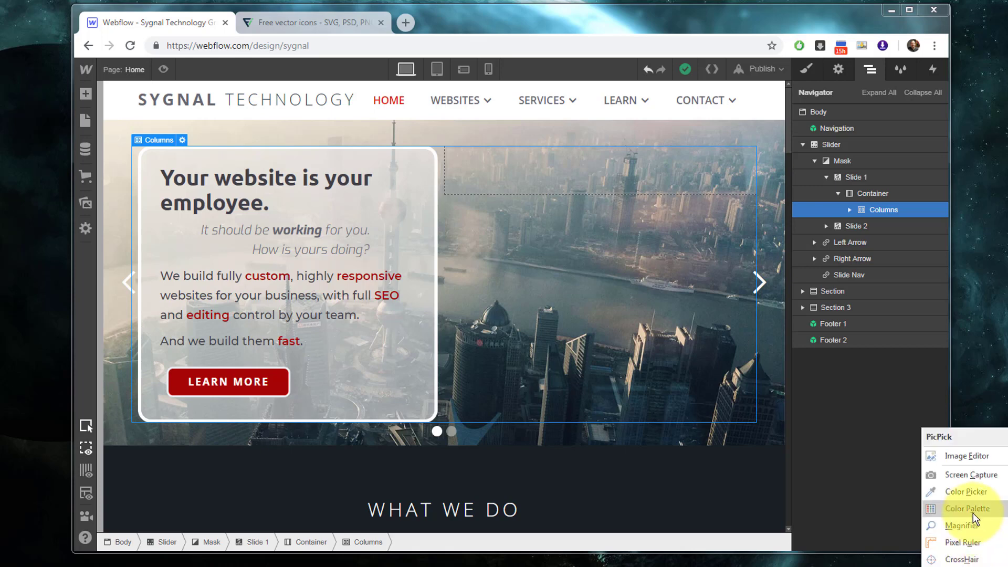
Sample the HOME link's red with PicPick's Color Picker and copy hex E81000
left_click(966, 492)
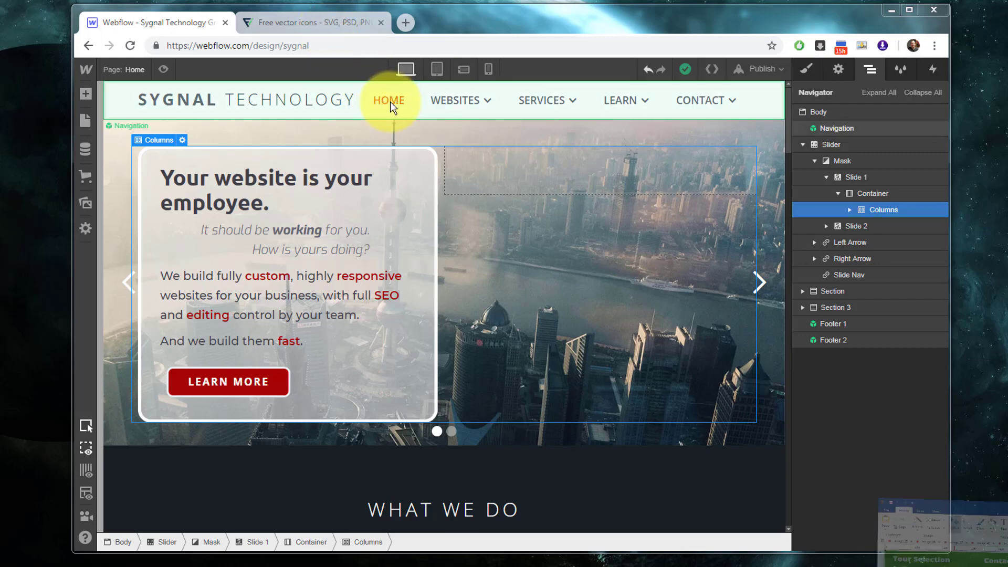
left_click(390, 101)
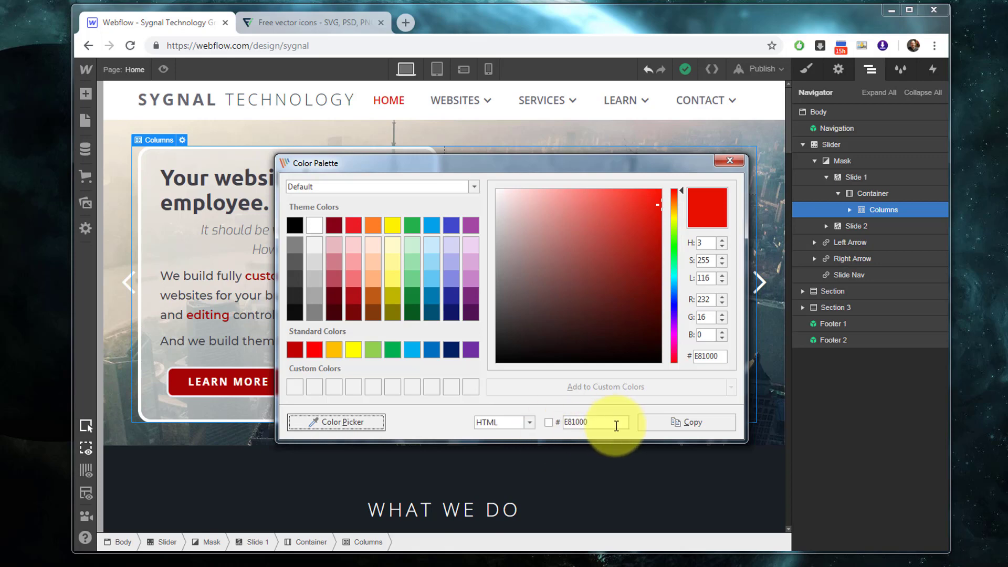
left_click(656, 428)
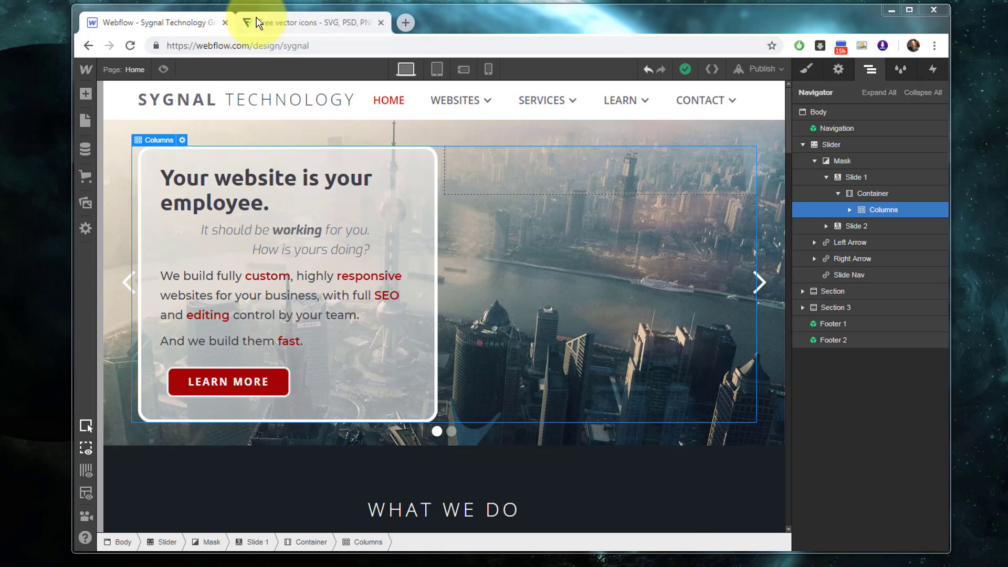
Search Flaticon for 'home' and open the solid black house icon from the results
left_click(273, 24)
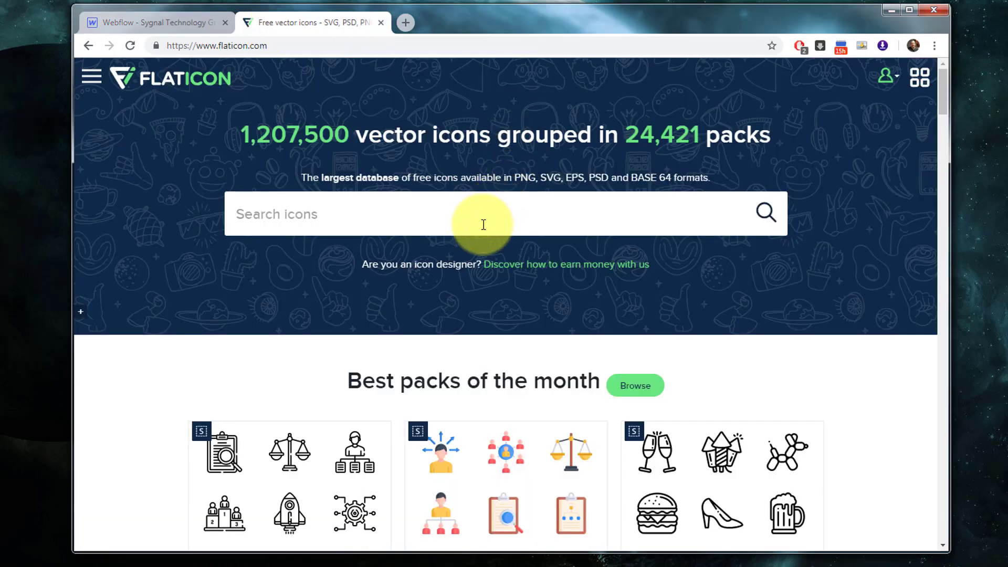
left_click(630, 227)
type("home")
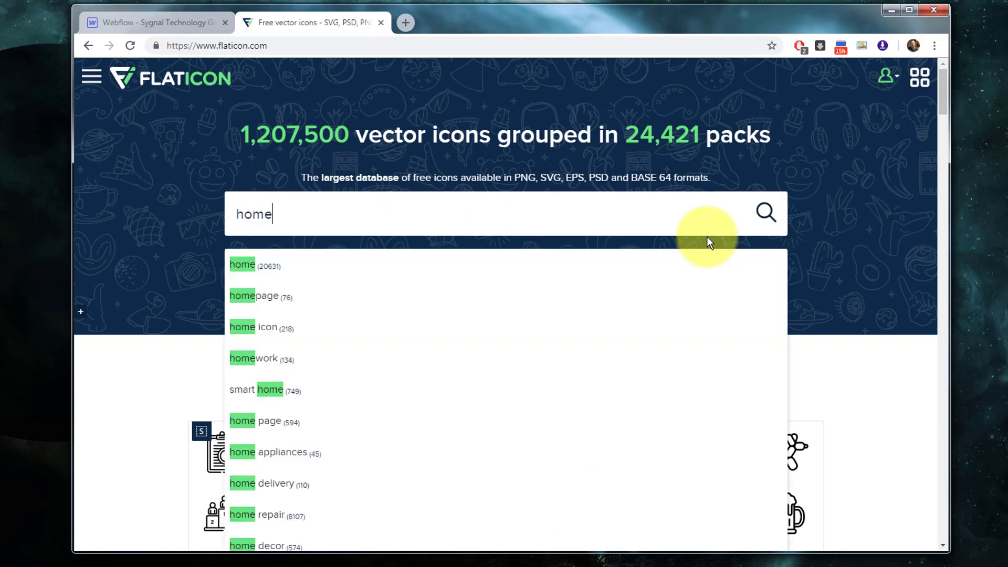
left_click(269, 270)
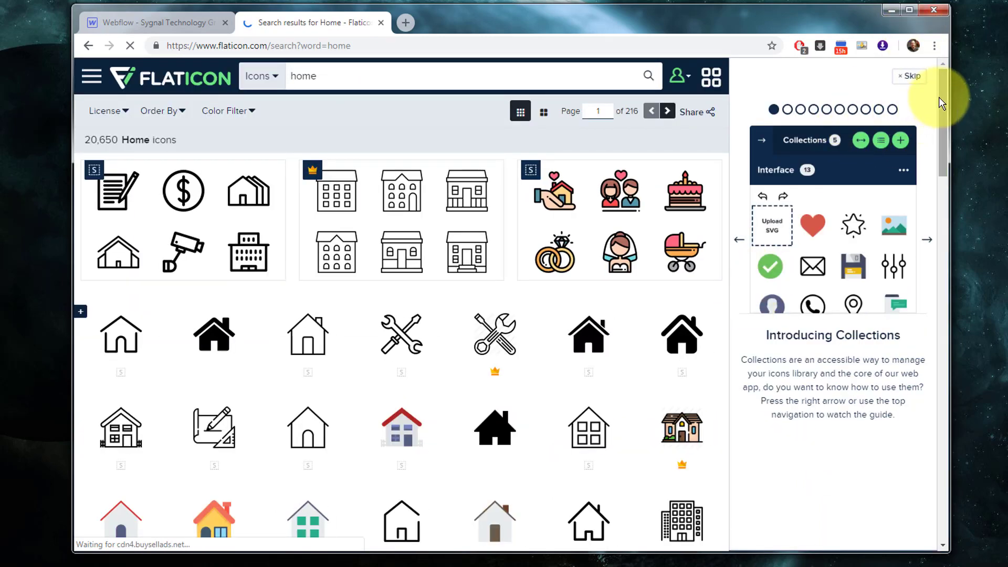
left_click_drag(940, 96, 933, 336)
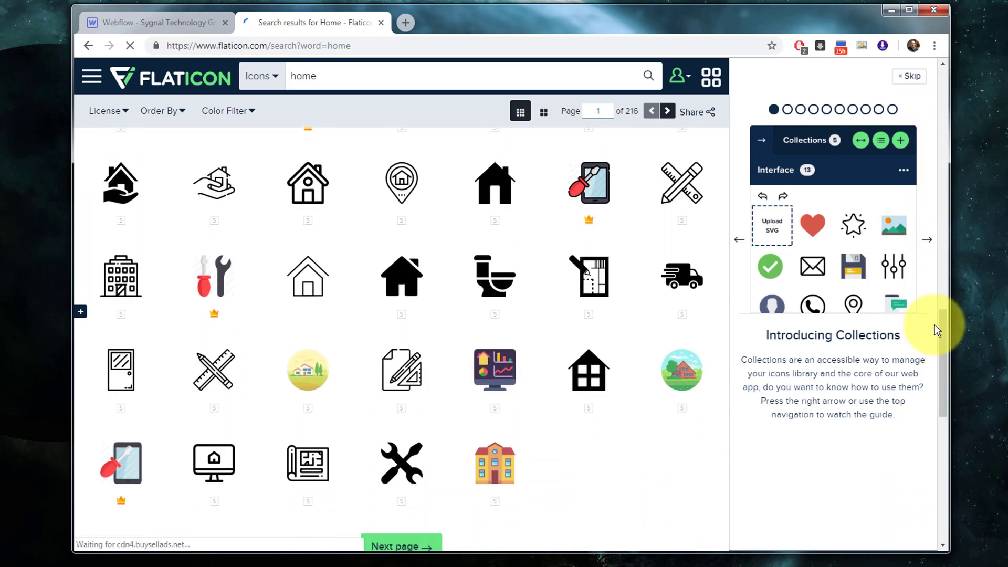
left_click(409, 285)
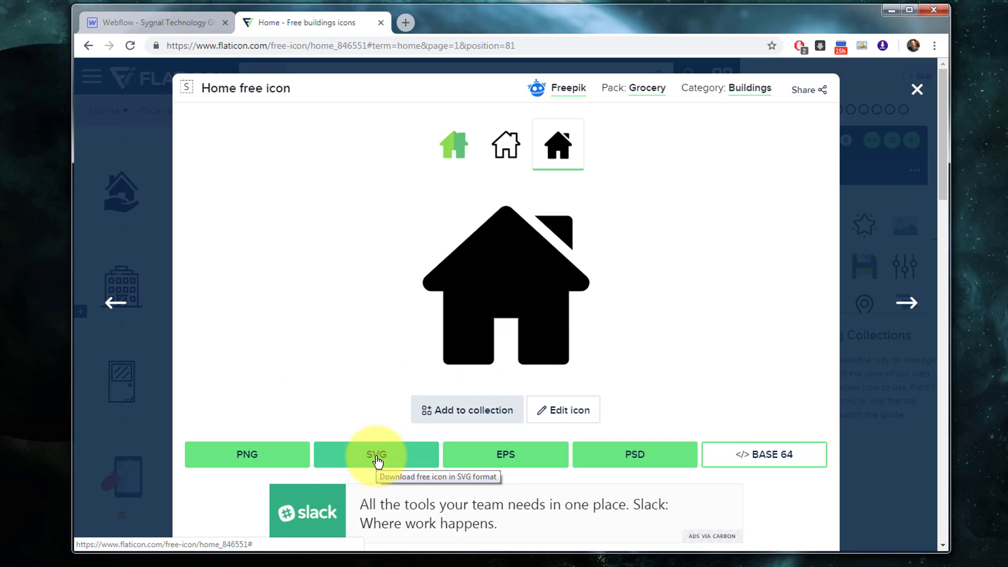
Choose SVG format and preview the house icon in several preset colours
left_click(376, 461)
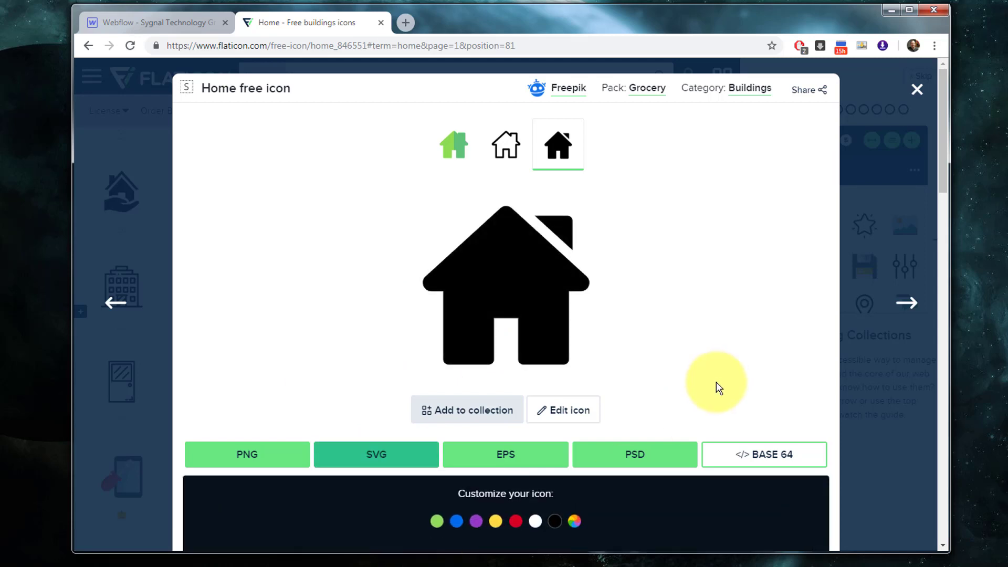
scroll(719, 387, "down", 5)
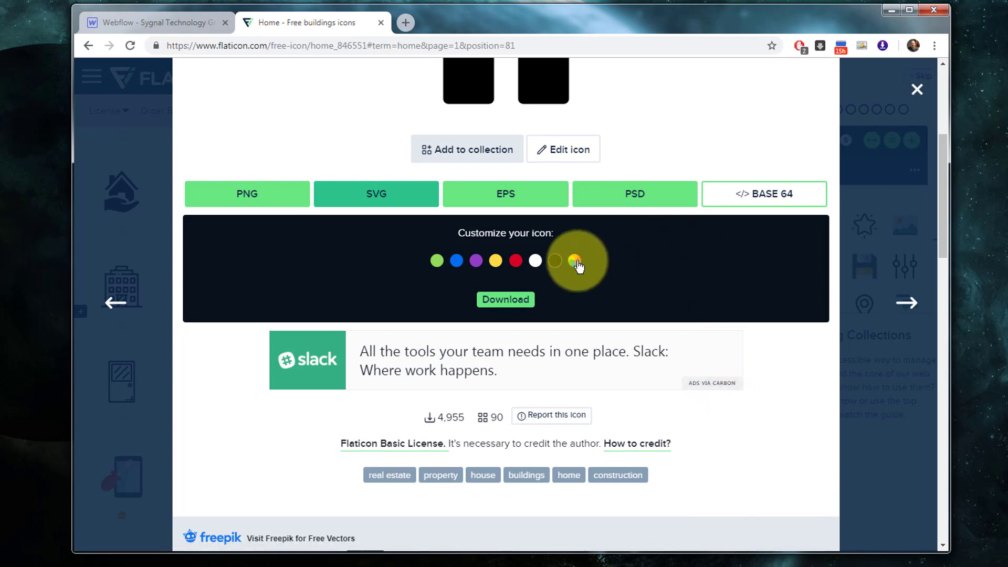
left_click(495, 261)
left_click(476, 261)
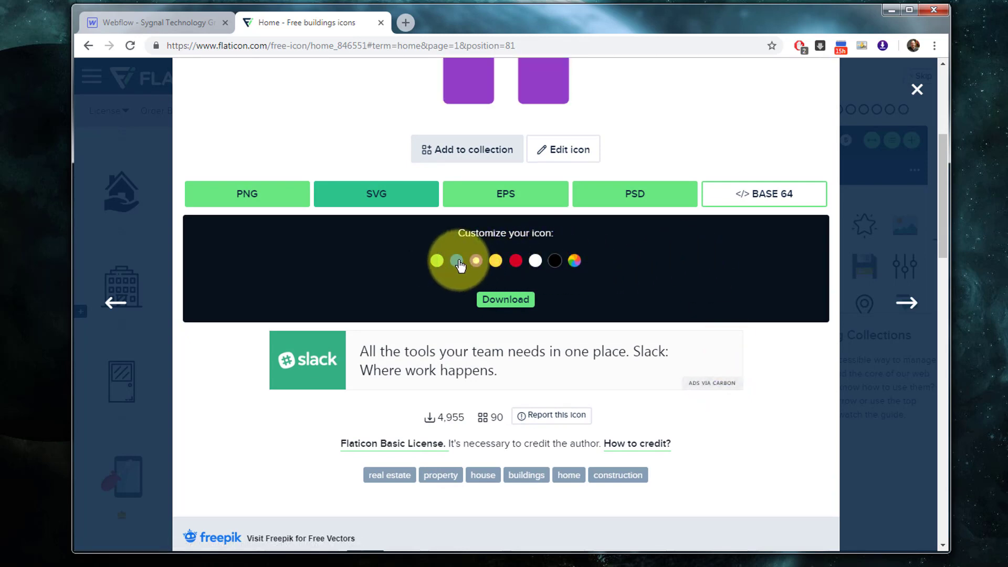
left_click(456, 261)
scroll(622, 272, "up", 4)
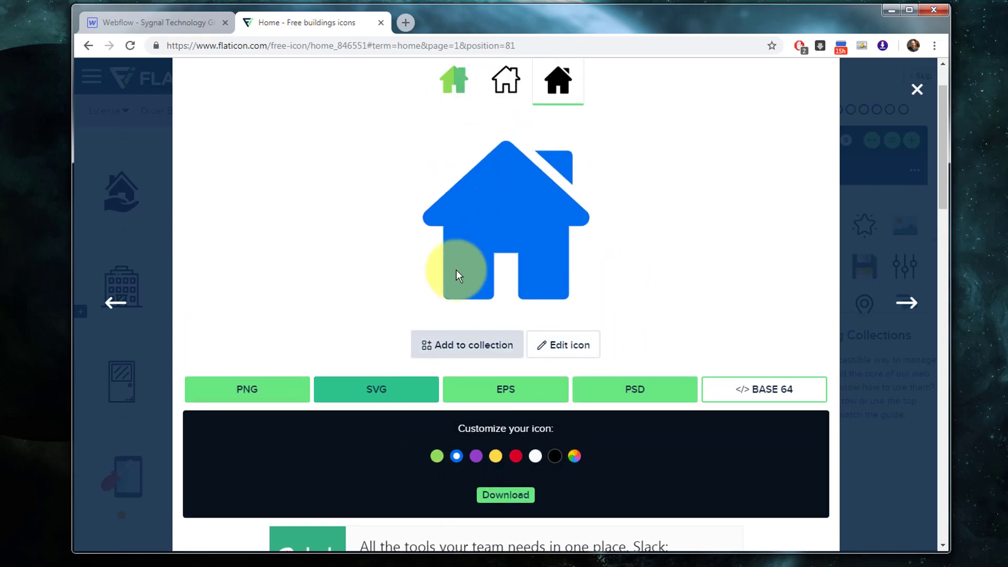
left_click(436, 456)
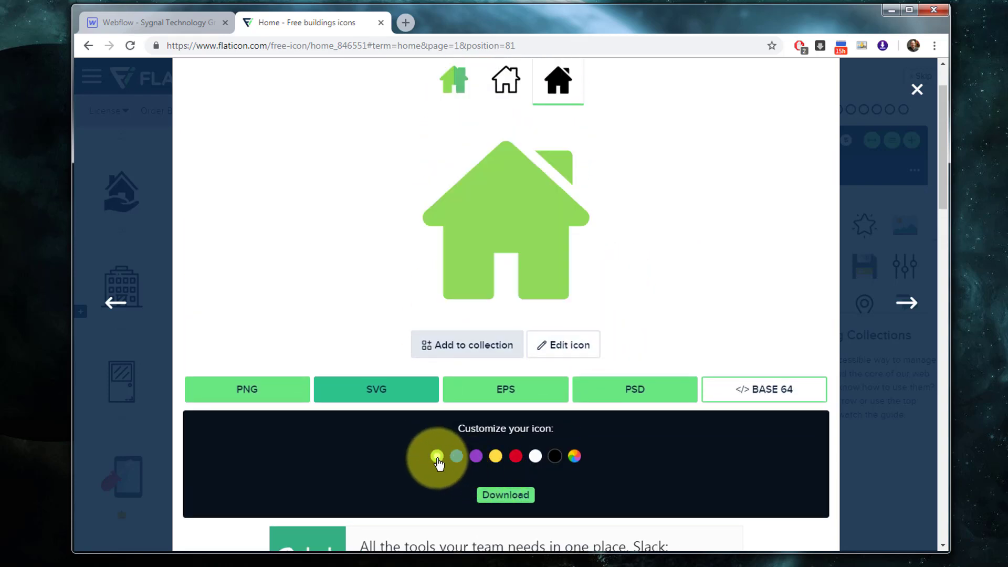
left_click(534, 456)
left_click(515, 455)
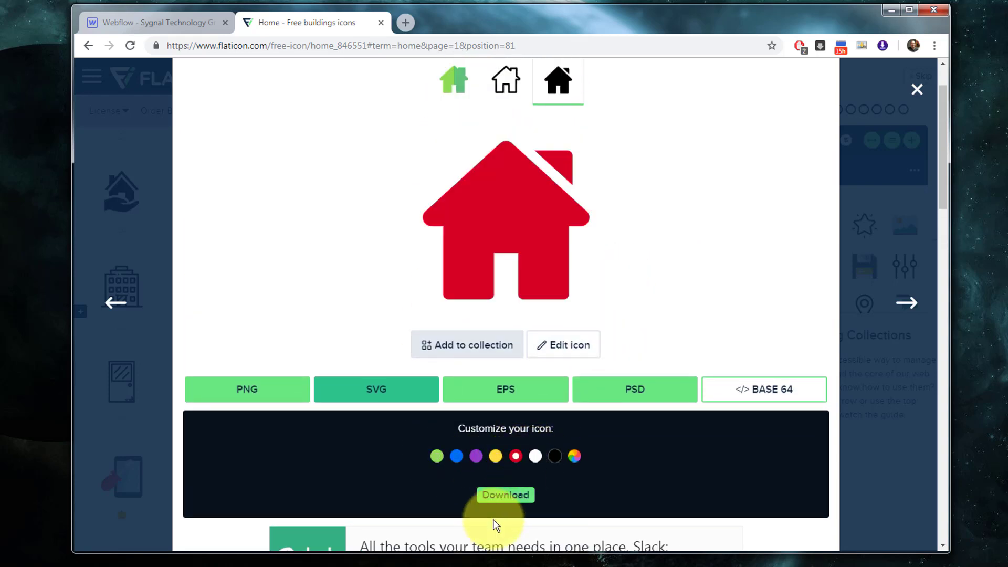
left_click(496, 457)
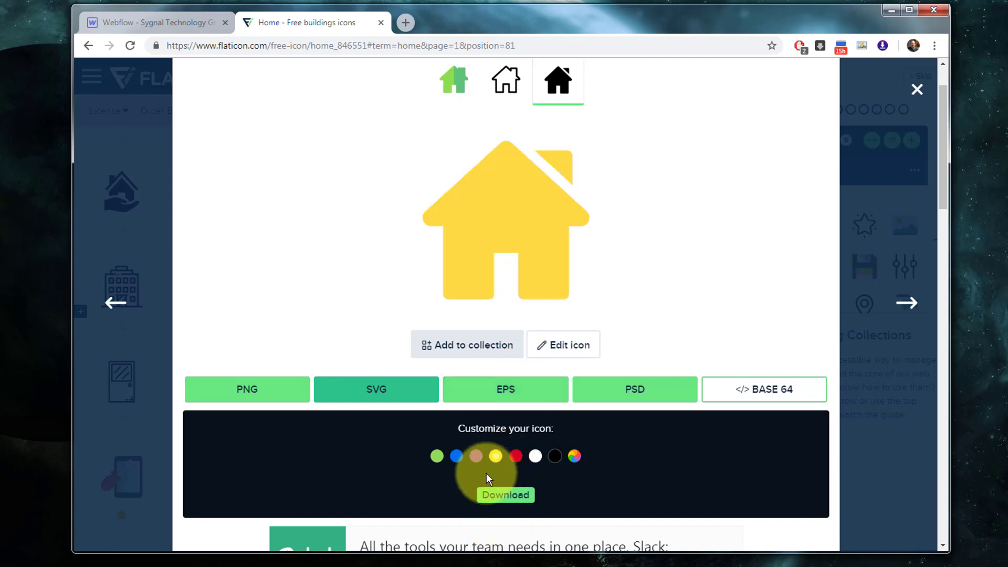
Recolour the house icon with the custom hex colour E81000
left_click(576, 458)
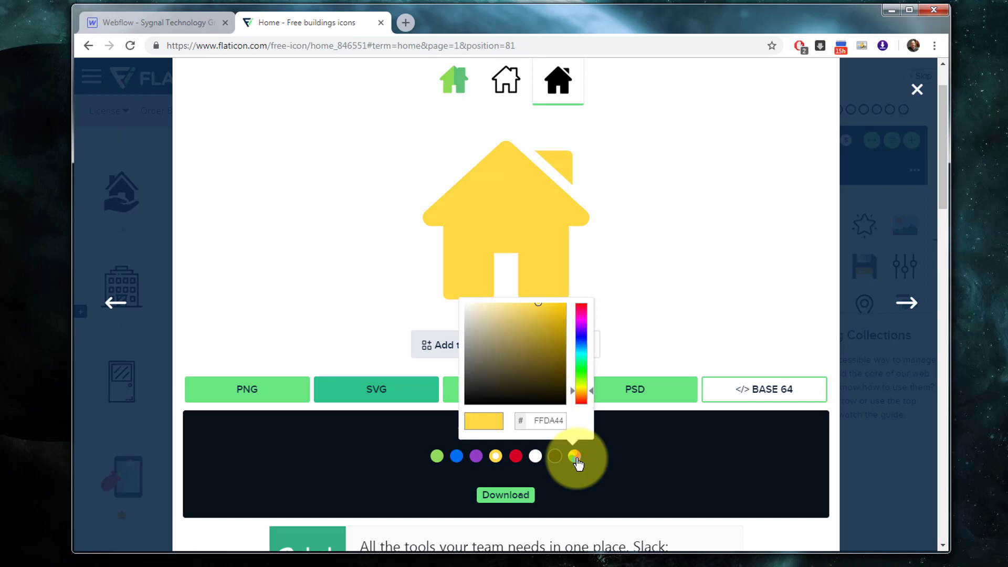
double_click(542, 421)
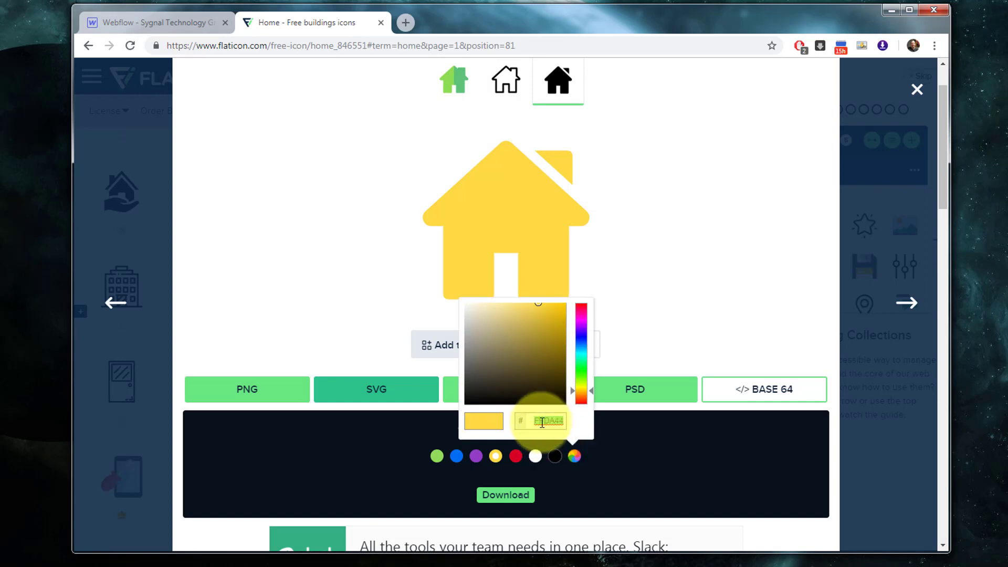
key("ctrl+v")
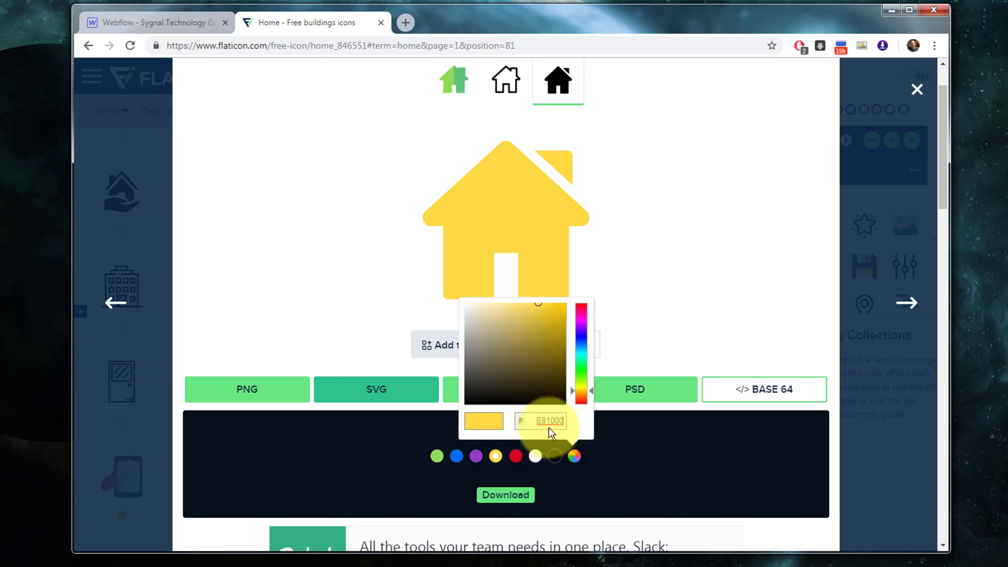
left_click(496, 428)
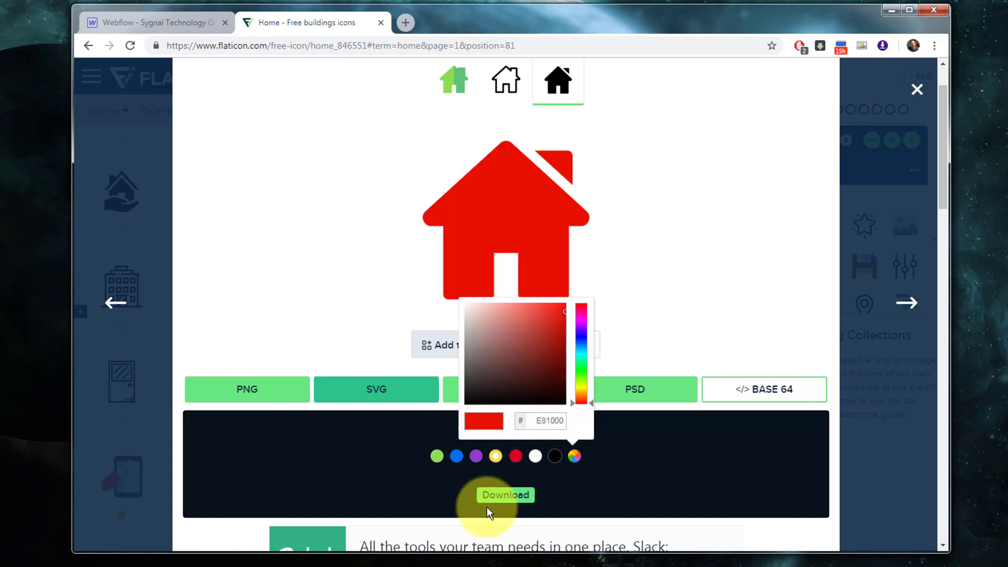
left_click(625, 307)
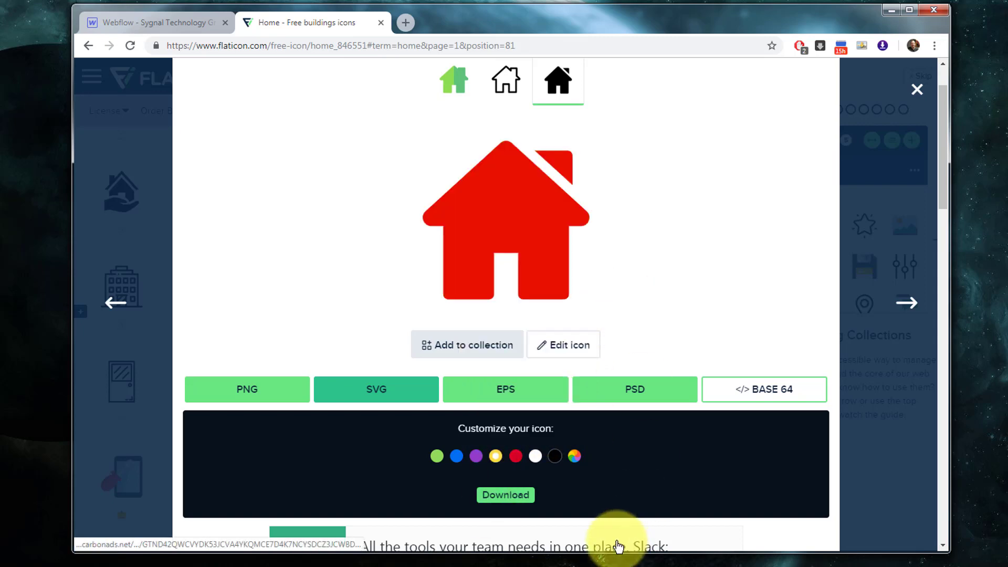
Copy the icon's author credit code and begin the free SVG download, cancelling Save As
left_click(512, 498)
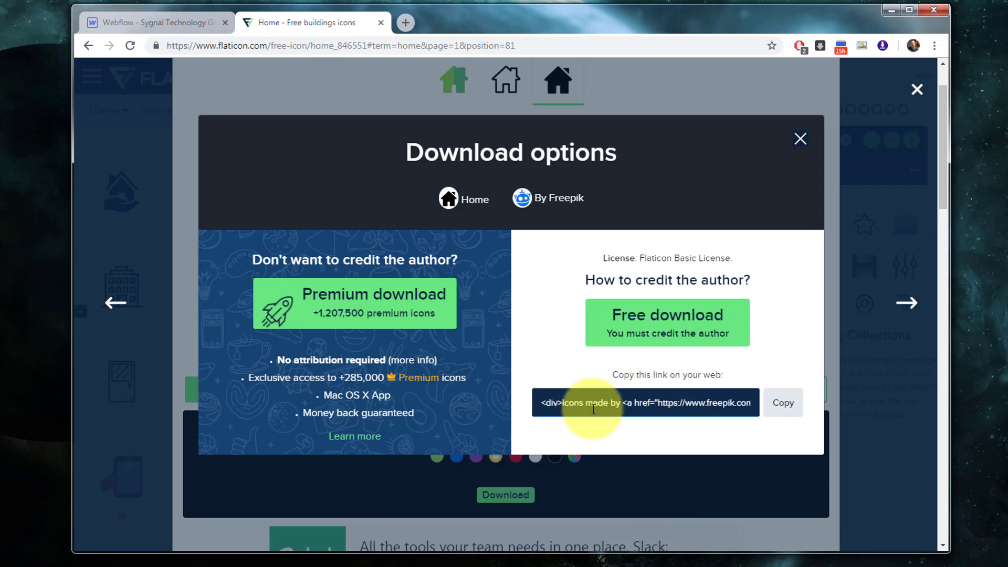
left_click(783, 402)
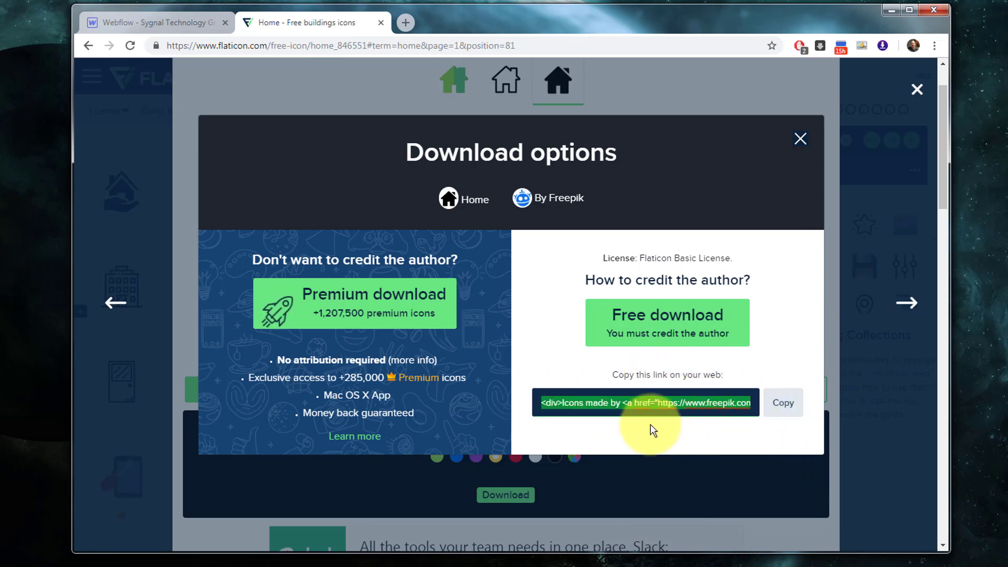
left_click(641, 326)
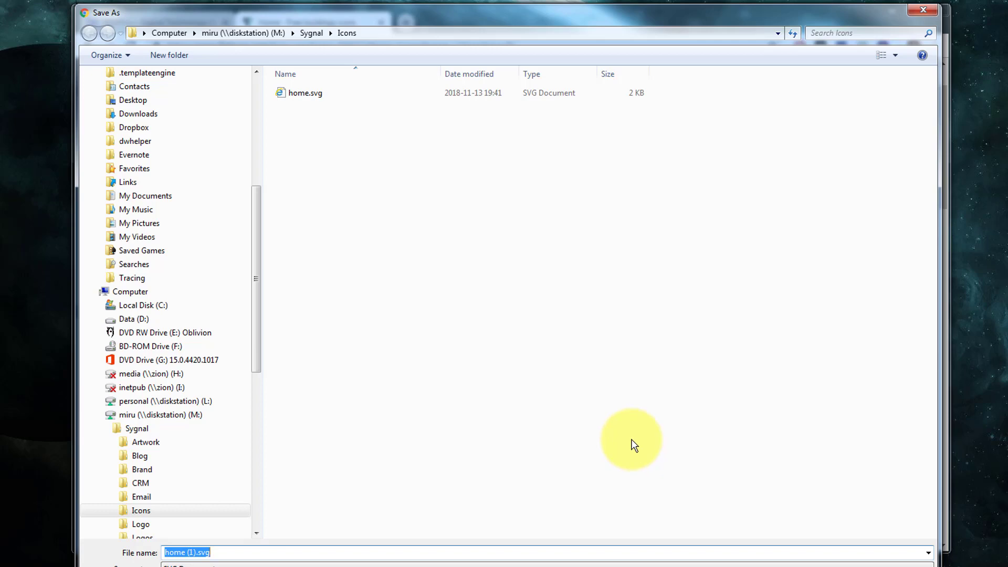
key("Escape")
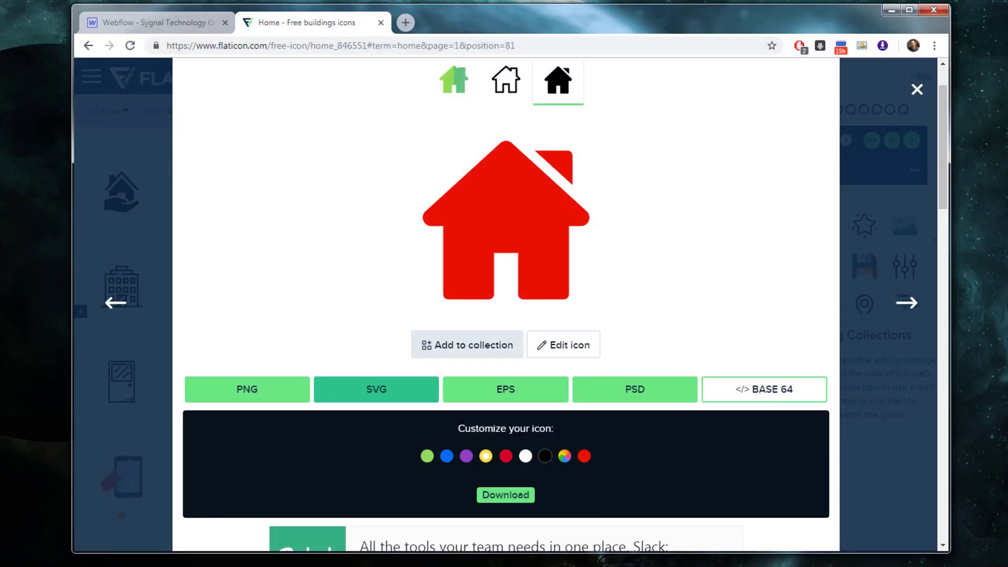
Back in Webflow, confirm home.svg is in Assets and enter the Navigation symbol
left_click(917, 93)
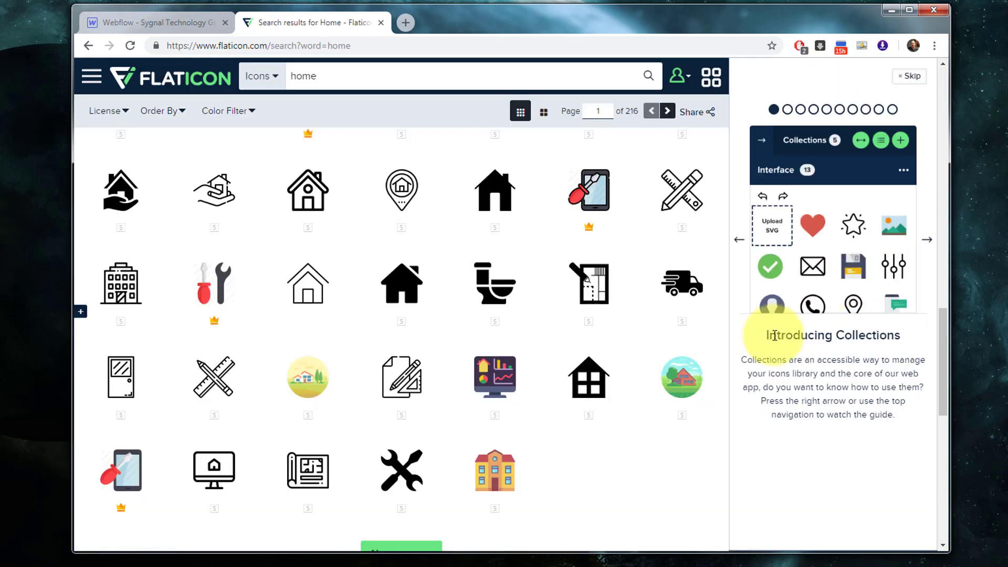
left_click(131, 22)
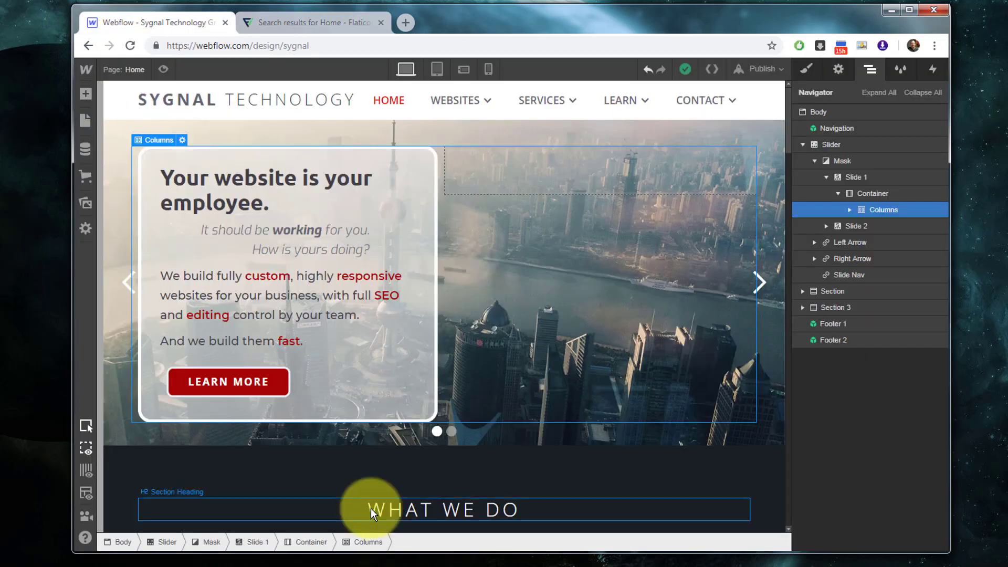
left_click(83, 204)
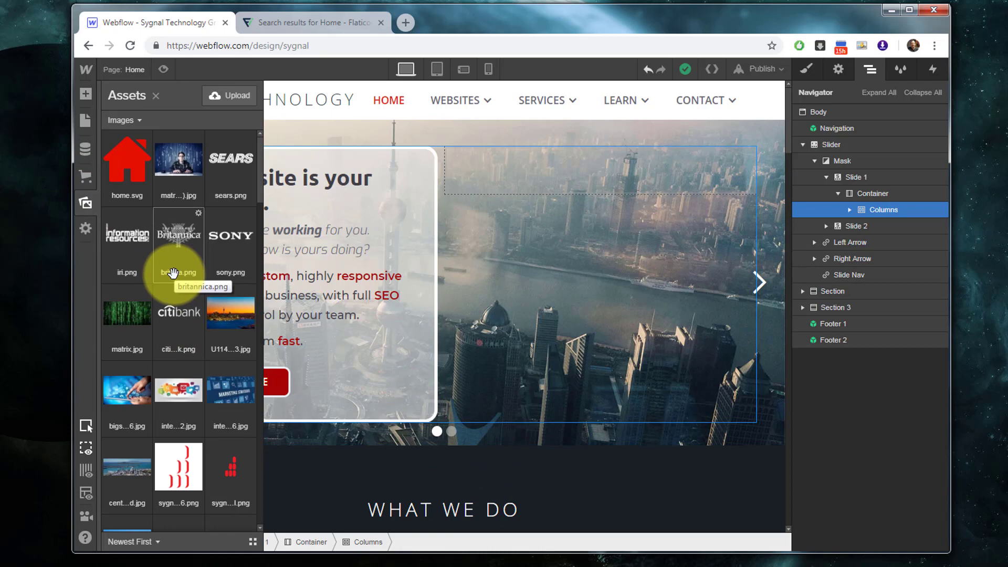
left_click(387, 98)
left_click(386, 101)
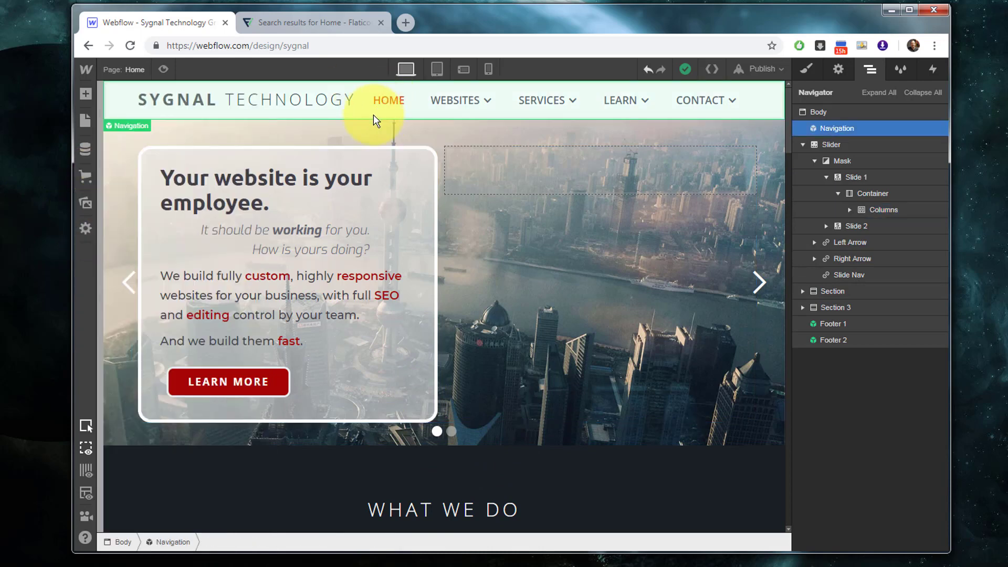
double_click(405, 114)
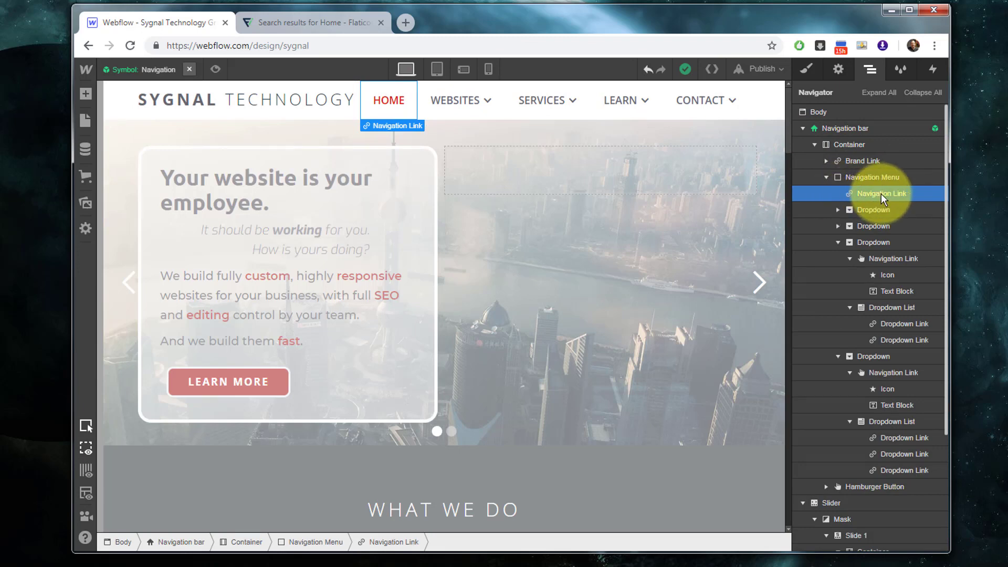
left_click(864, 240)
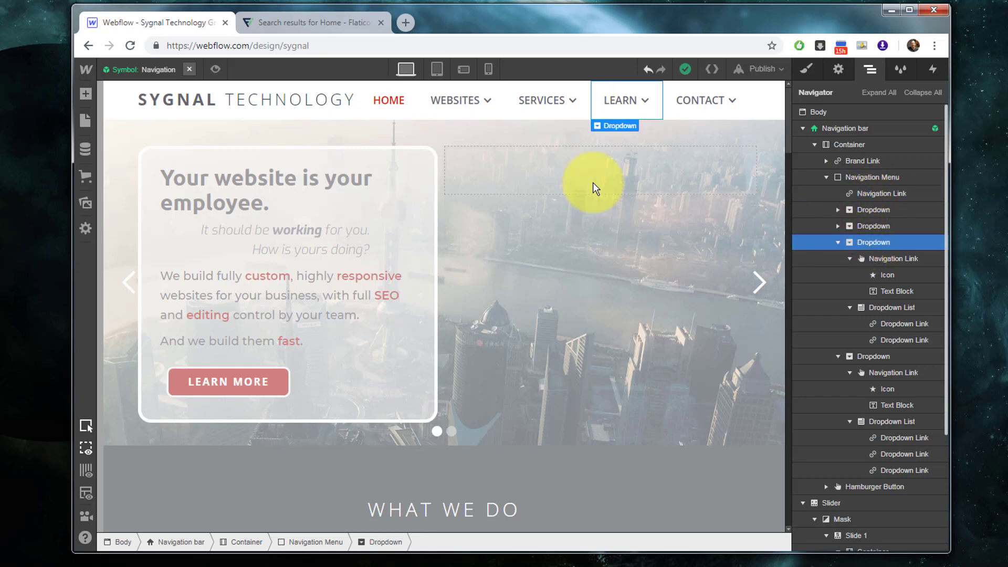
left_click(466, 115)
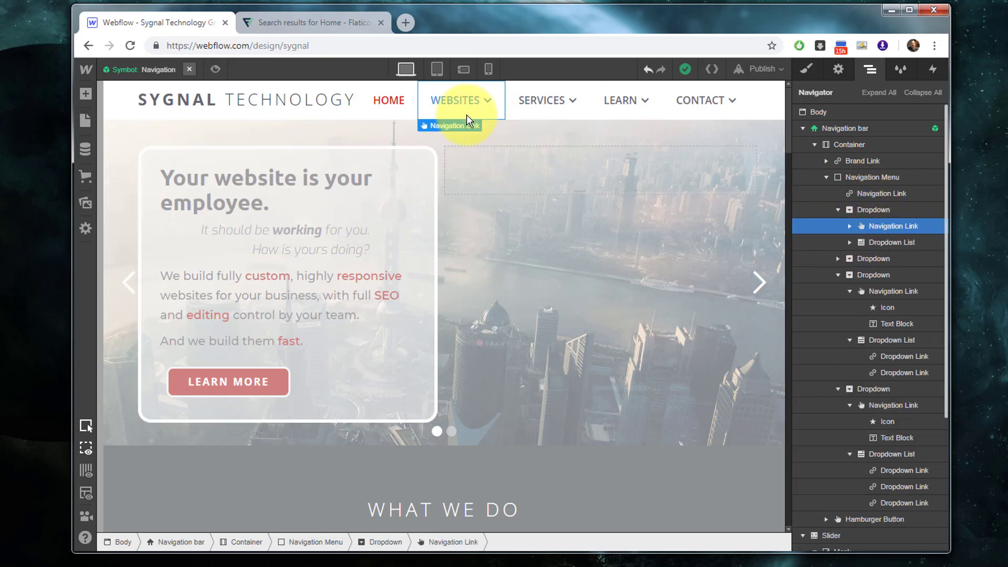
left_click(838, 70)
left_click(828, 226)
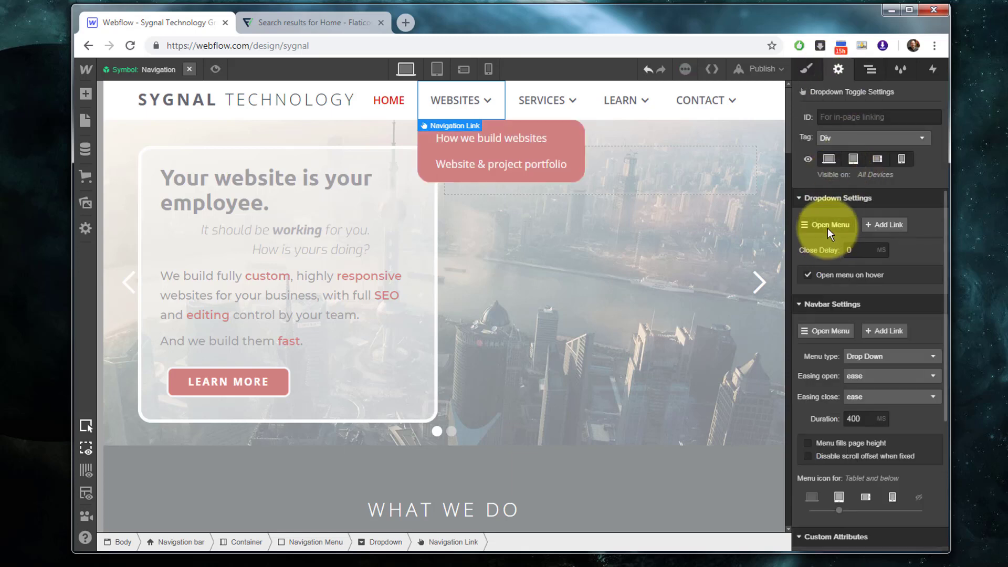
left_click(827, 227)
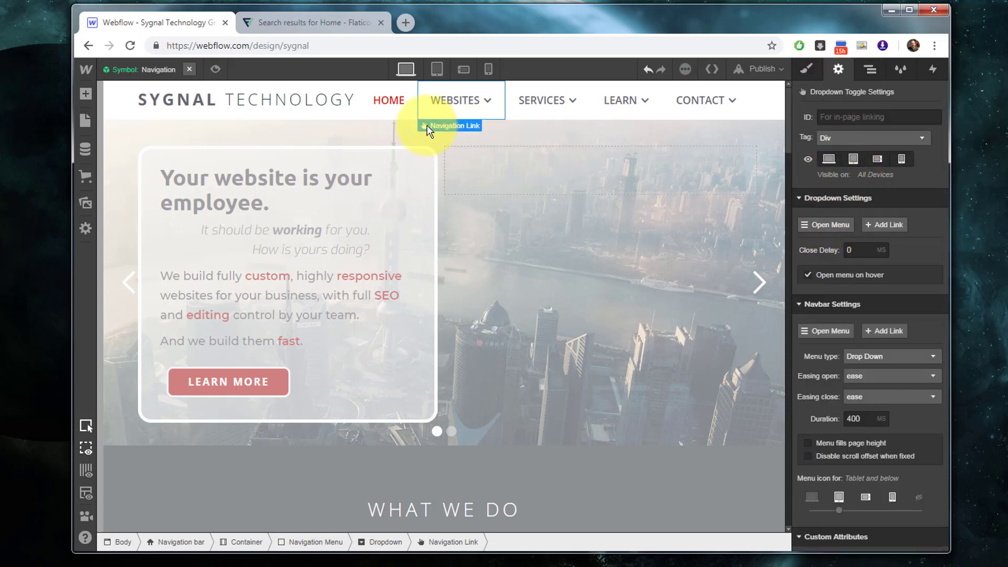
left_click(413, 109)
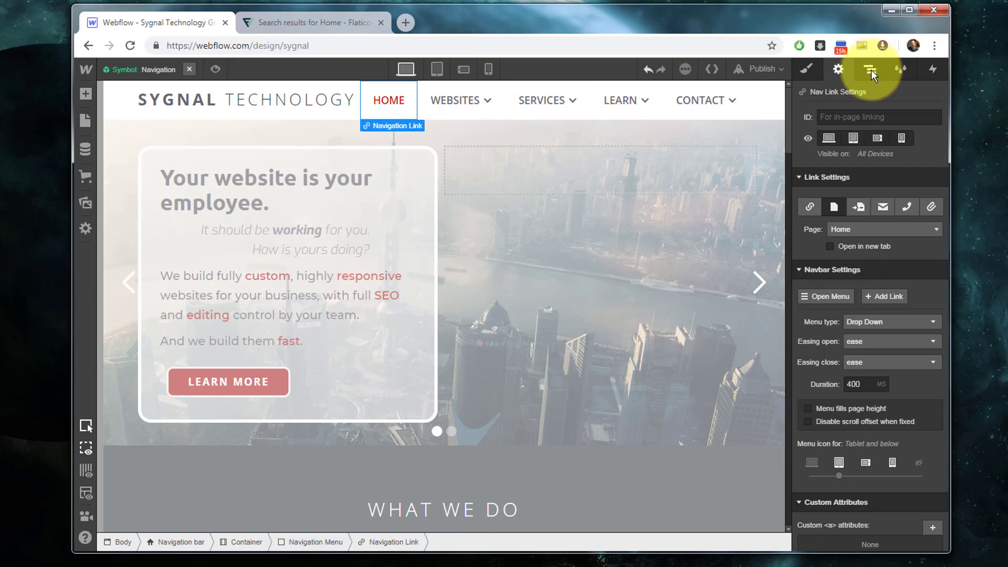
left_click(871, 70)
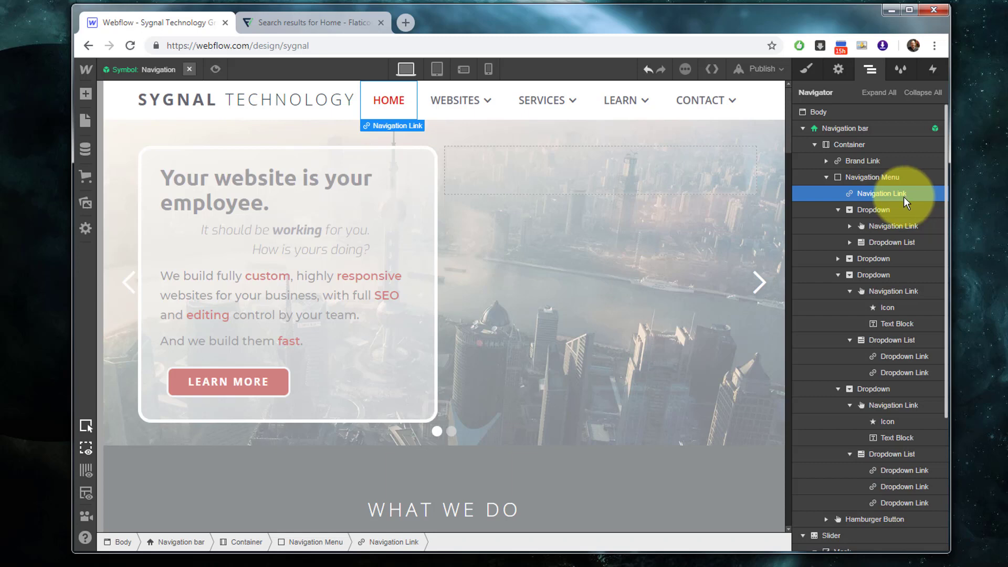
left_click(870, 175)
left_click(867, 194)
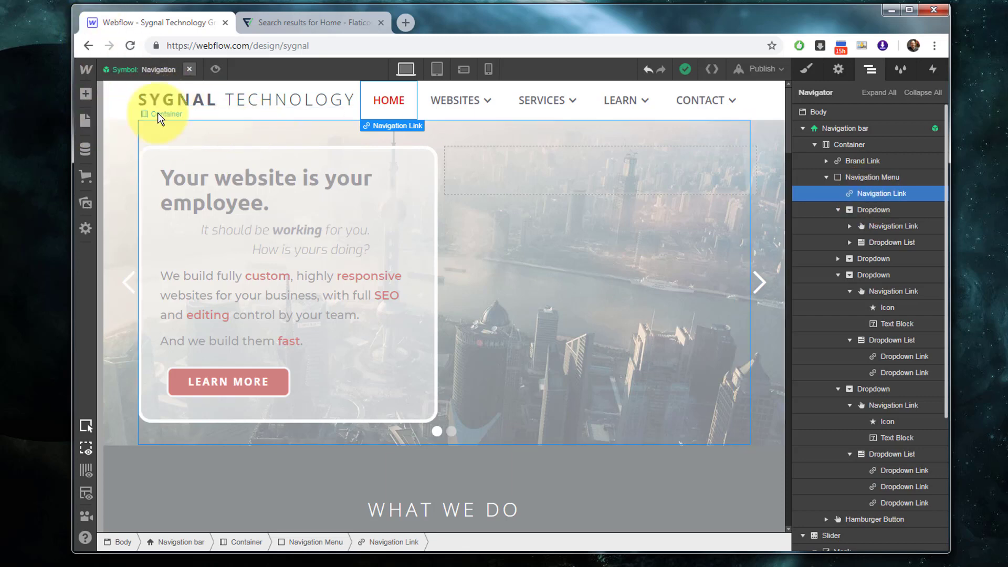
Add a Link Block beside HOME and move it above the HOME Navigation Link in the Navigator
left_click(85, 121)
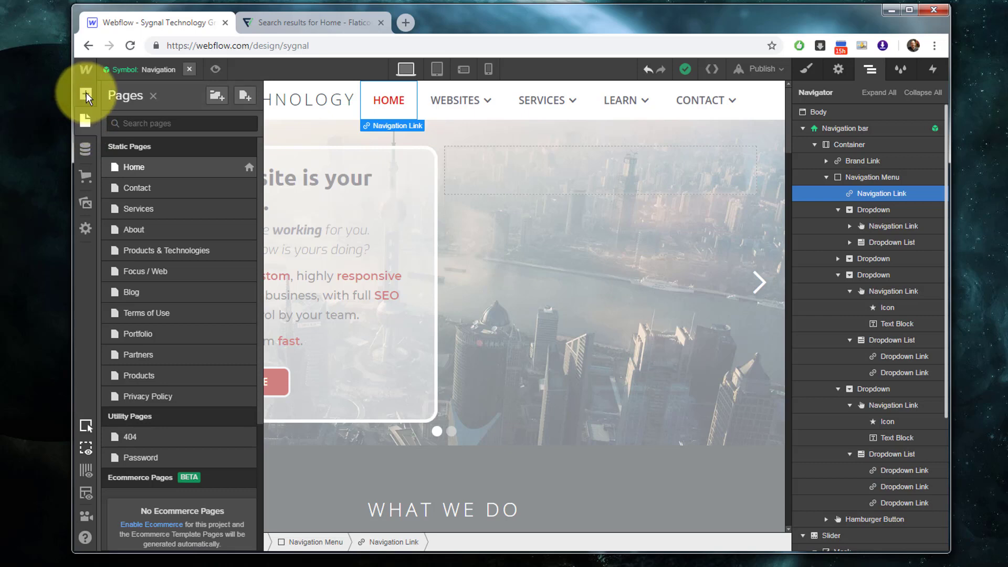
left_click(86, 93)
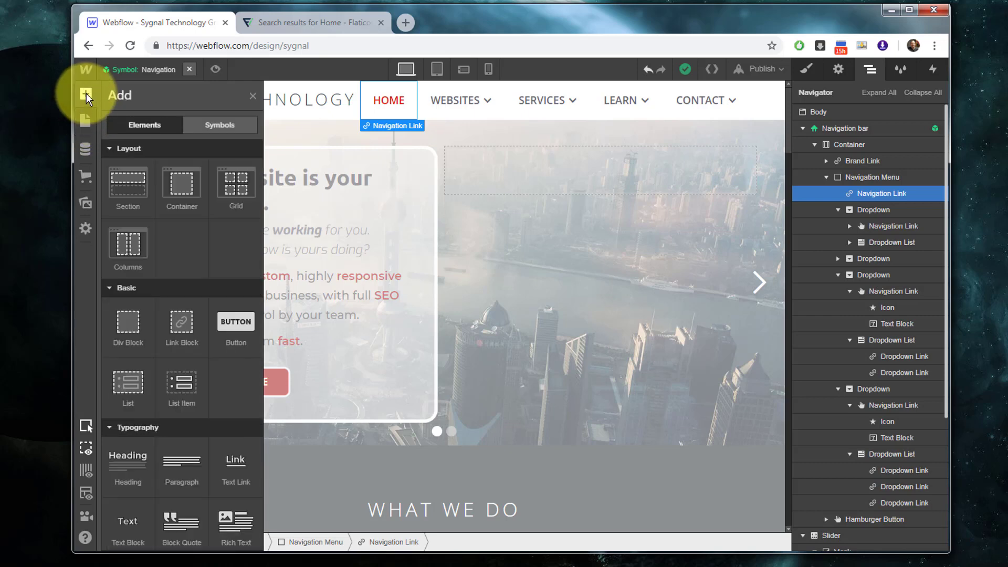
left_click(181, 326)
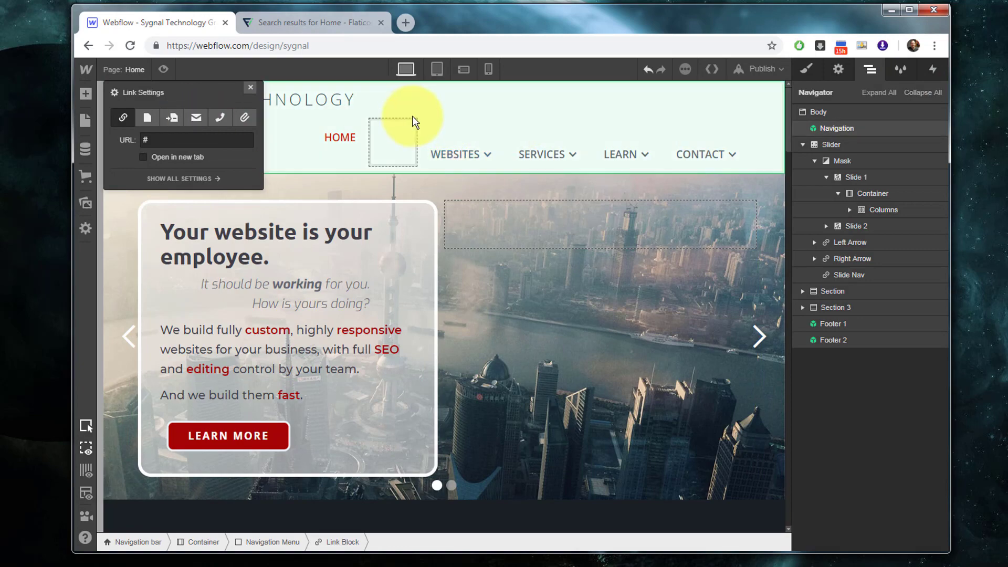
left_click(485, 117)
double_click(485, 116)
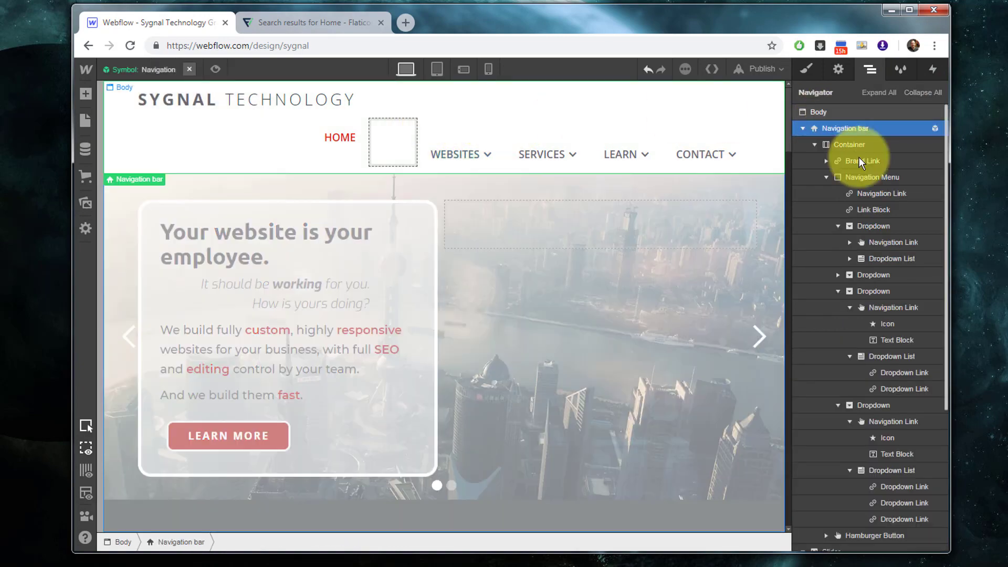
left_click(855, 210)
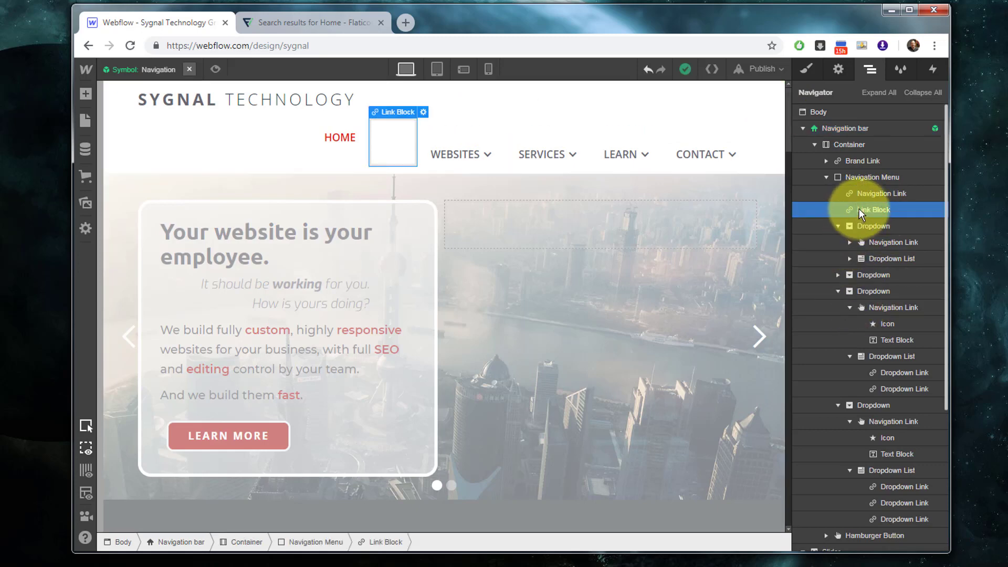
left_click_drag(859, 209, 856, 192)
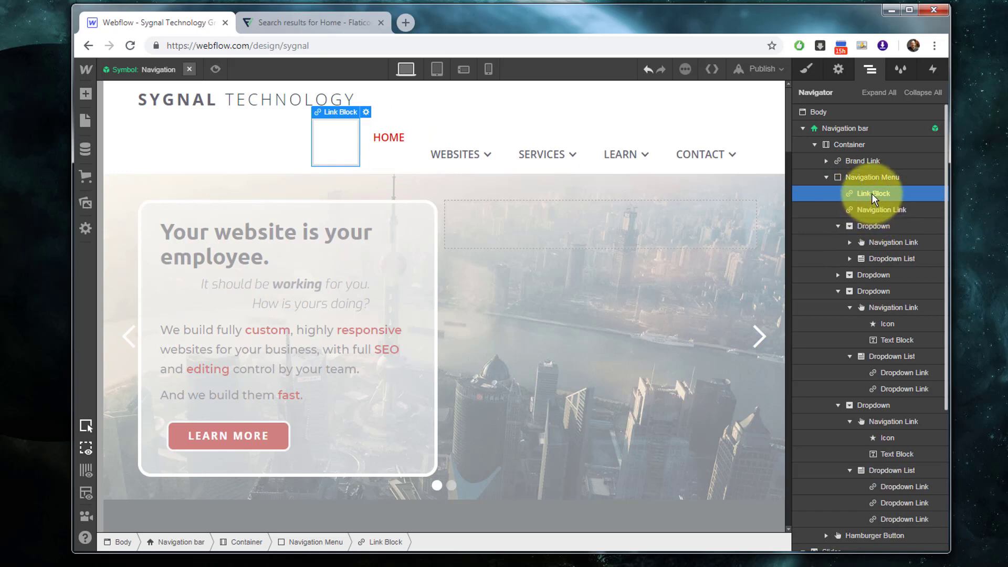
Apply, then remove, the Icon Navigation Link class on the new Link Block
left_click(805, 70)
left_click(869, 131)
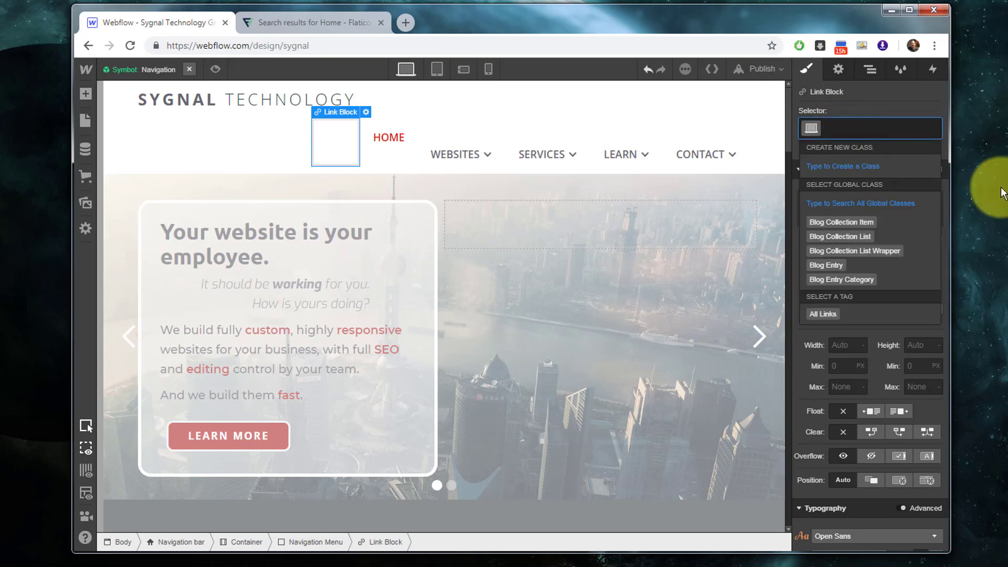
type("Icon Naviga")
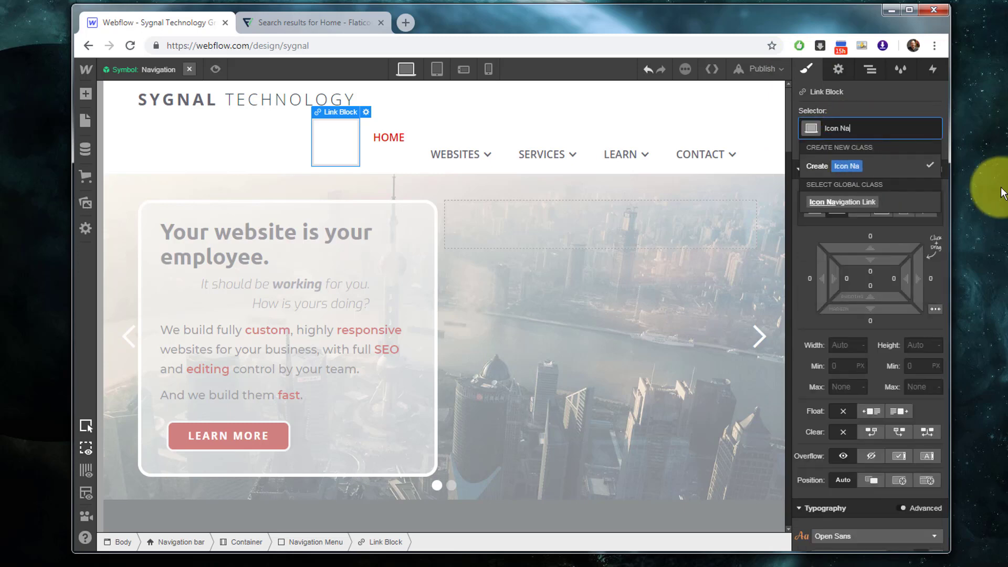
left_click(871, 202)
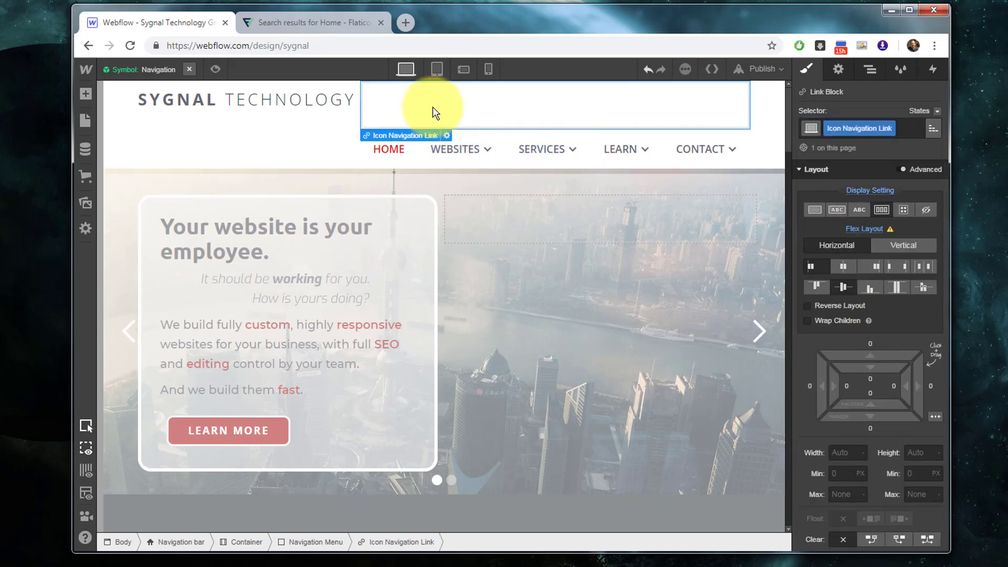
left_click(912, 128)
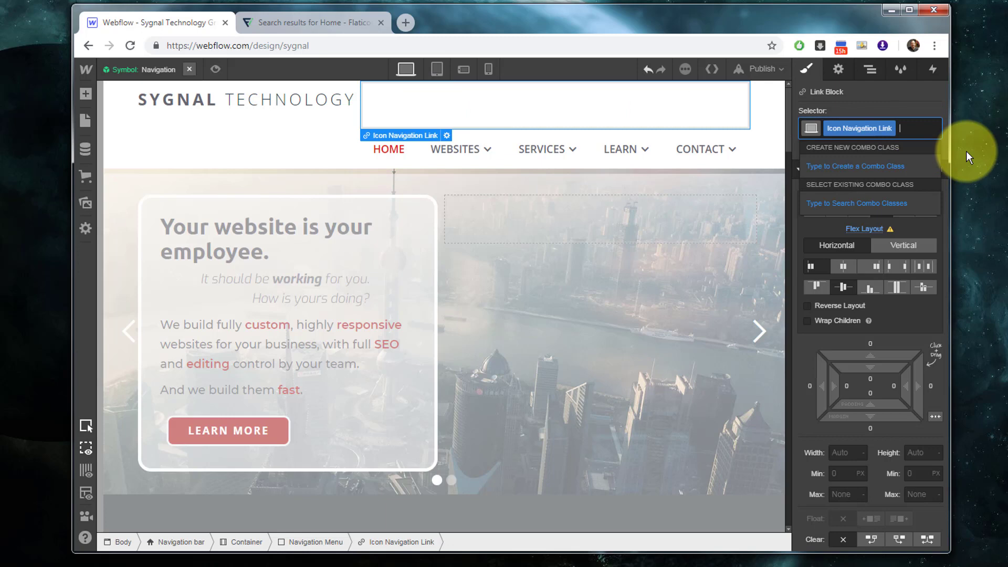
key("BackSpace")
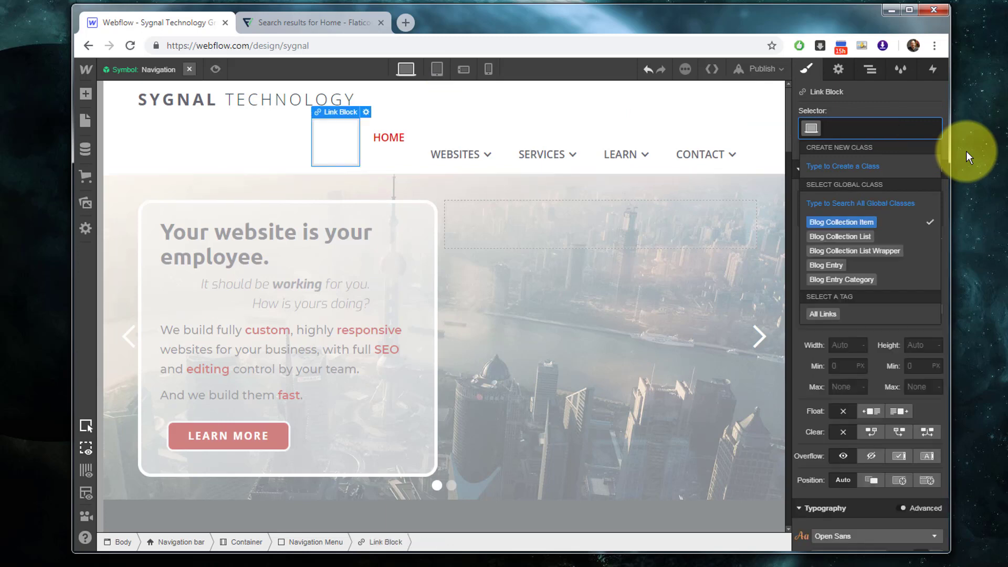
left_click(381, 139)
left_click(338, 140)
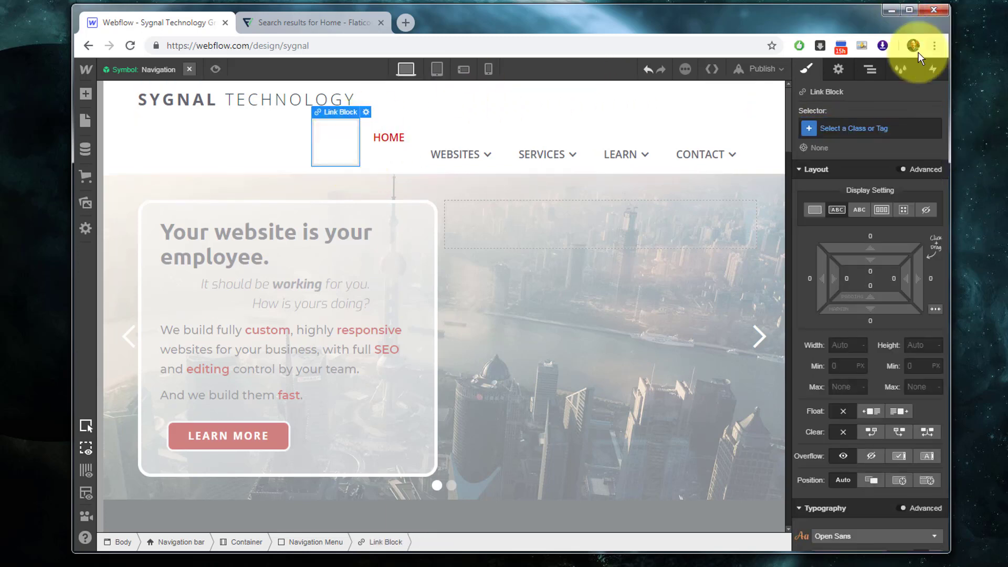
Select the empty link block left of HOME and apply the Navigation Link class
left_click(871, 69)
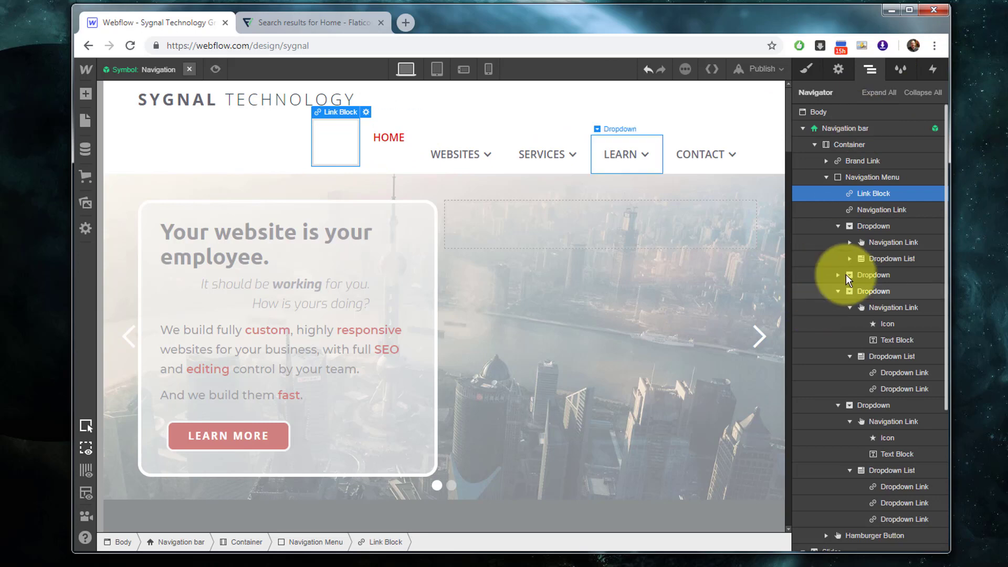
left_click(867, 211)
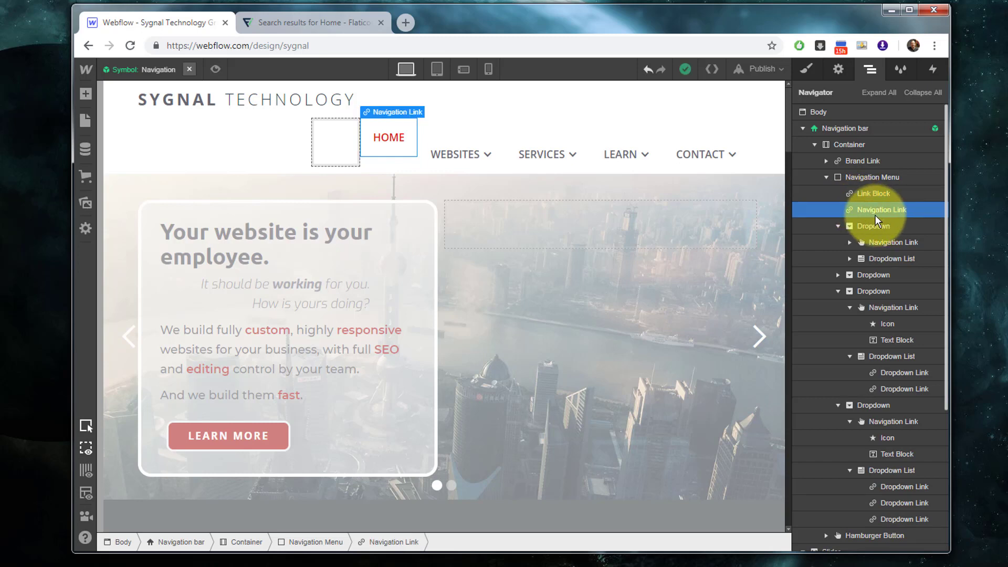
left_click(803, 72)
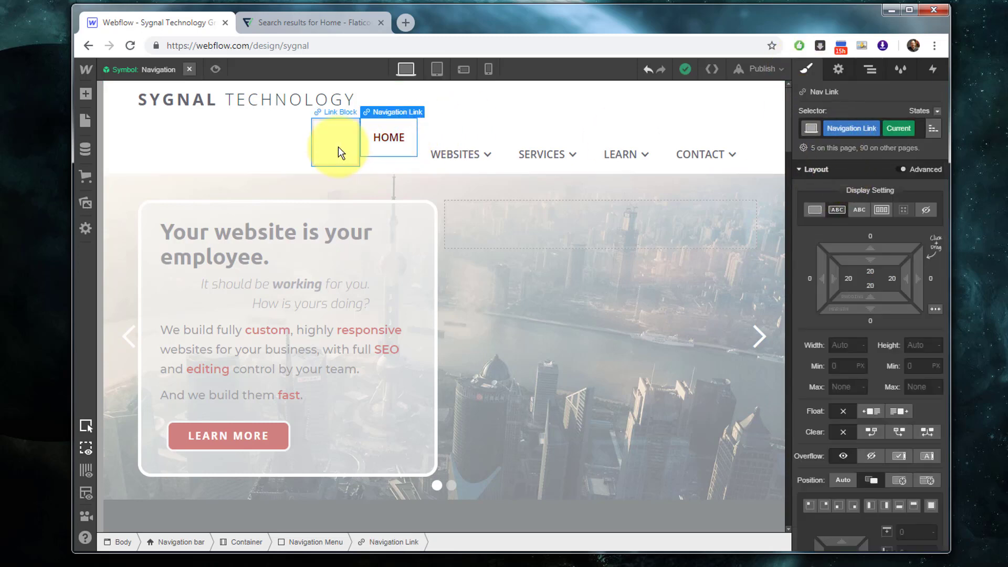
left_click(338, 146)
left_click(850, 128)
type("naviga")
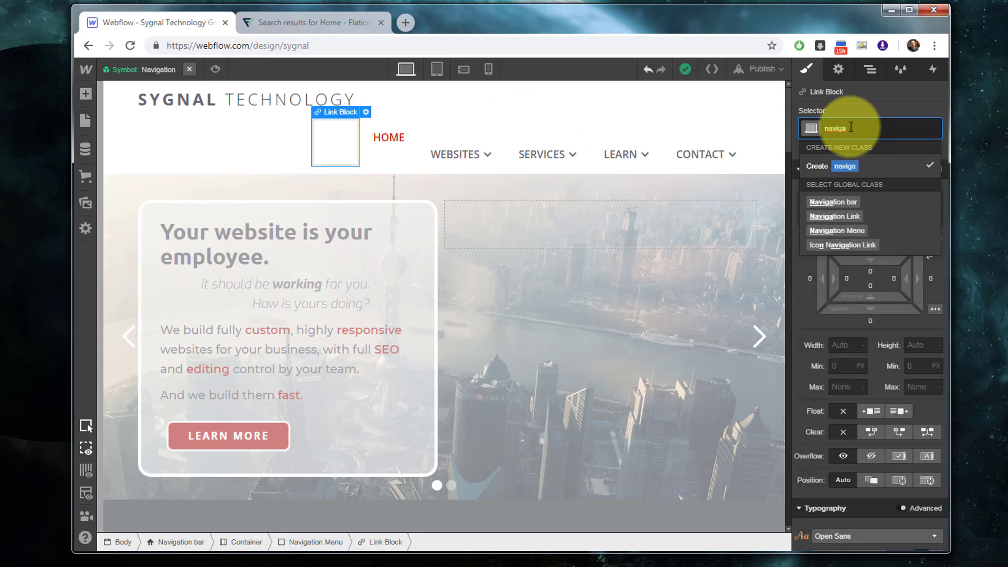
left_click(842, 216)
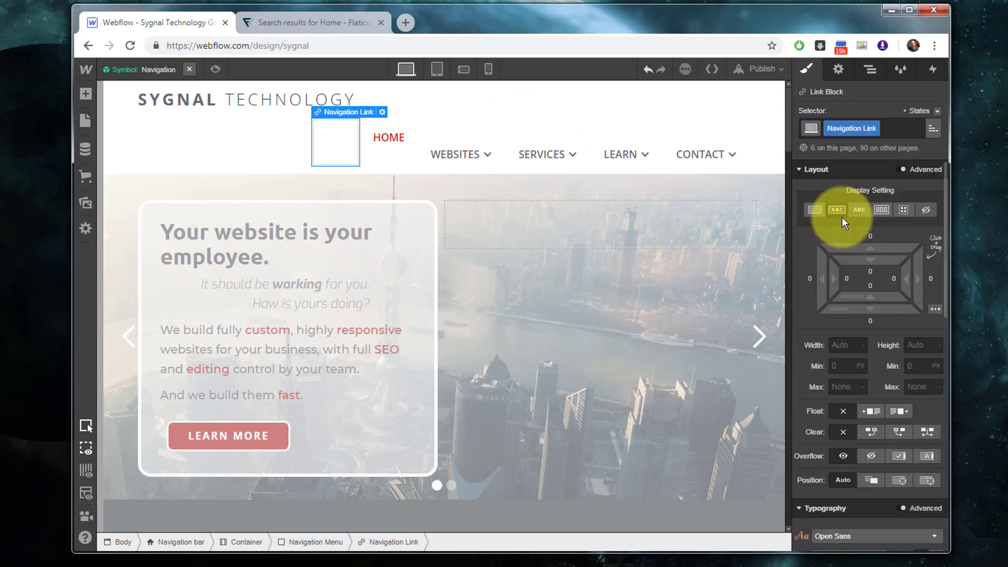
Start duplicating Navigation Link as an Icon class, then cancel the duplicate
left_click(876, 128)
left_click(849, 162)
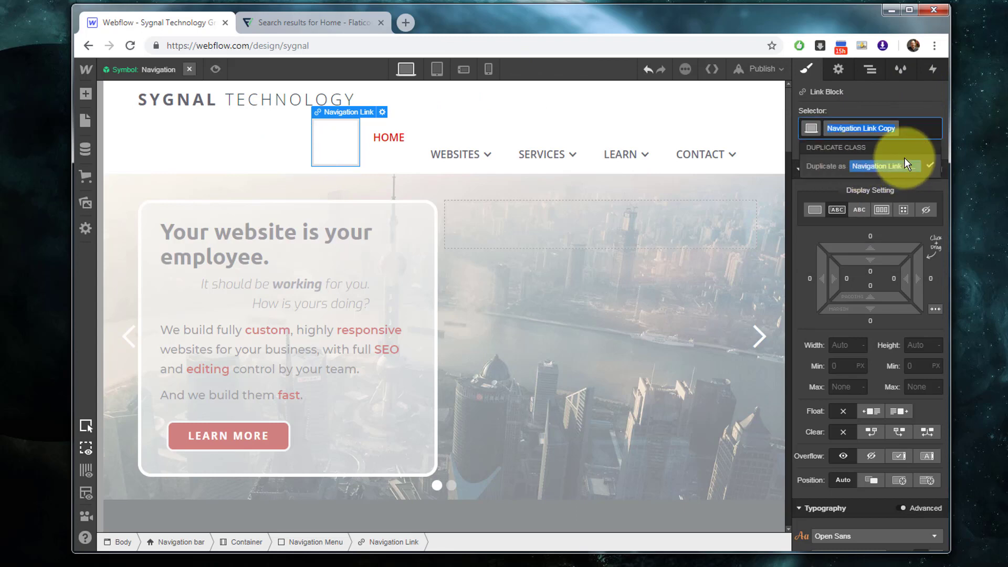
key("BackSpace")
key("BackSpace")
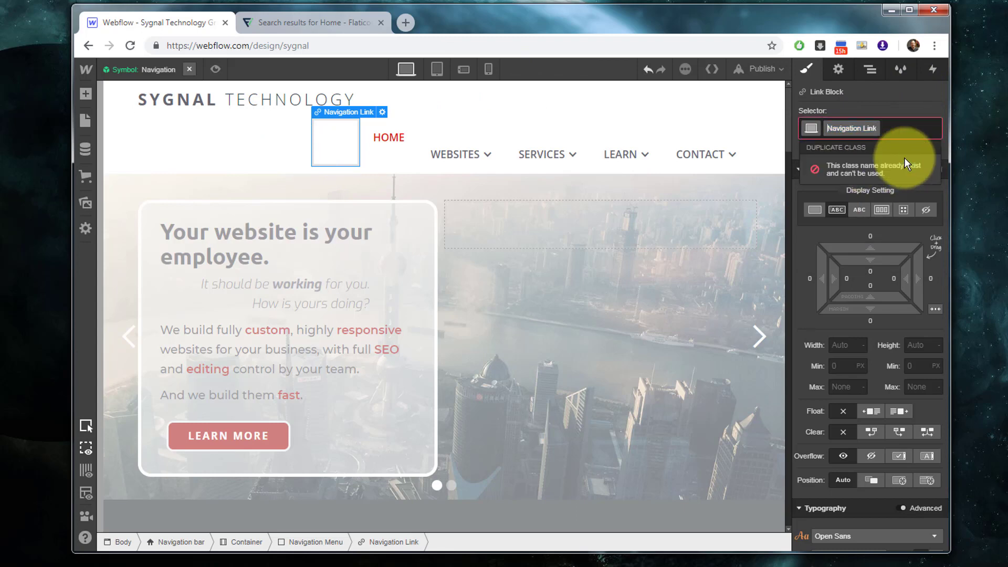
type("Icon")
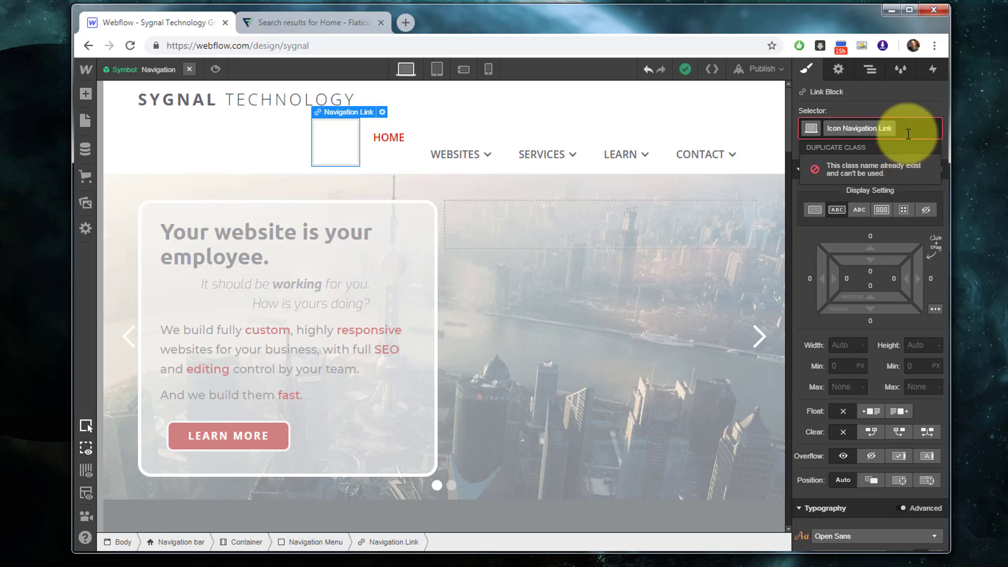
key("Escape")
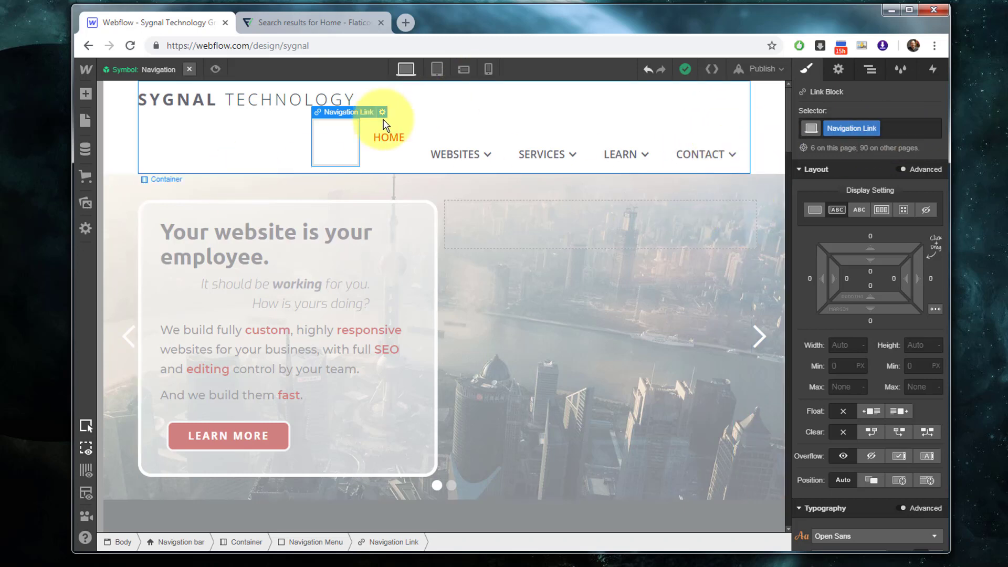
Switch to the Icon Navigation Link class, rename it zz, and remove zz from the block
left_click(890, 128)
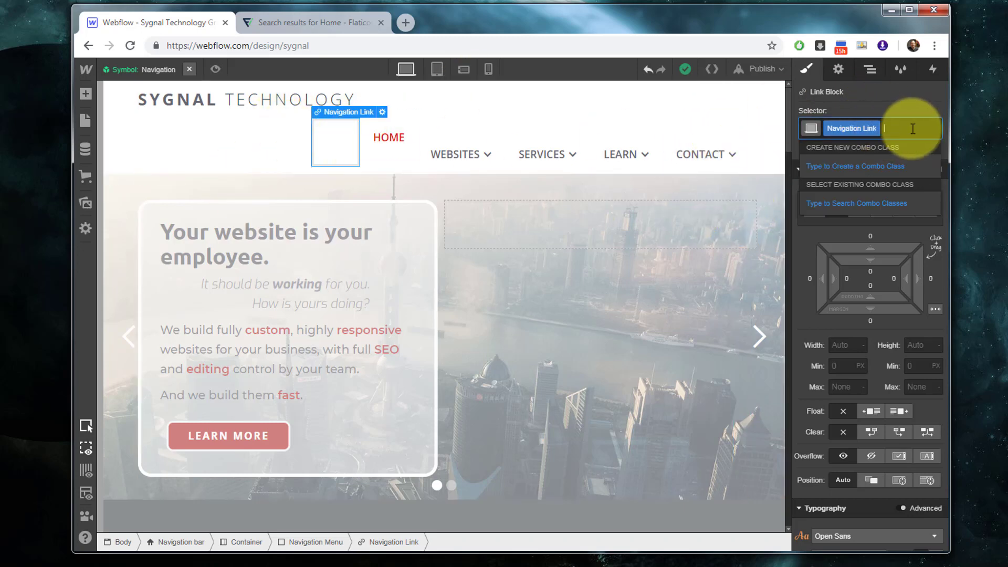
key("BackSpace")
type("icon")
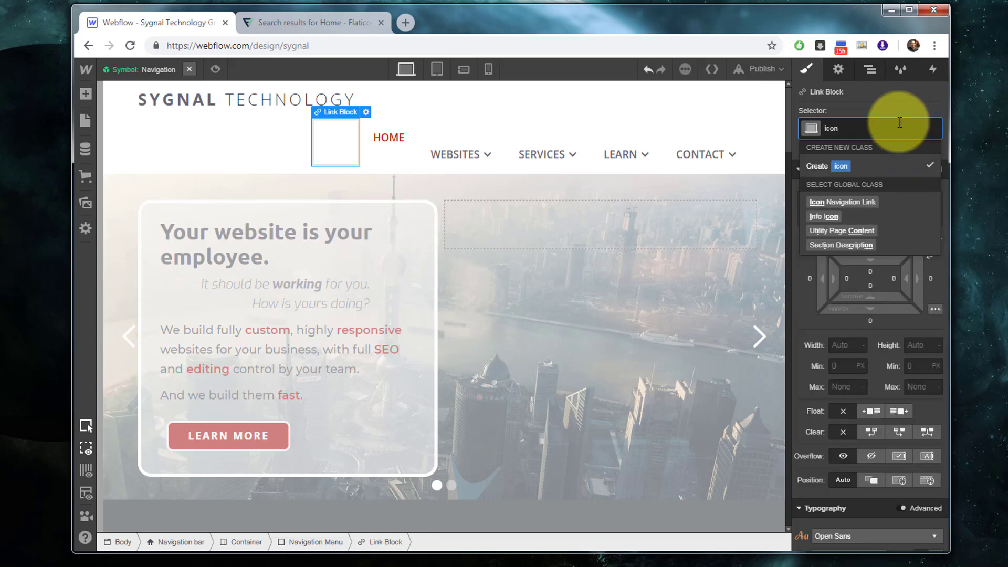
left_click(860, 204)
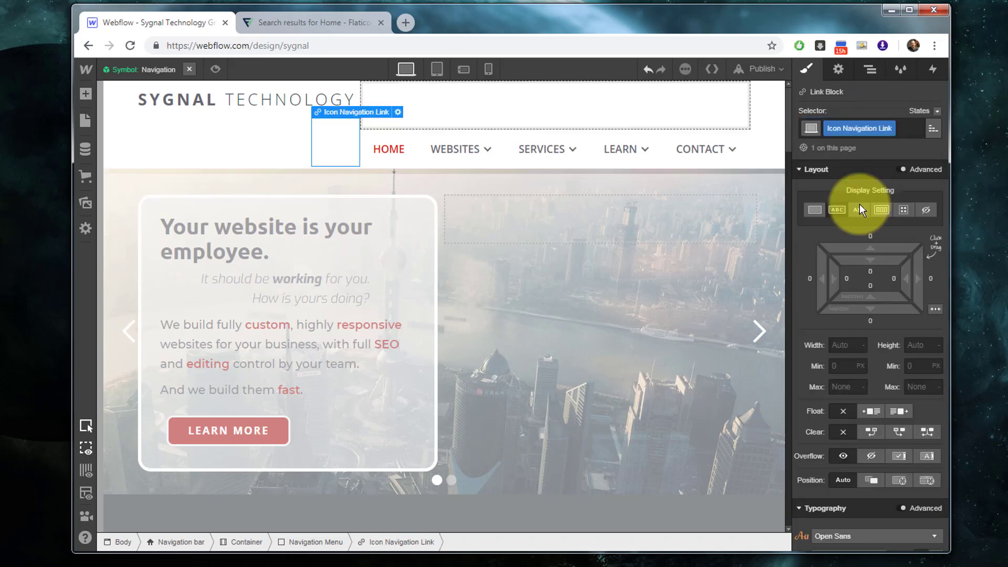
left_click(893, 128)
left_click(875, 149)
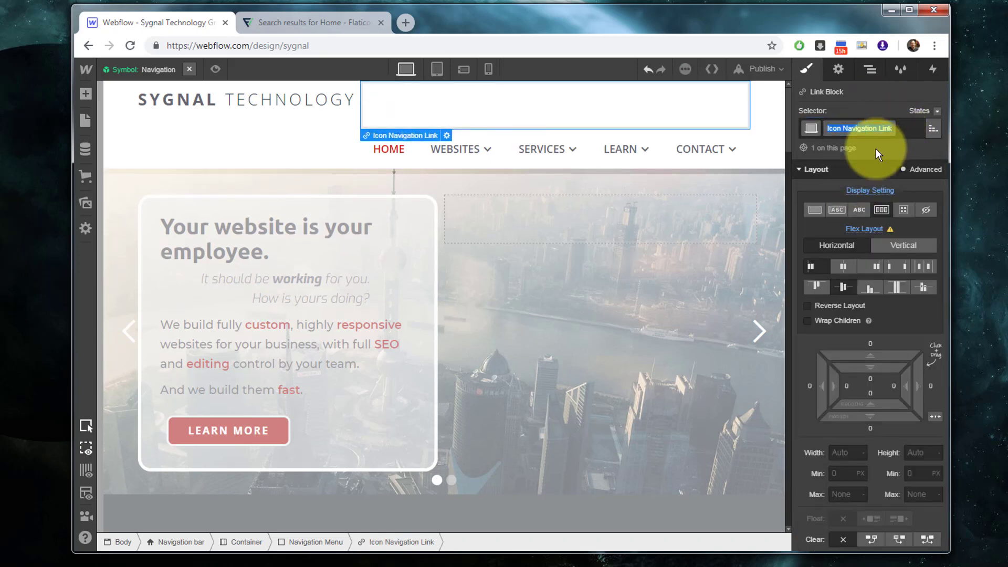
type("zz")
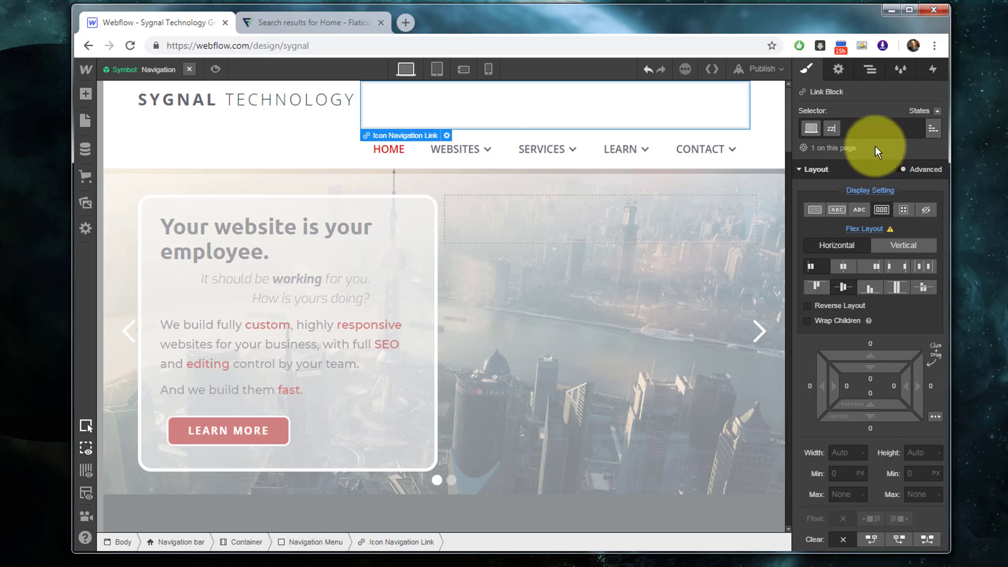
key("Return")
left_click(865, 131)
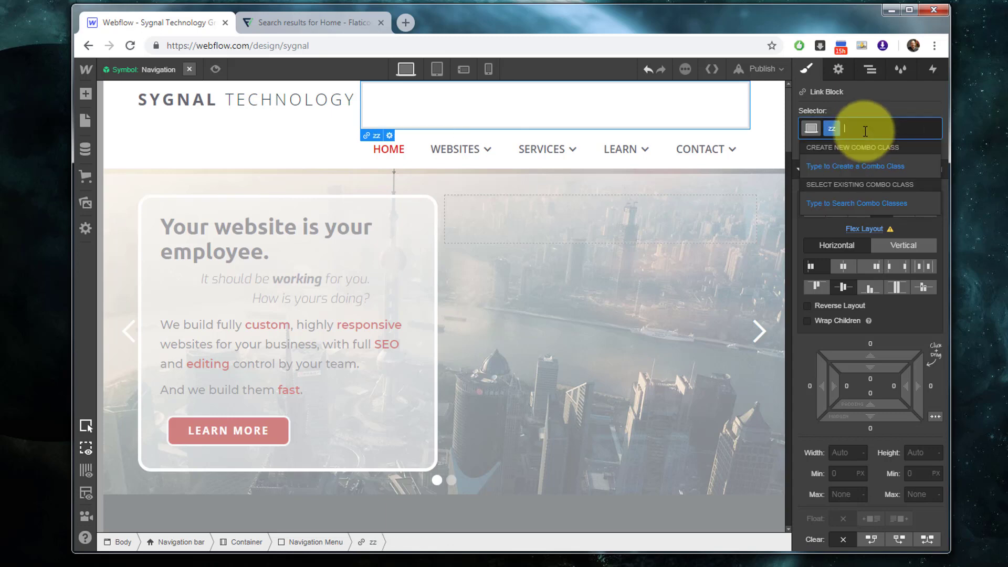
key("BackSpace")
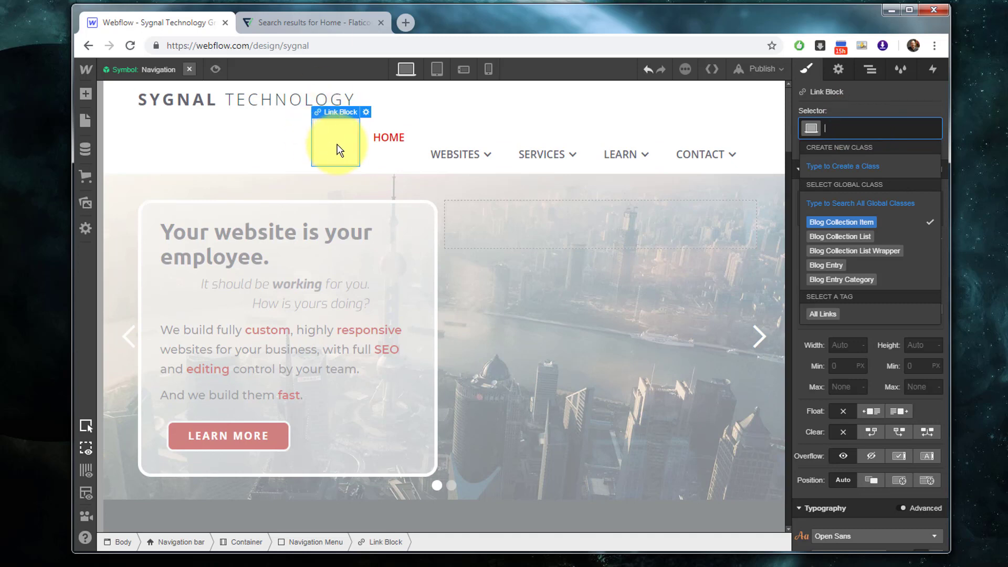
left_click(339, 150)
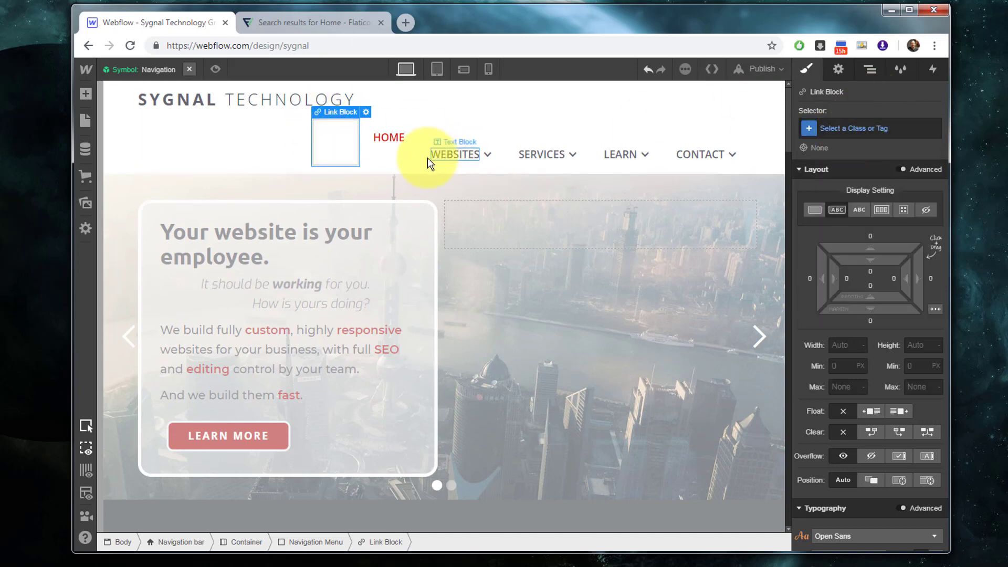
Reselect the empty link block and apply the Navigation Link class to it
left_click(869, 69)
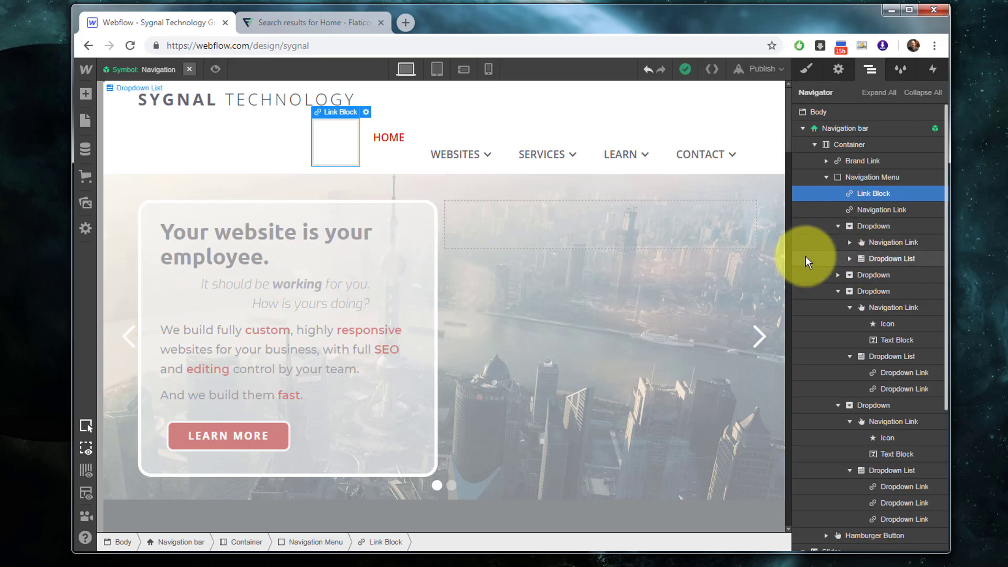
left_click(870, 209)
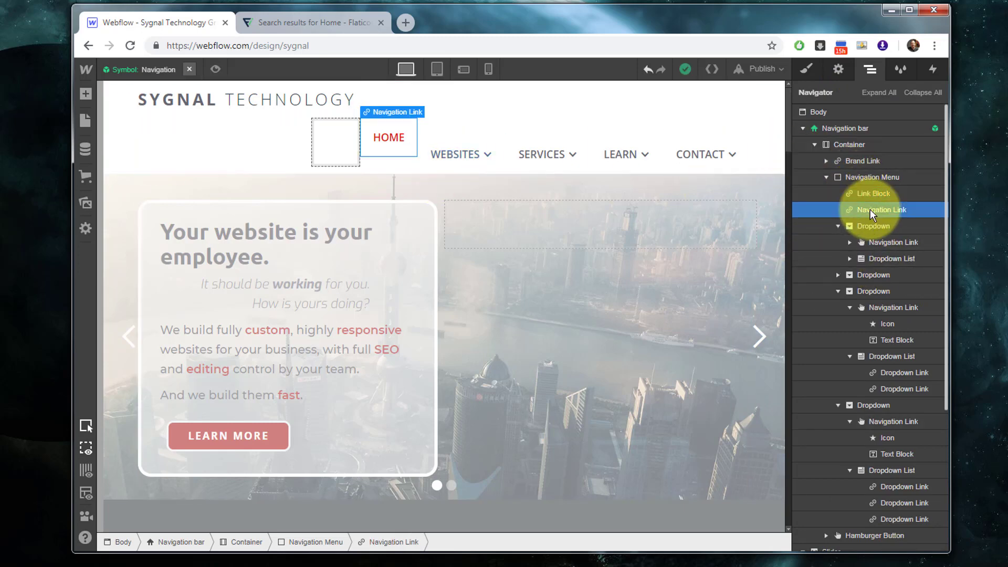
left_click(873, 194)
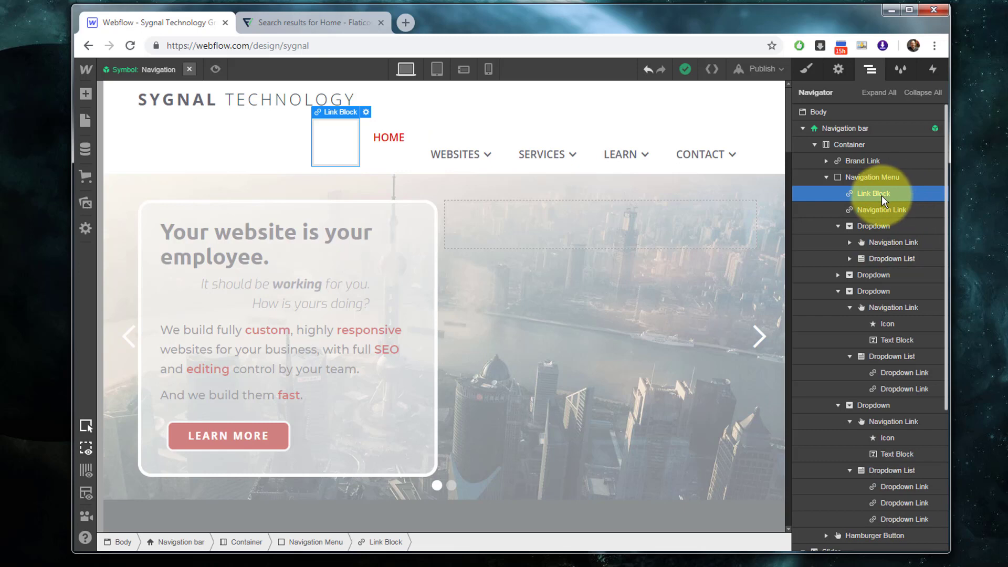
left_click(805, 68)
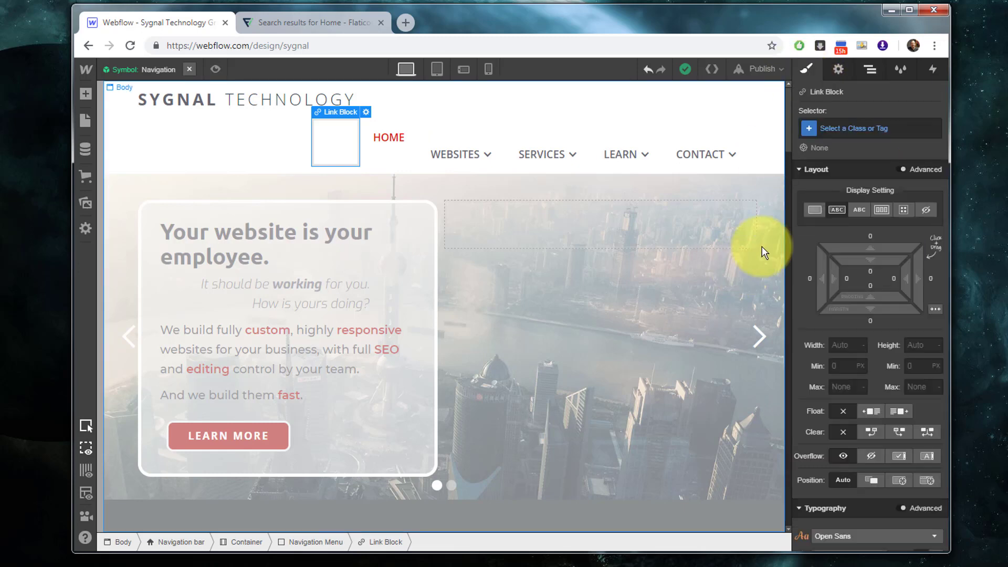
left_click(843, 129)
type("navig")
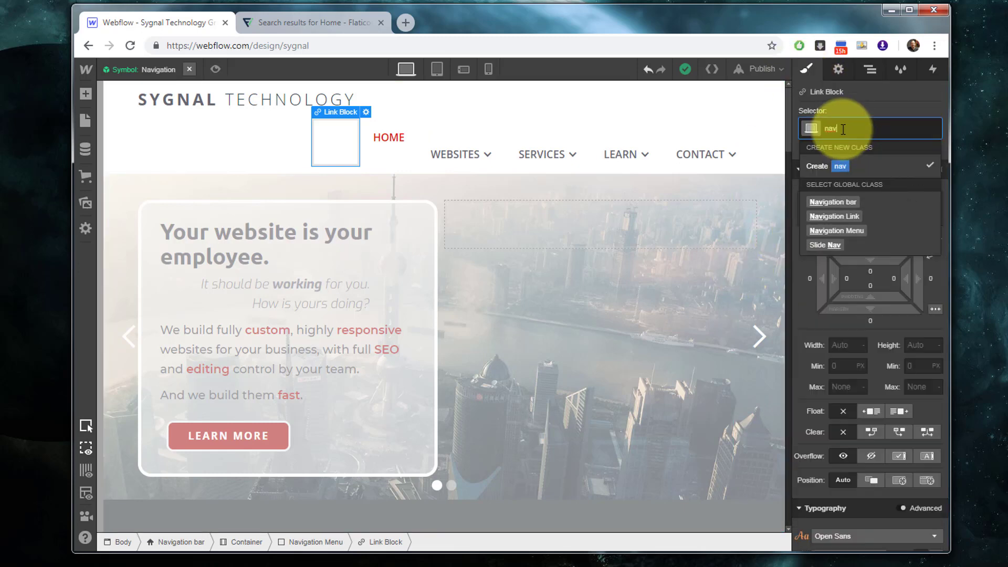
left_click(851, 216)
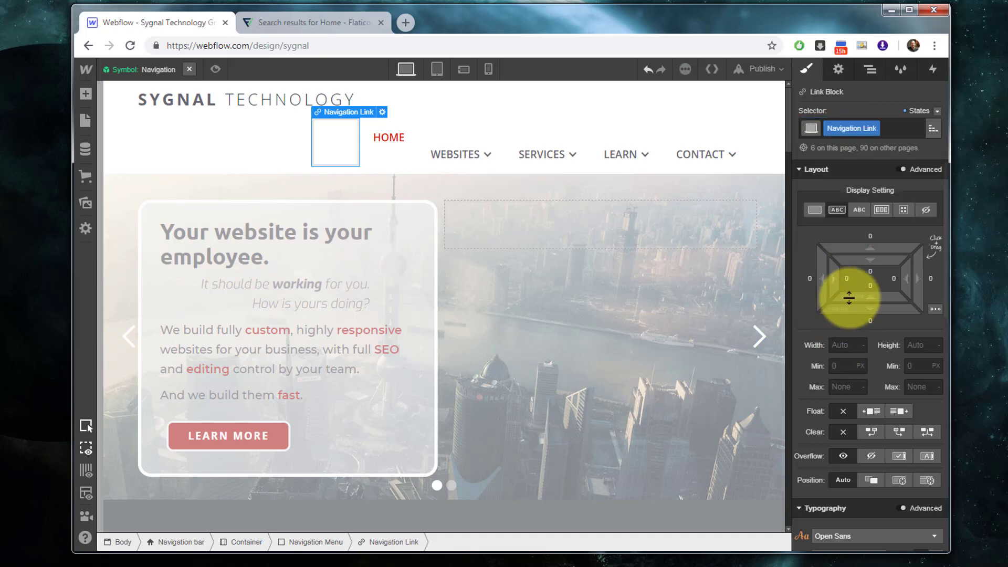
Duplicate Navigation Link into a new class named Icon Navigation Link
left_click(874, 128)
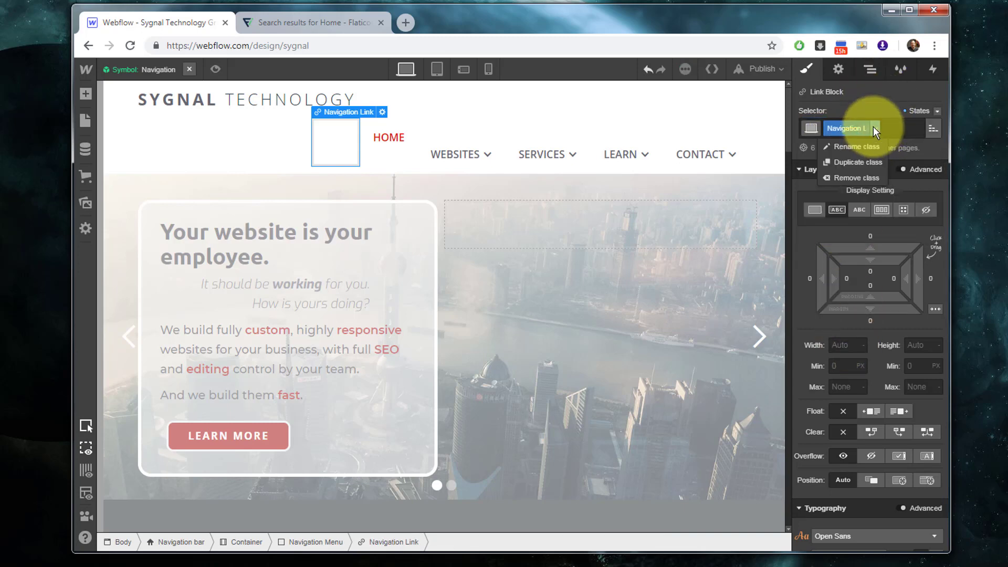
left_click(835, 160)
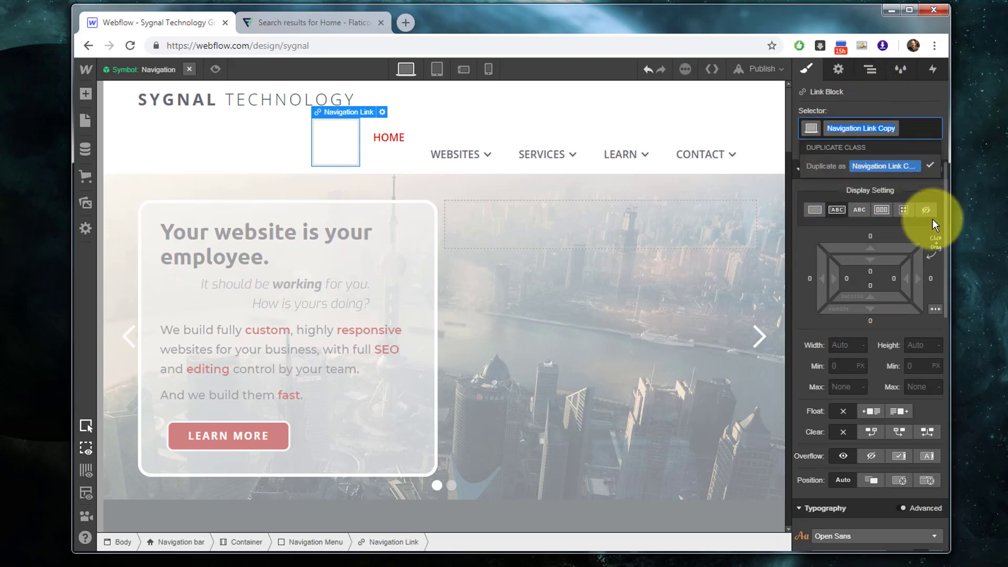
key("BackSpace")
key("BackSpace")
key("BackSpace")
key("BackSpace")
key("BackSpace")
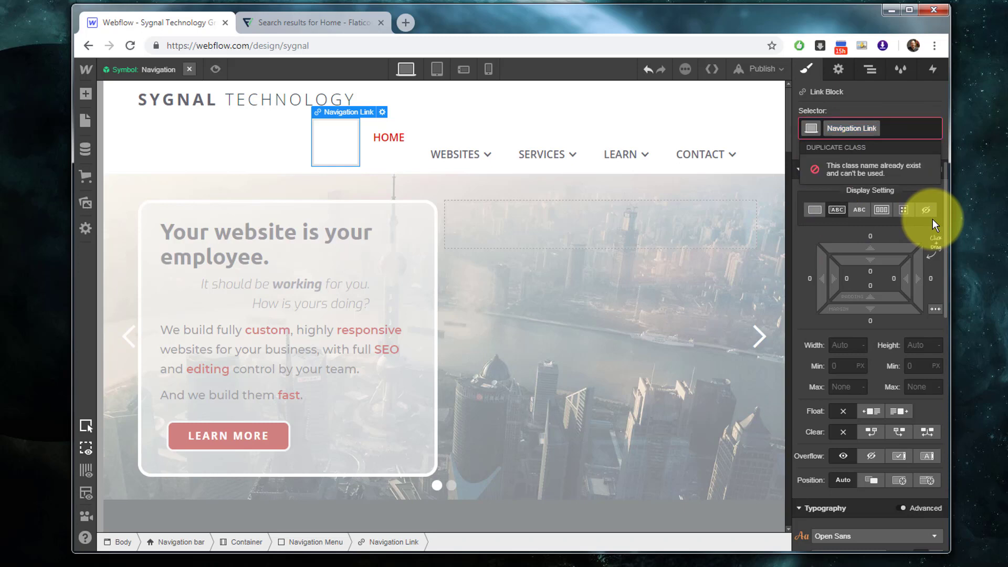
key("Home")
type("Icon")
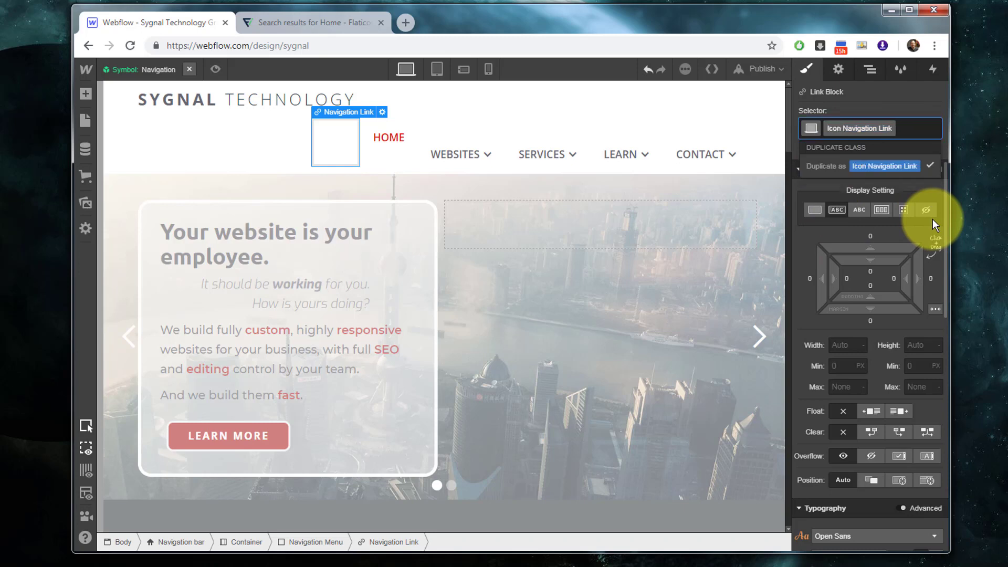
key("Return")
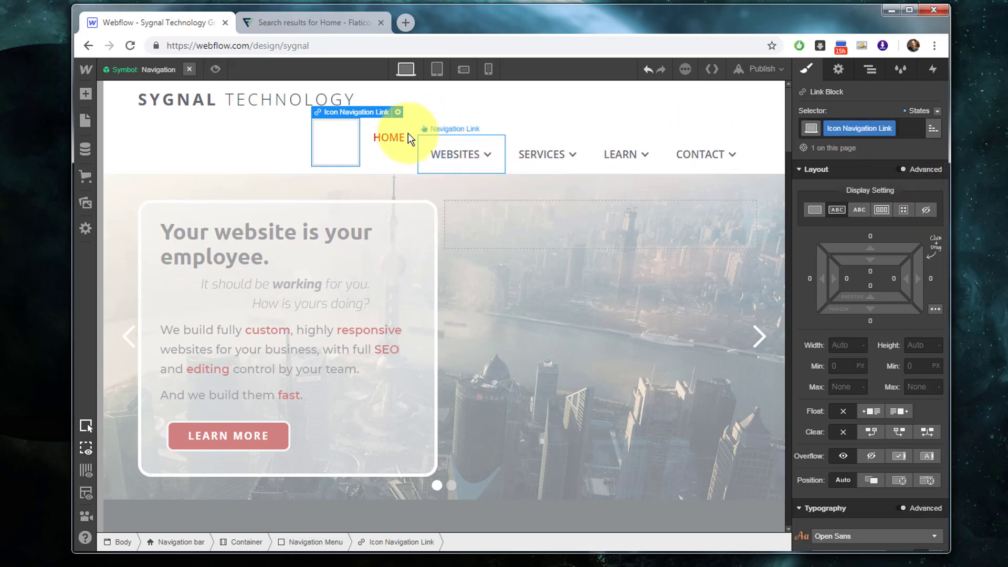
Add a placeholder Image inside the Icon Navigation Link block
left_click(392, 145)
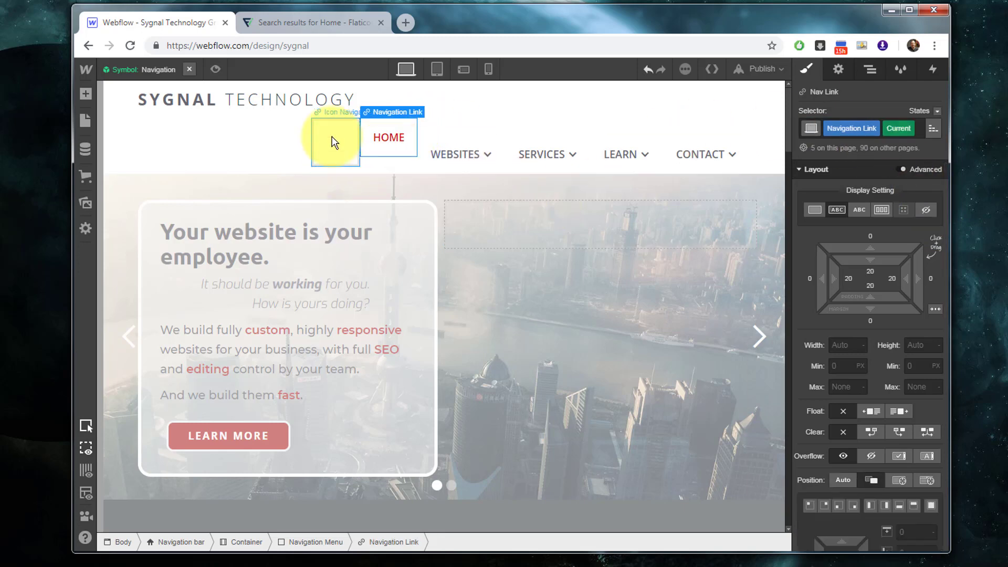
left_click(334, 143)
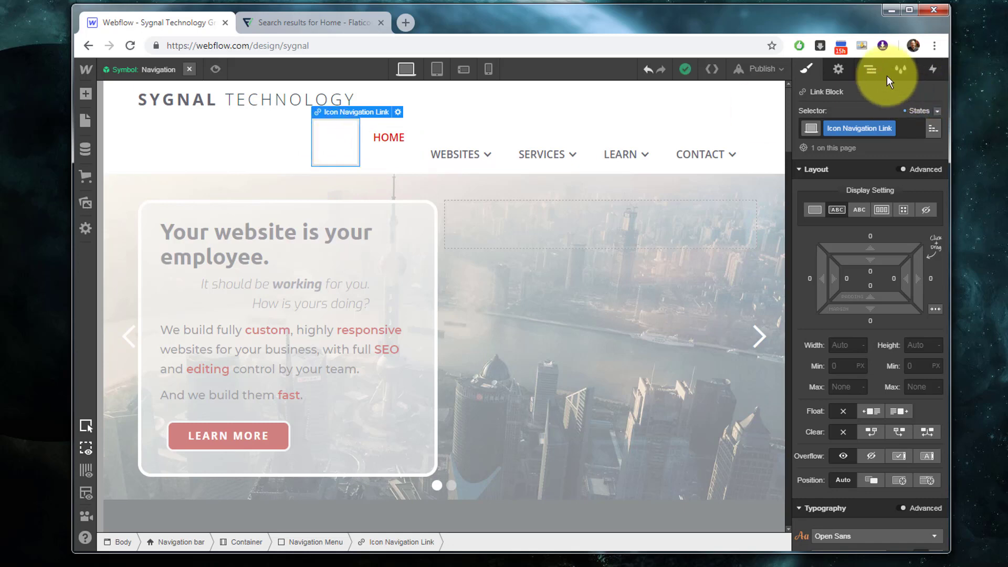
left_click(871, 70)
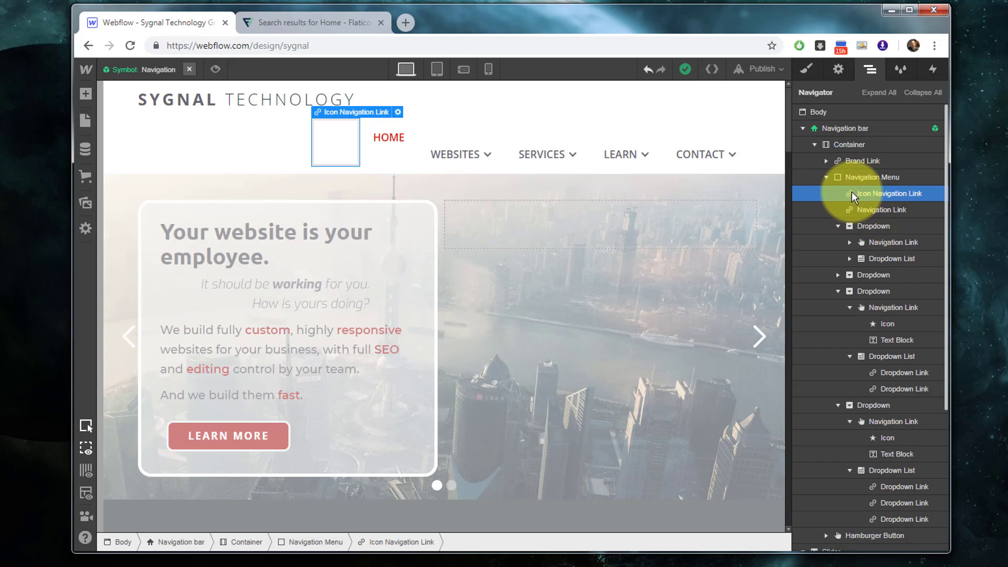
key("a")
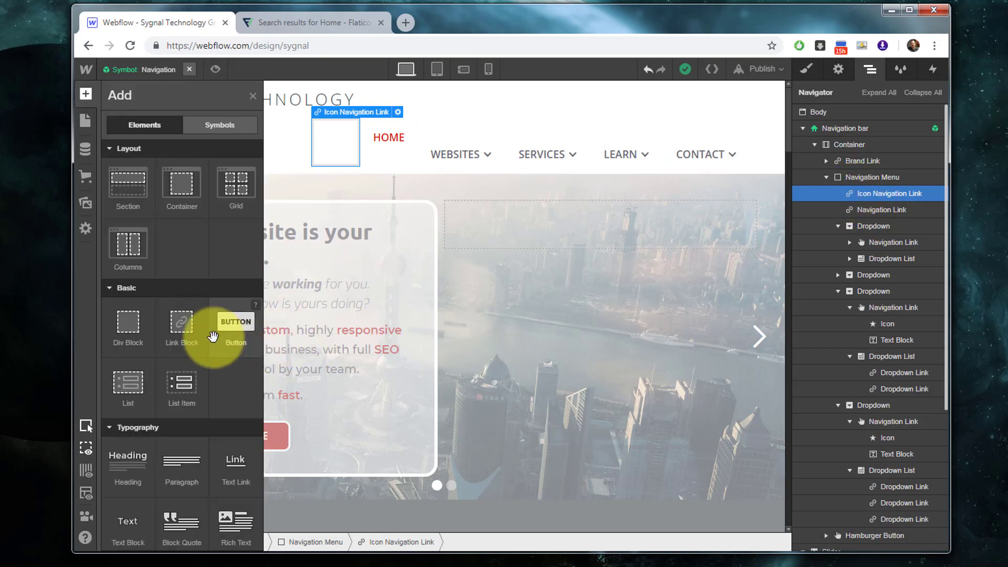
scroll(203, 336, "down", 5)
scroll(203, 336, "down", 2)
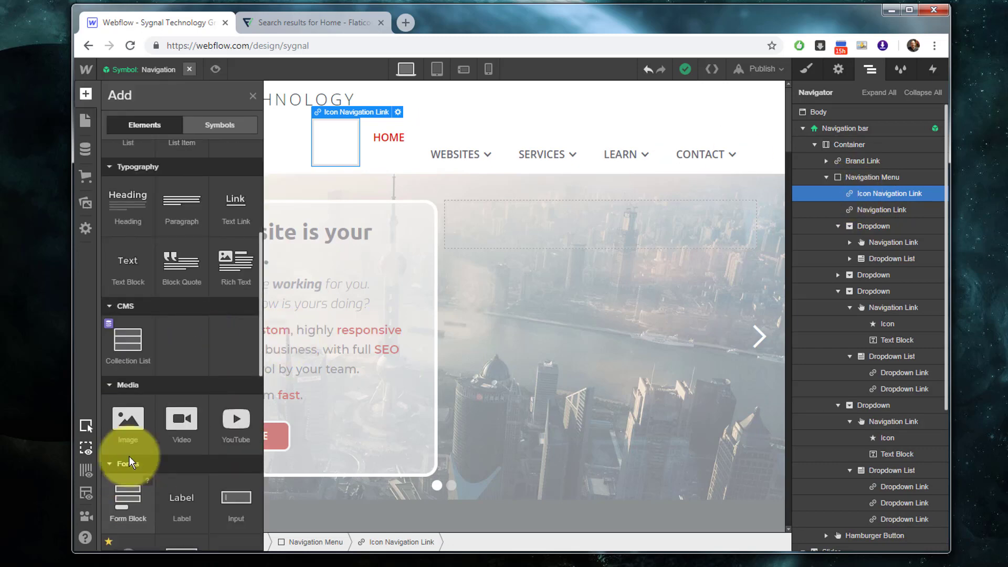
left_click(125, 420)
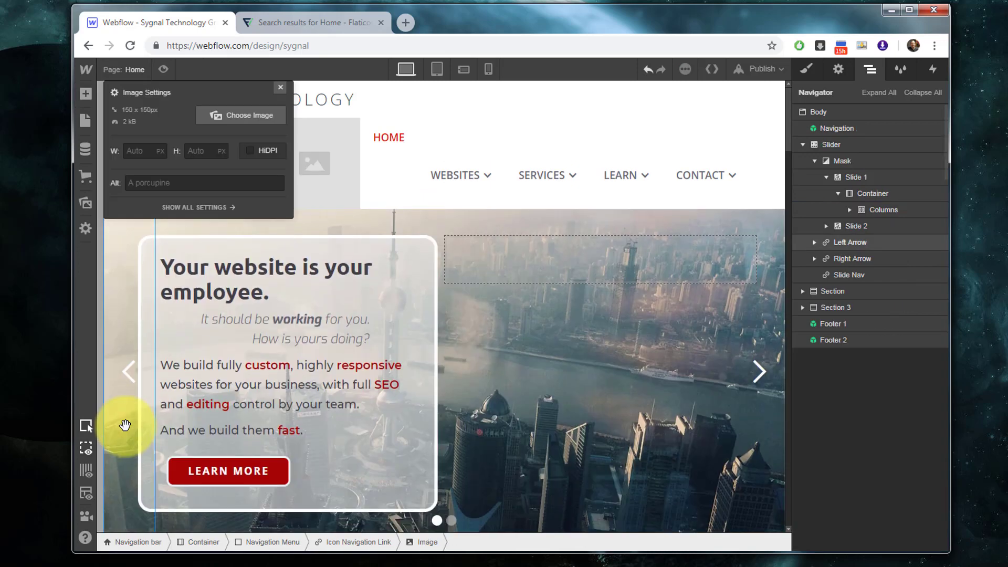
Add a default Text Block inside Icon Navigation Link alongside the image
double_click(842, 129)
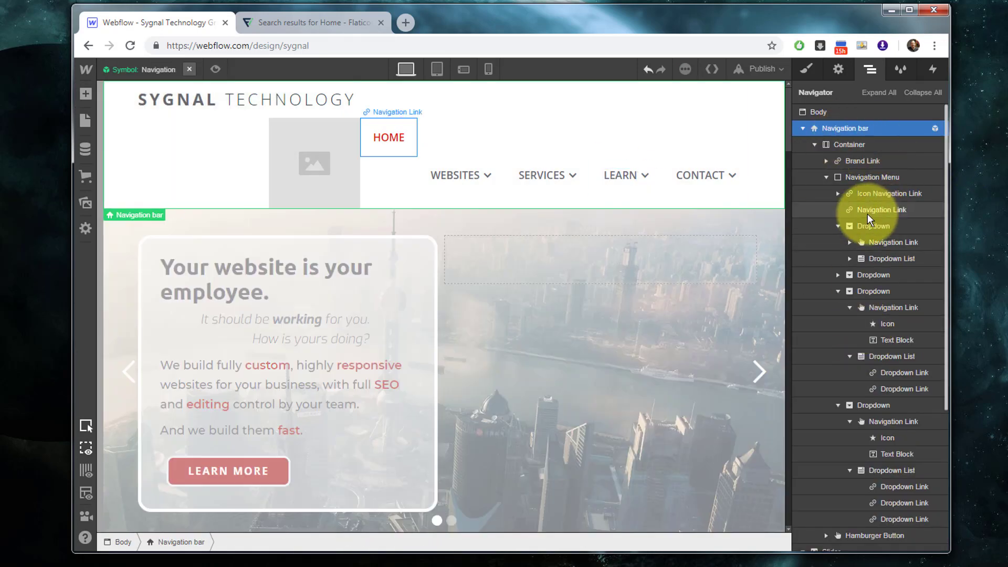
left_click(837, 194)
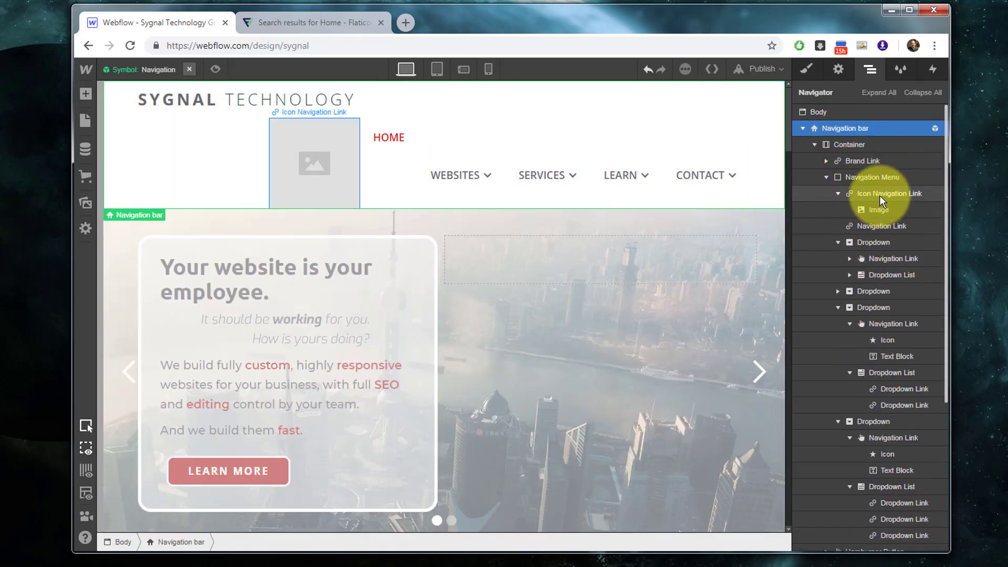
left_click(880, 193)
key("a")
scroll(143, 488, "down", 1)
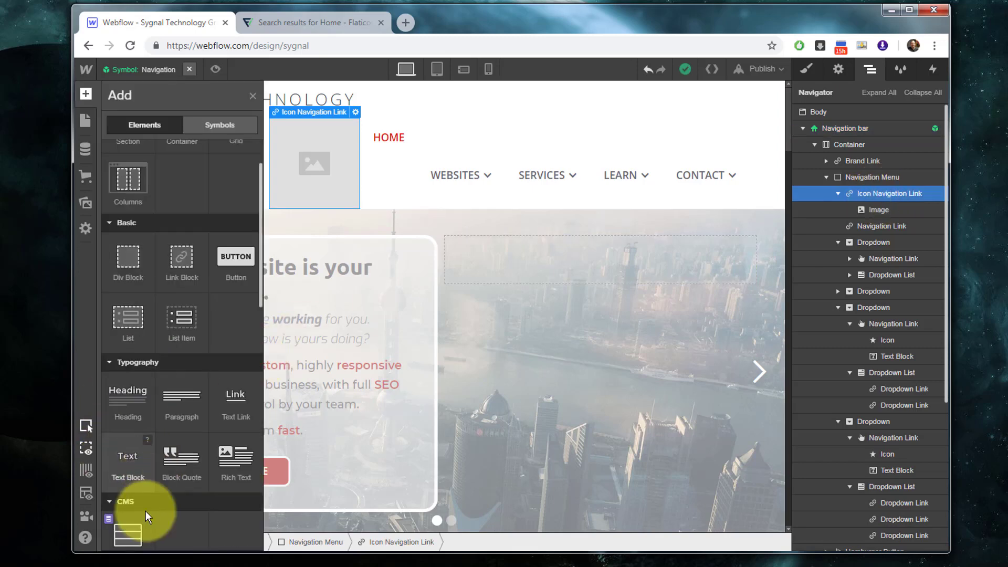
double_click(527, 521)
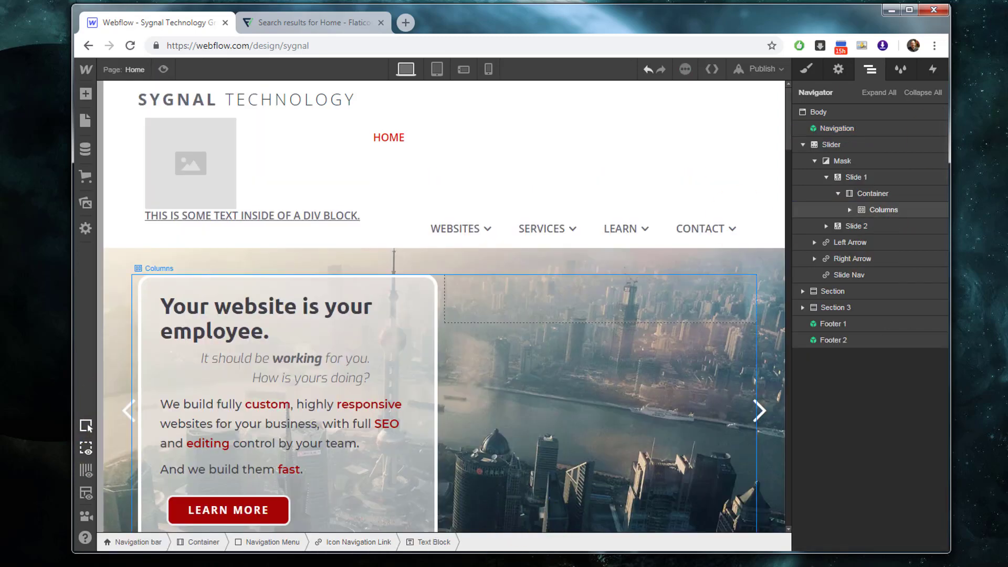
double_click(846, 130)
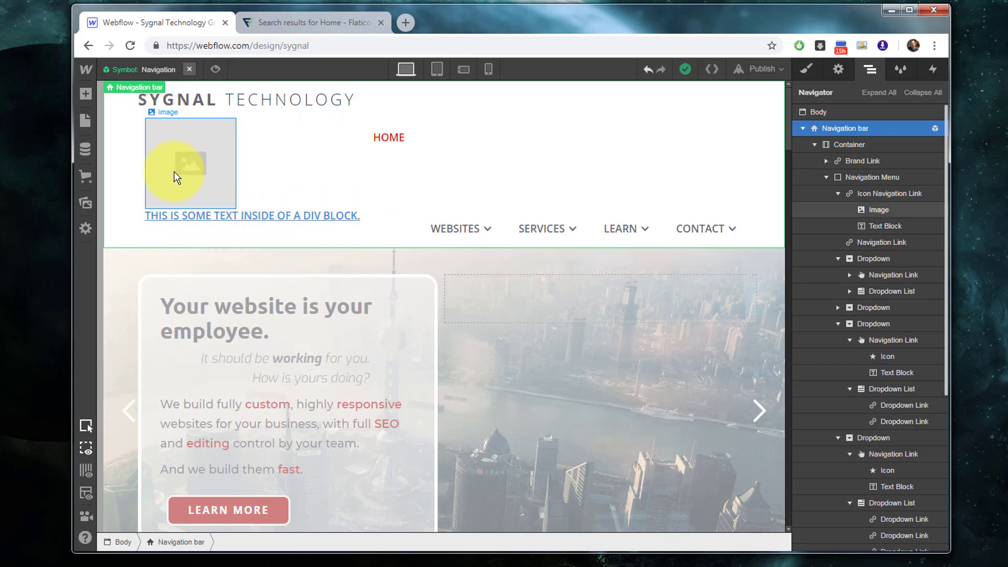
Swap the link's placeholder image for home.svg from Assets, sized 16 × 16 px and HiDPI
left_click(869, 211)
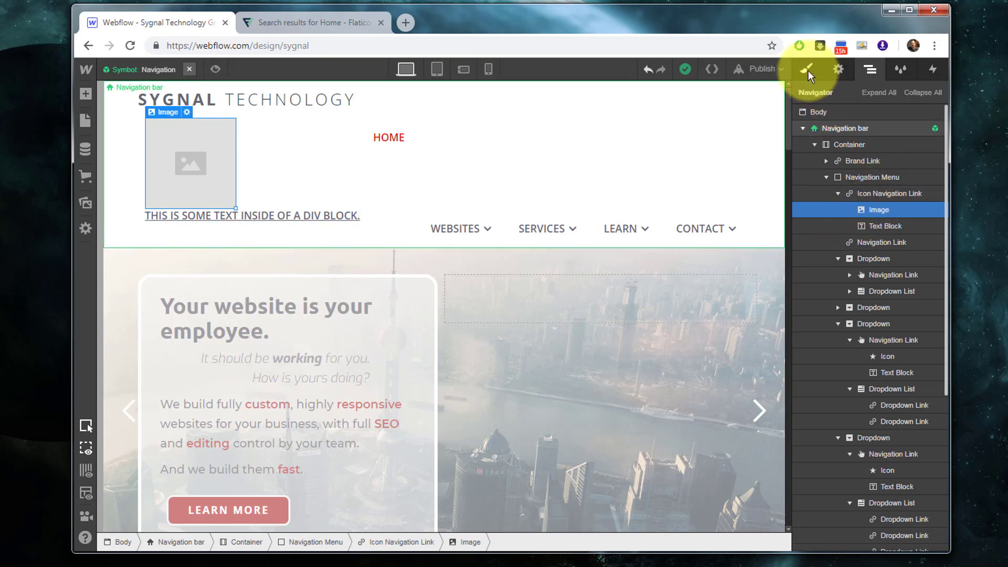
left_click(838, 70)
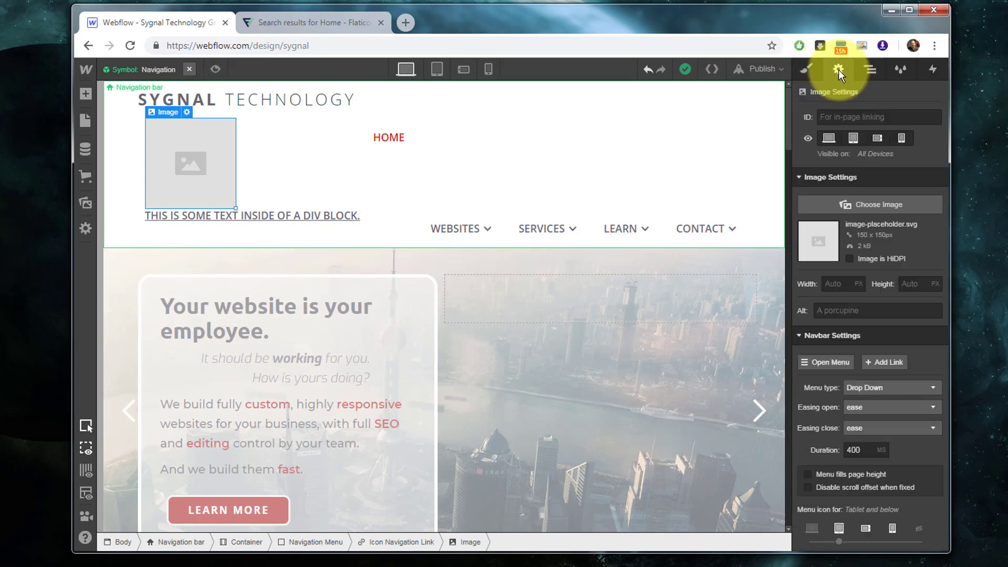
left_click(868, 205)
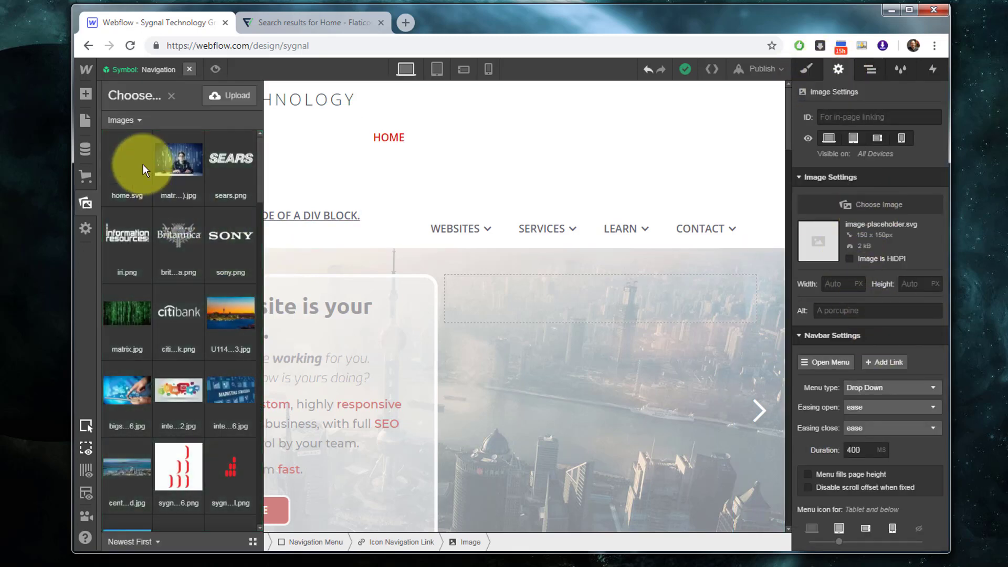
left_click(130, 162)
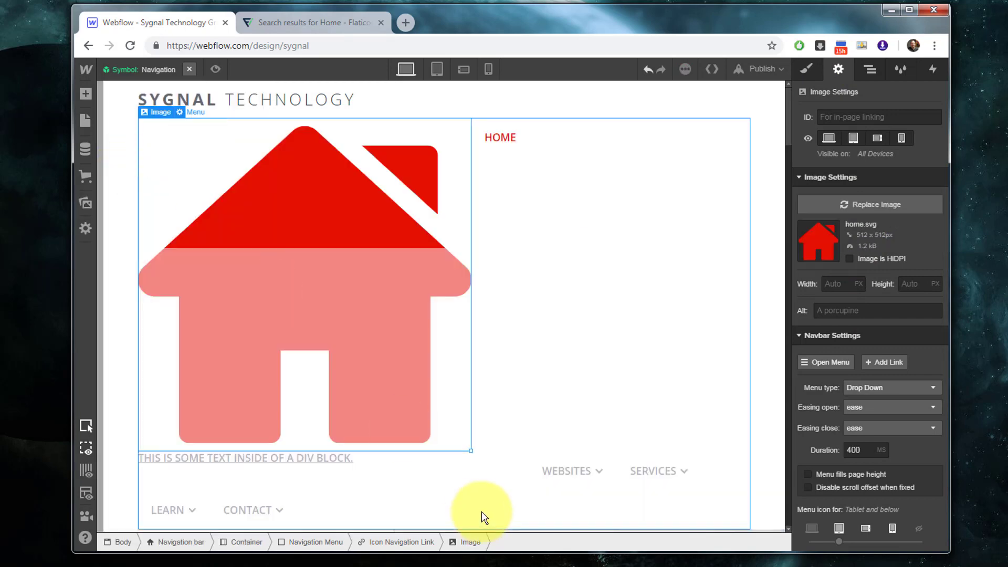
left_click(840, 283)
type("16")
key("Tab")
type("16")
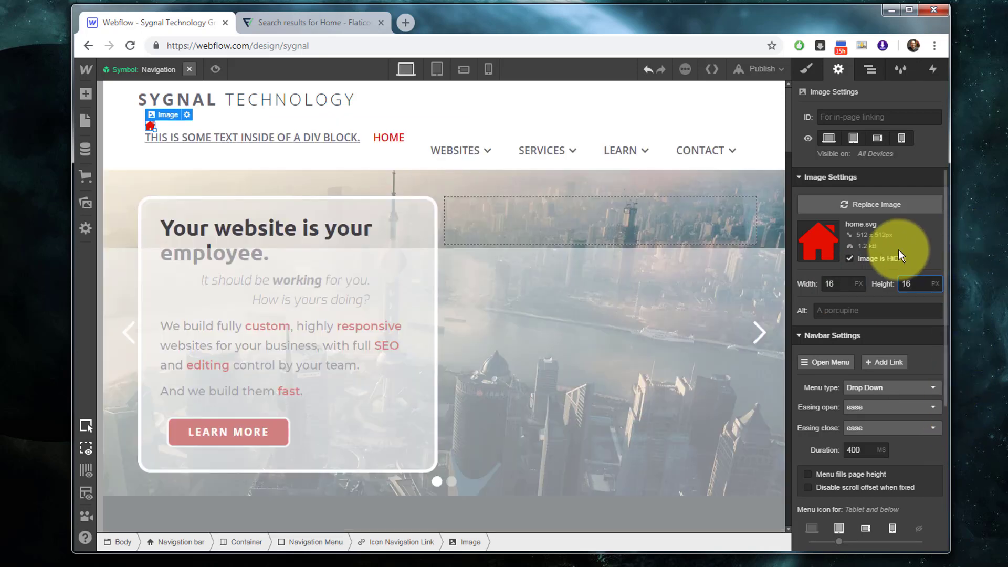
Select the Icon Navigation Link in the Navigator and set its text decoration to none
left_click(294, 137)
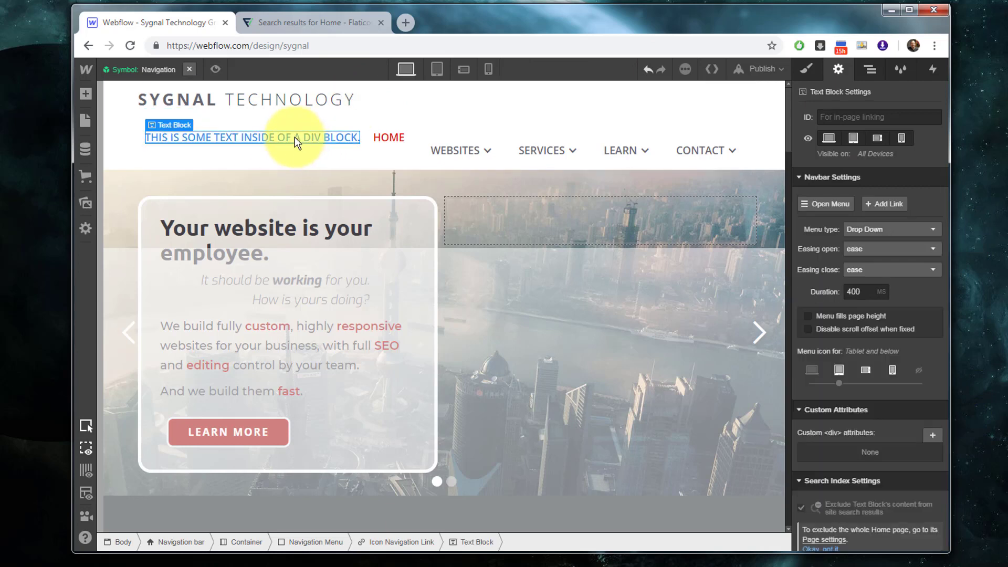
left_click(873, 69)
left_click(886, 194)
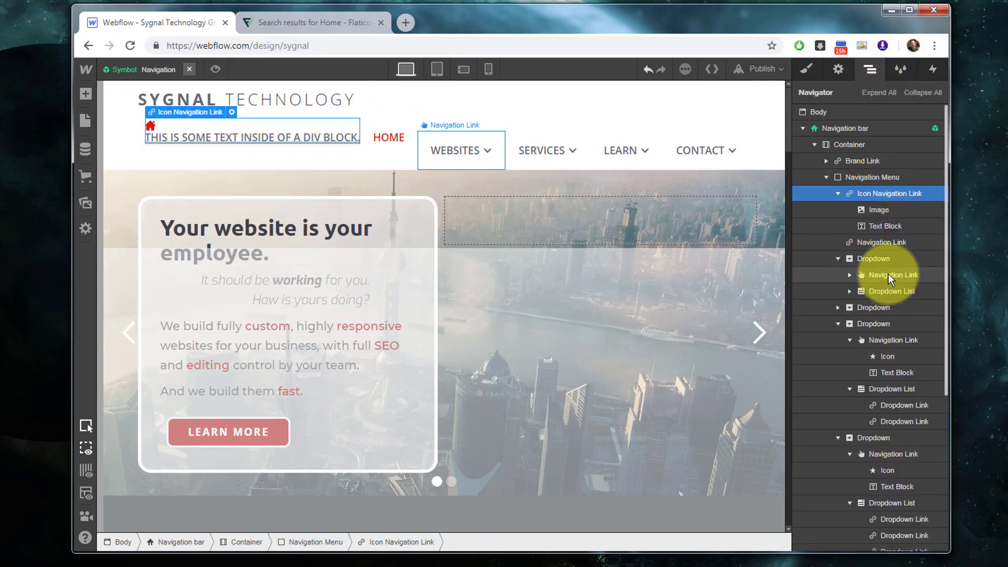
left_click(815, 71)
scroll(872, 326, "down", 10)
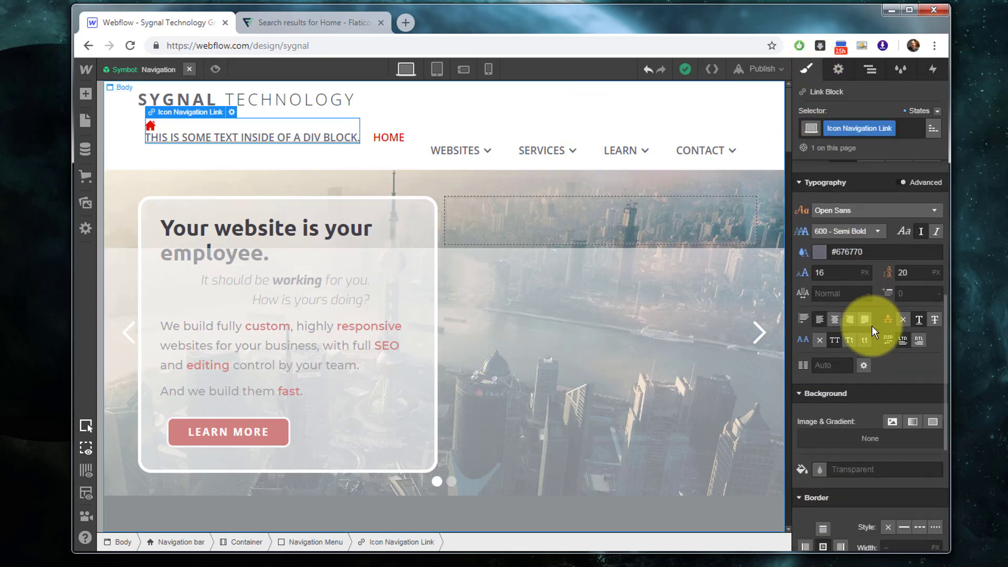
left_click(902, 320)
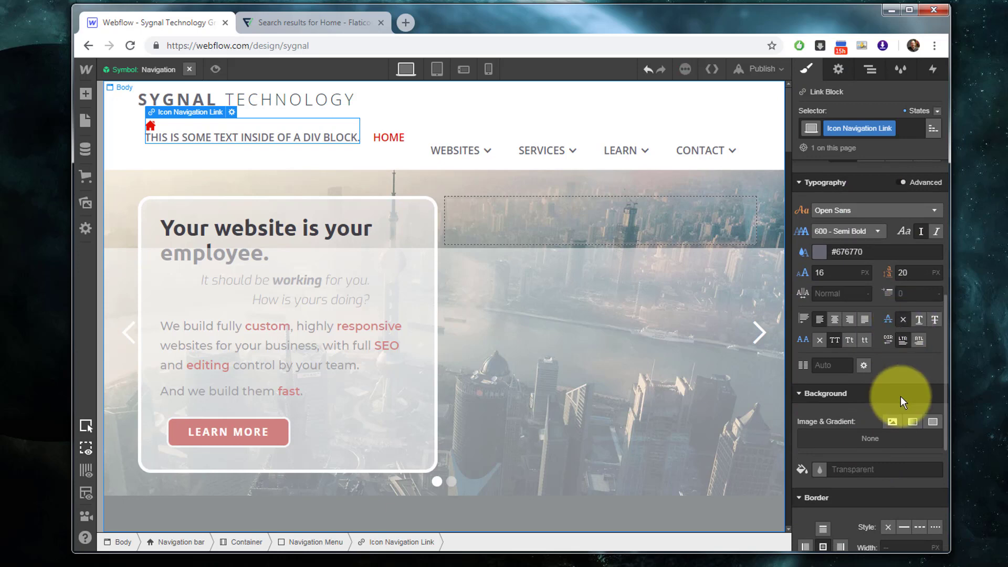
left_click(150, 131)
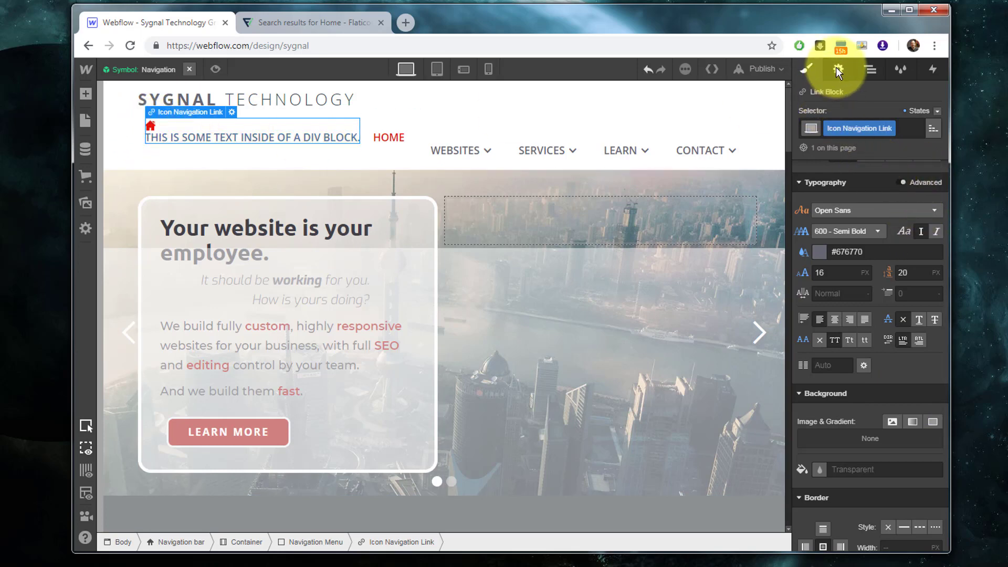
Set the link's Display to Flex with items aligned center
scroll(882, 195, "up", 6)
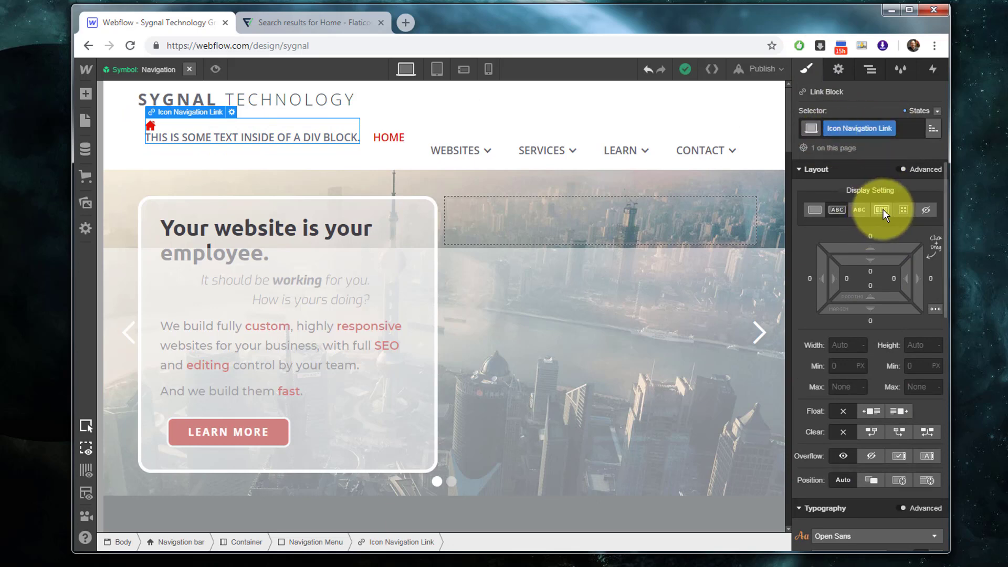
left_click(882, 210)
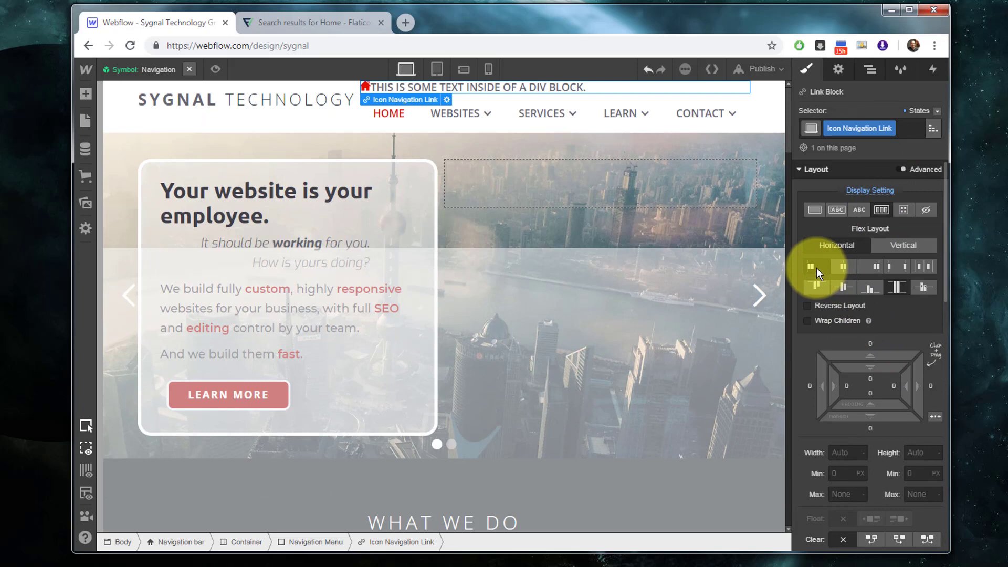
left_click(843, 287)
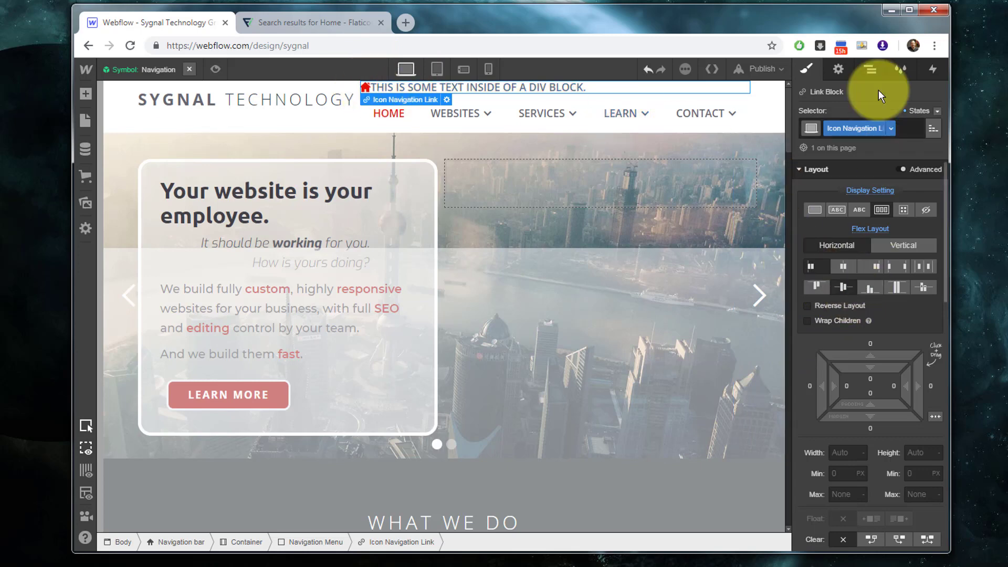
Give the house image a new 'Icon Navigation Link Icon' class with a 6 px right margin
double_click(825, 128)
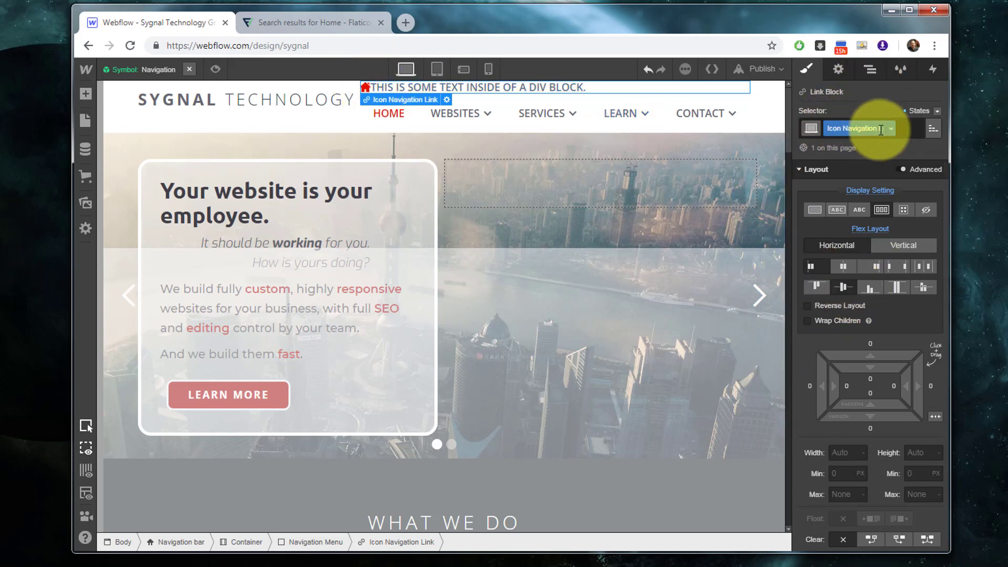
left_click(870, 69)
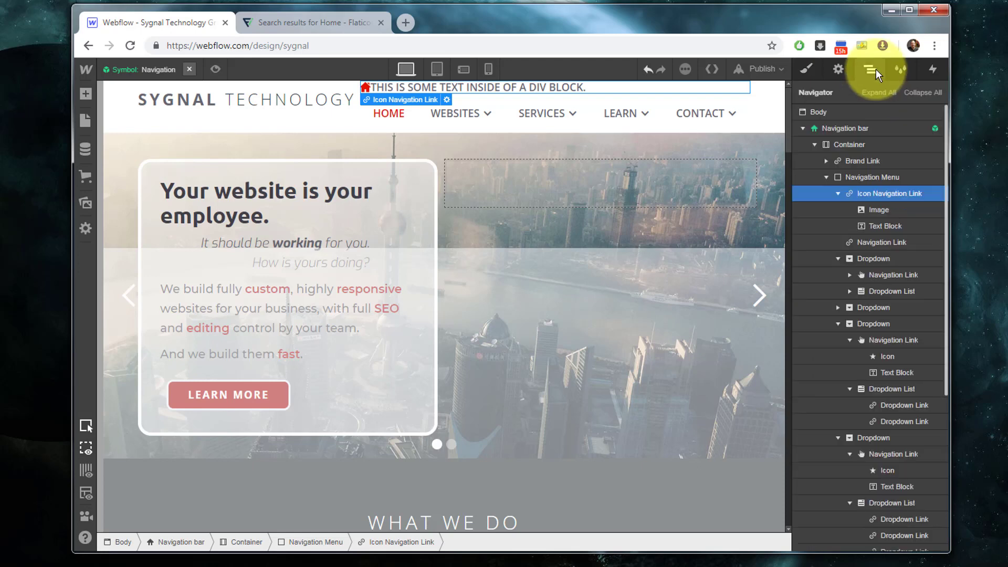
left_click(874, 210)
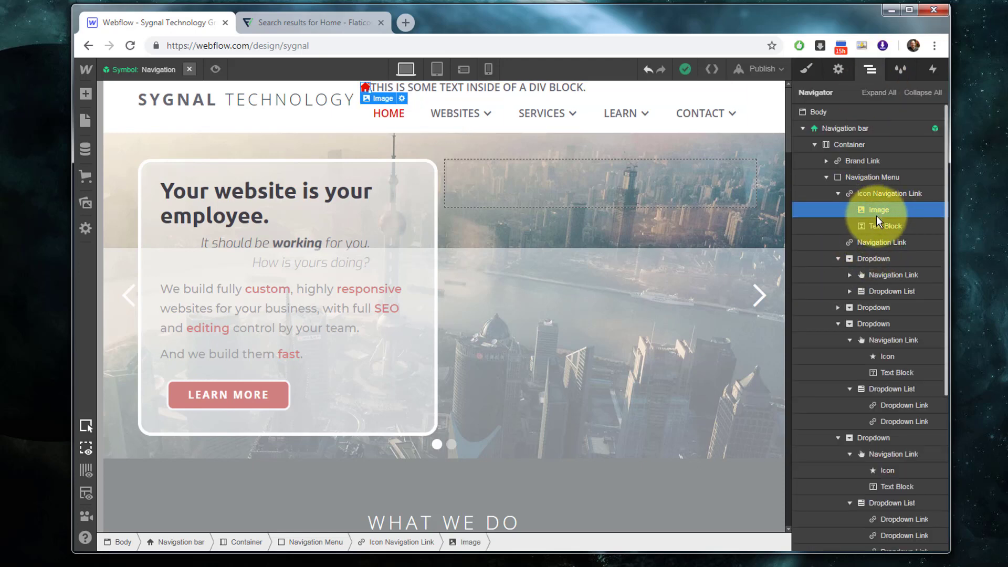
left_click(806, 69)
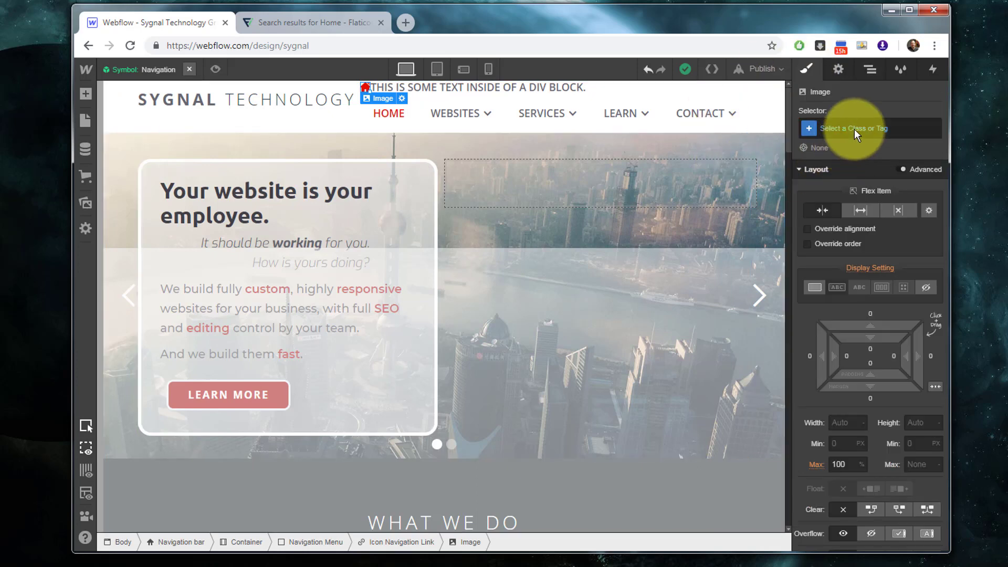
left_click(839, 128)
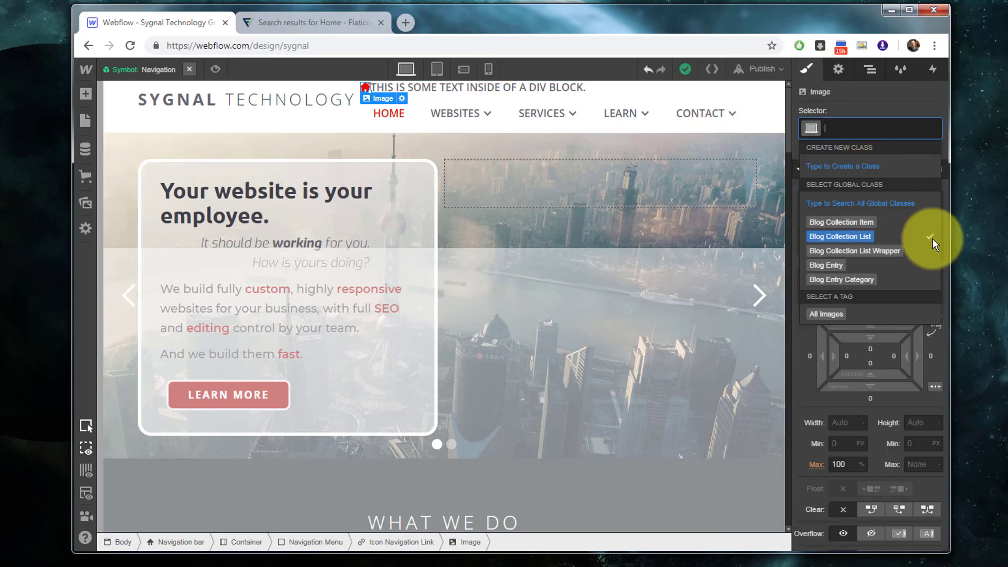
type("Icon Navig")
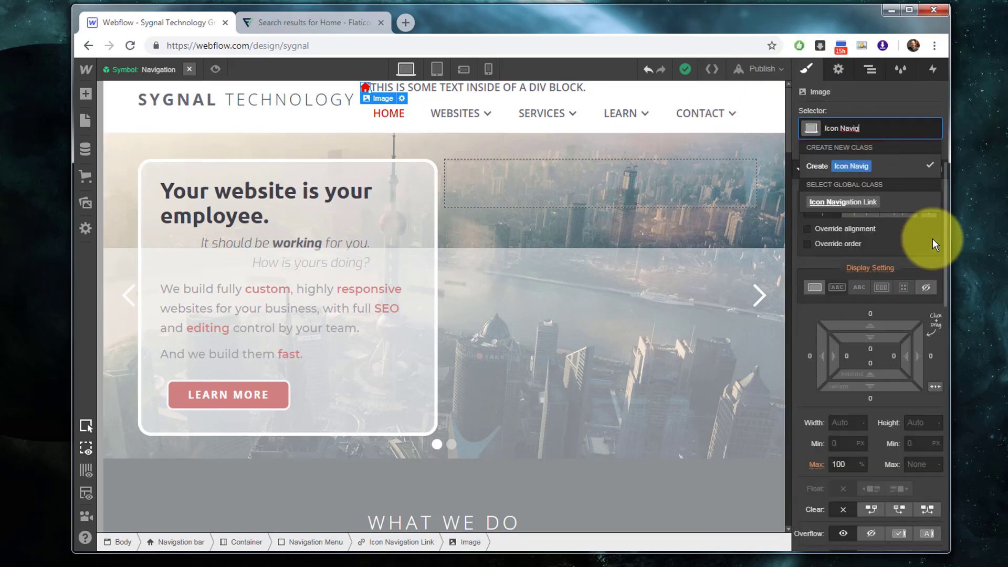
type("ation Link Icon")
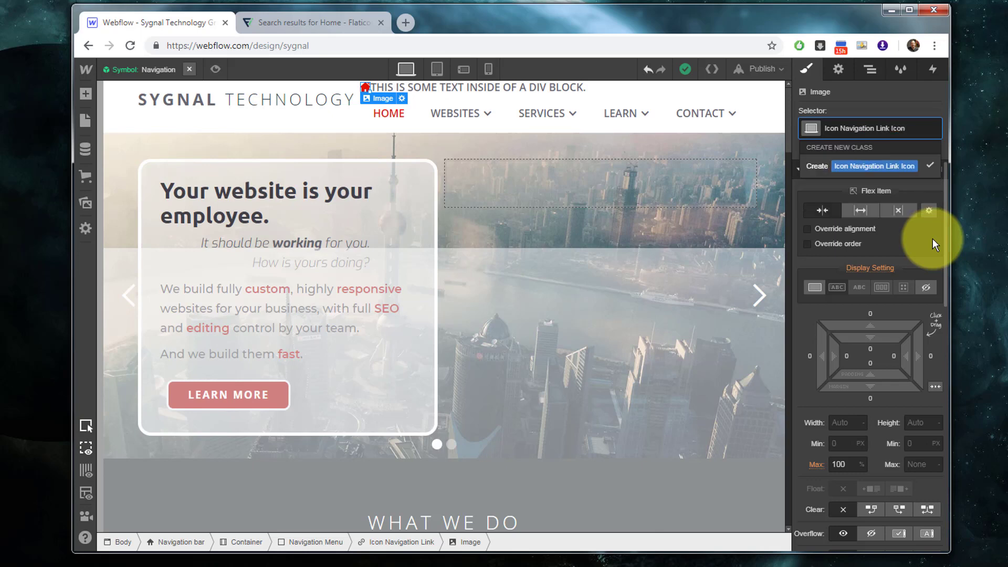
key("Return")
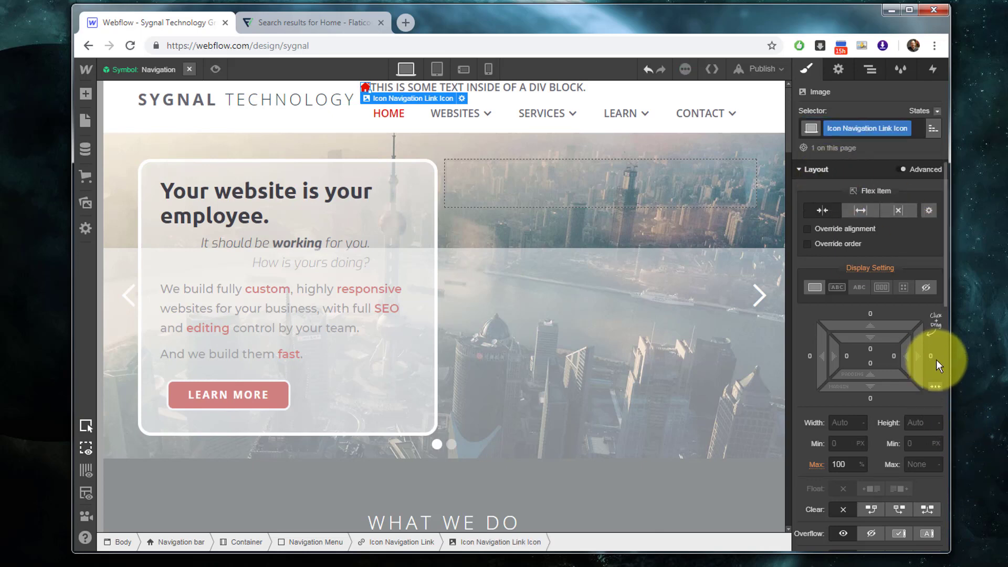
left_click_drag(924, 355, 936, 354)
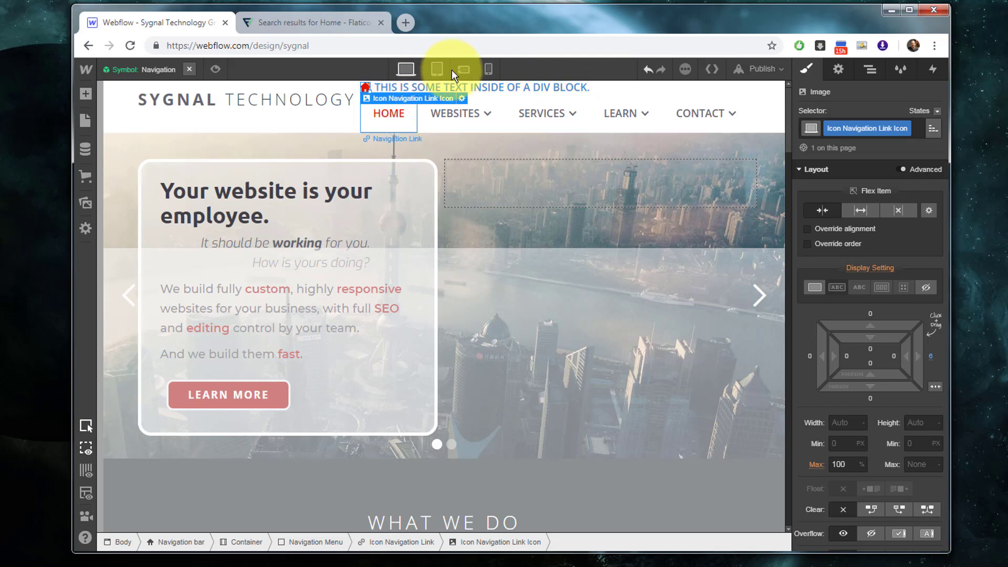
Replace the text beside the house icon with 'HOME'
left_click(498, 87)
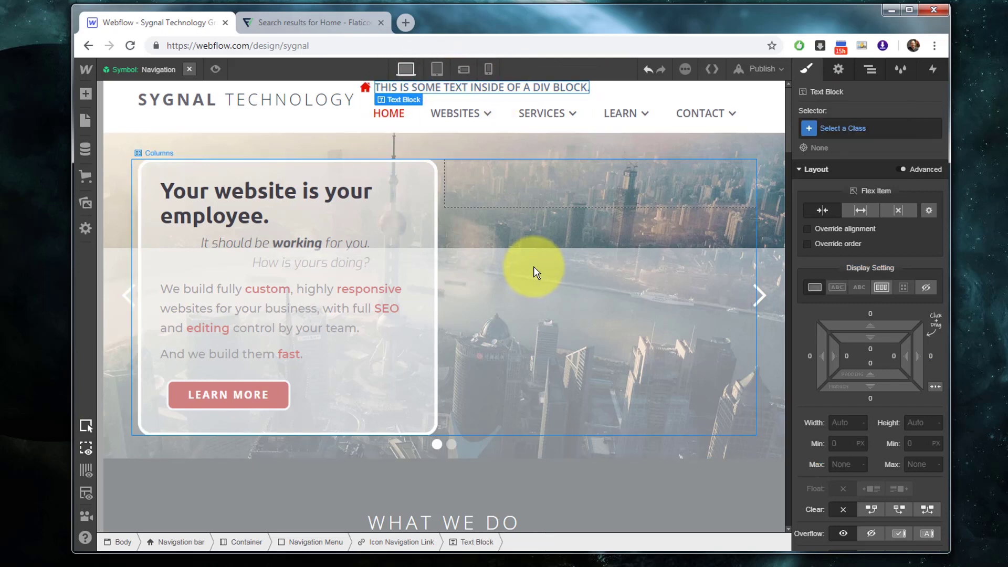
double_click(479, 86)
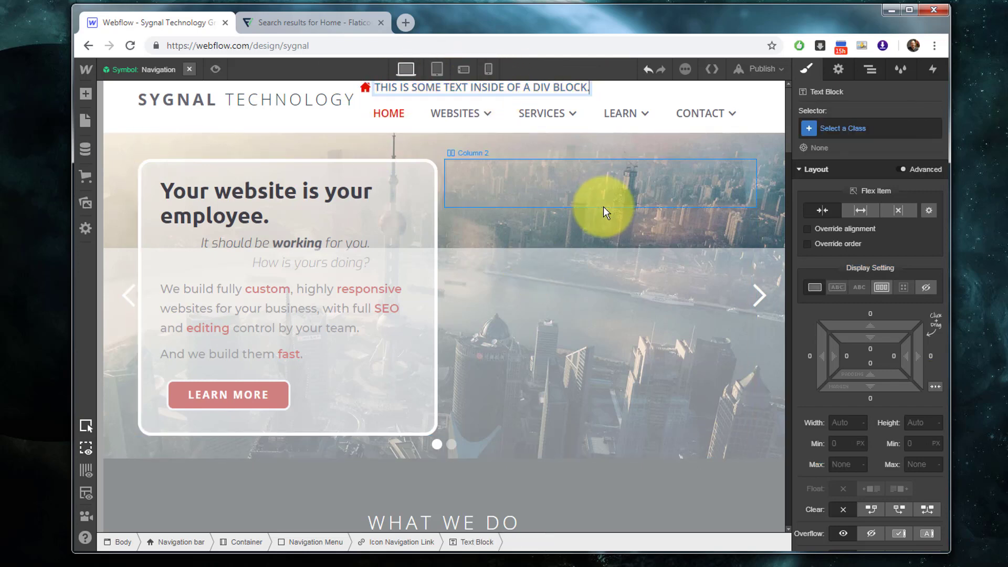
key("ctrl+a")
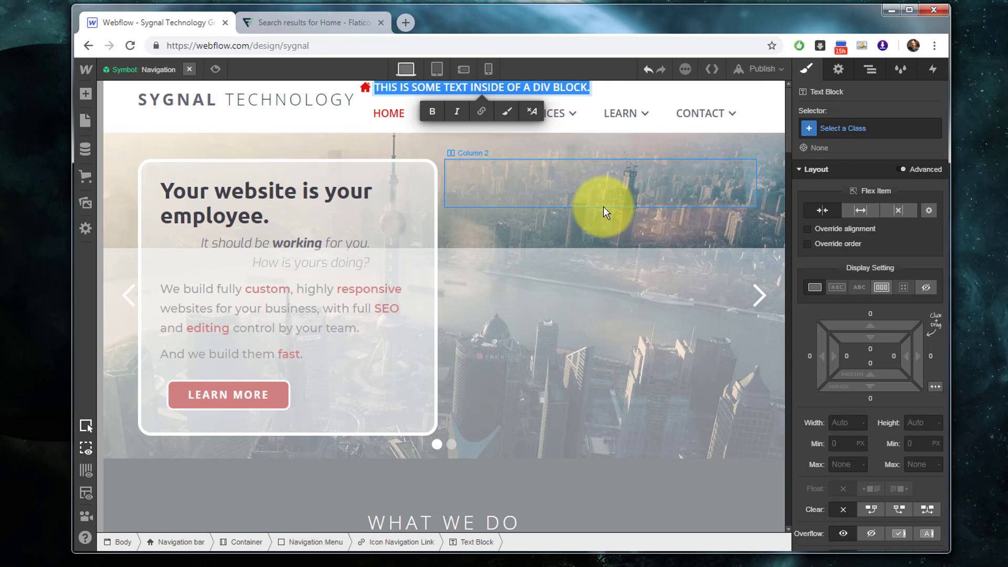
type("HOME")
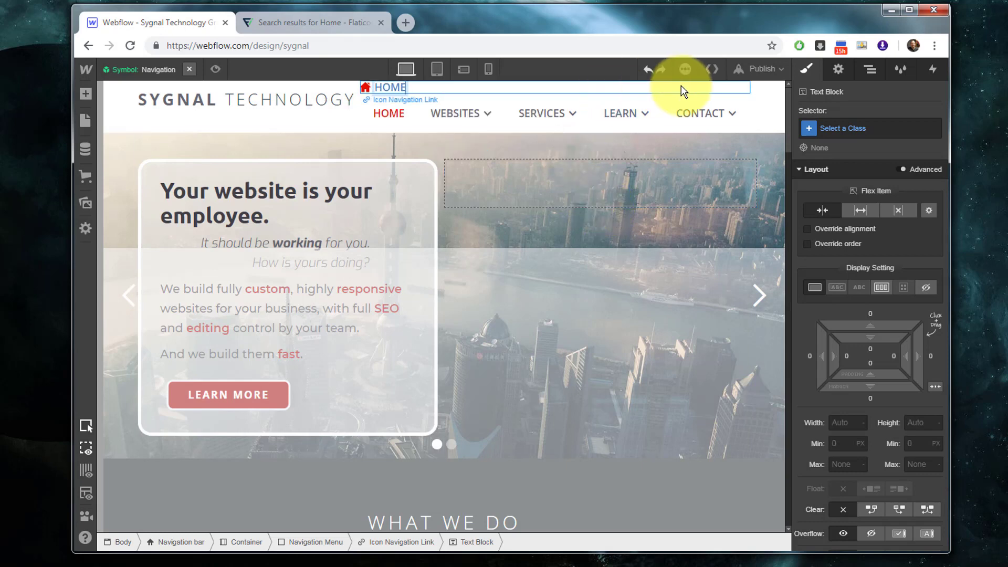
left_click(682, 87)
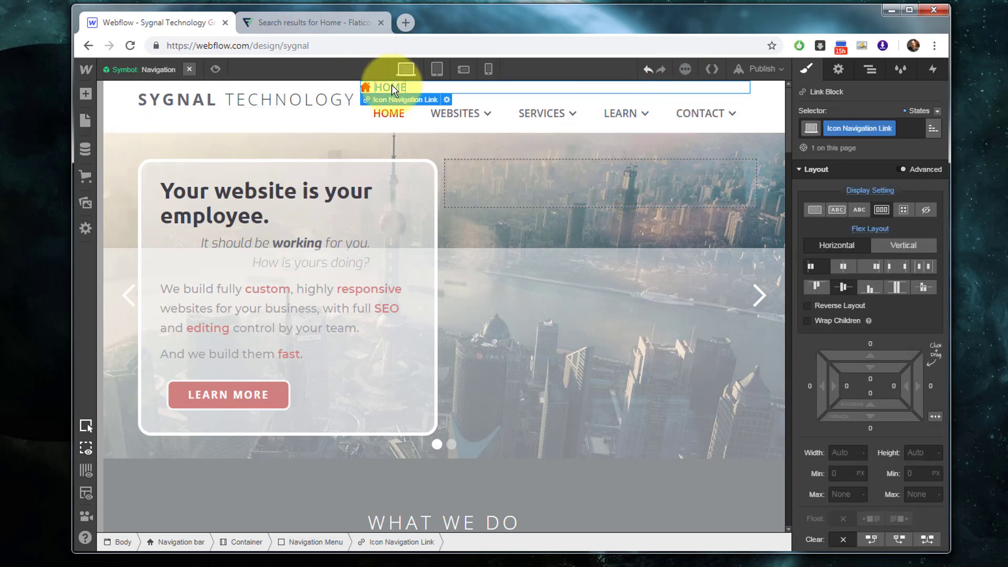
left_click(392, 86)
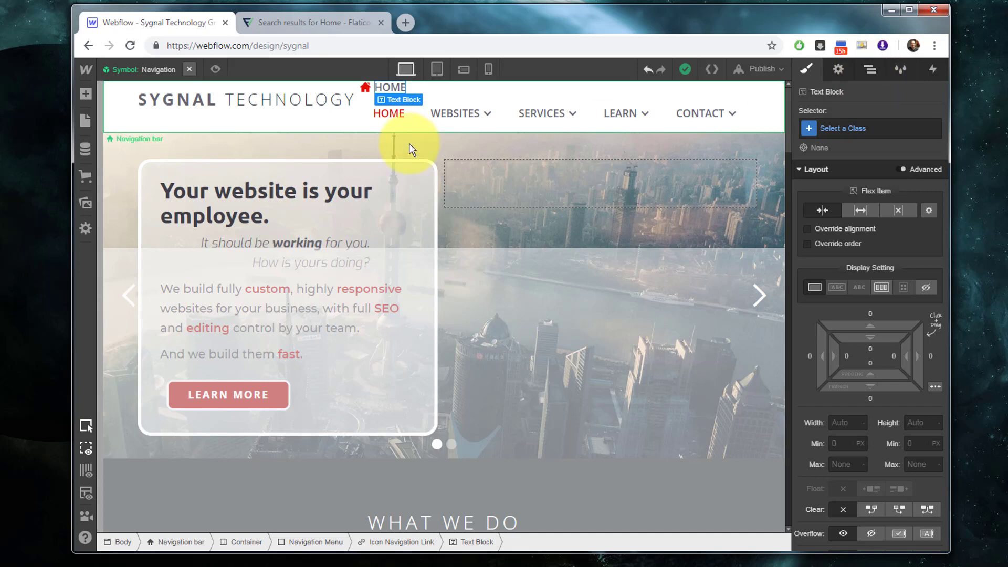
Link the Icon Navigation Link to the Home page and check it against the other menu items
left_click(870, 72)
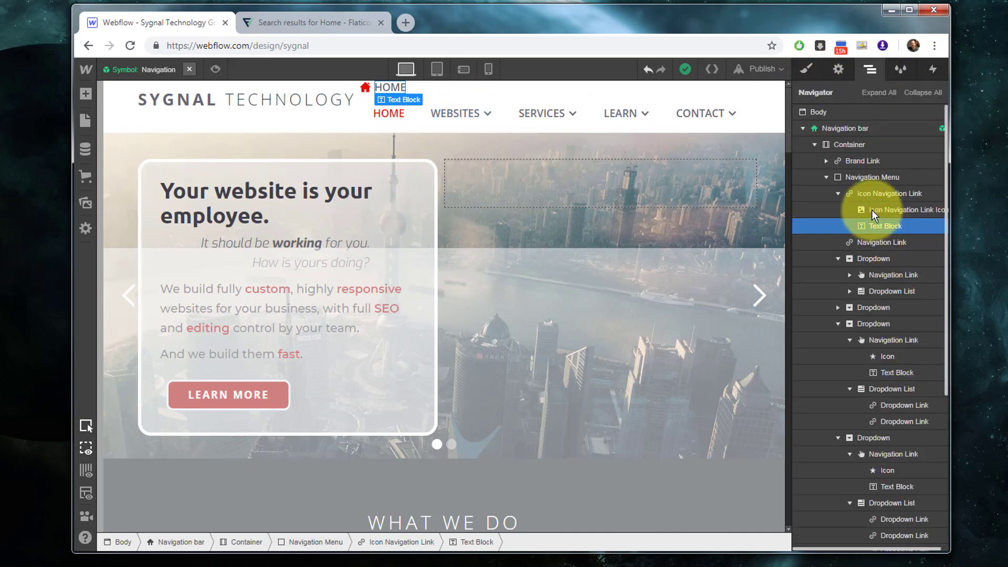
left_click(876, 195)
left_click(840, 71)
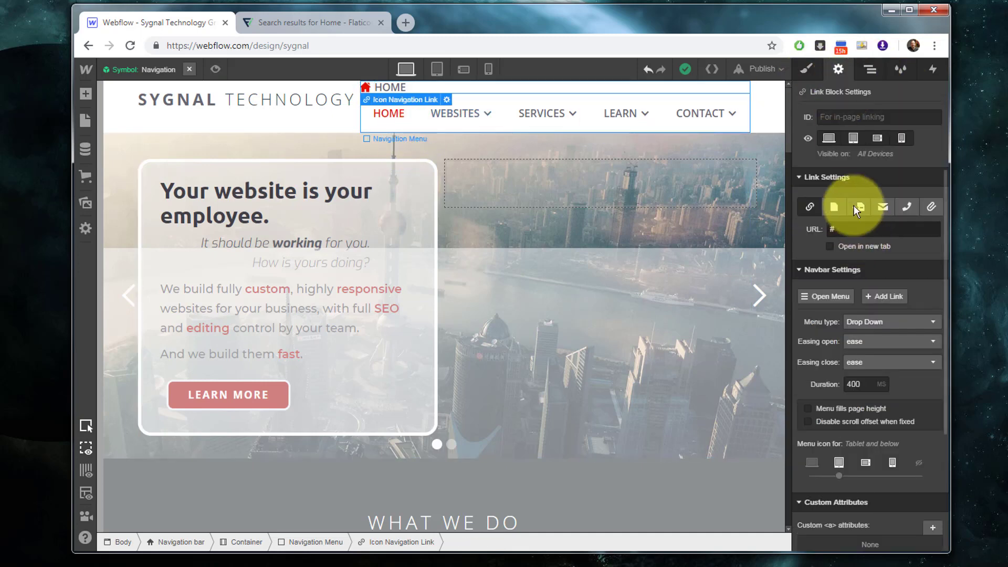
left_click(855, 230)
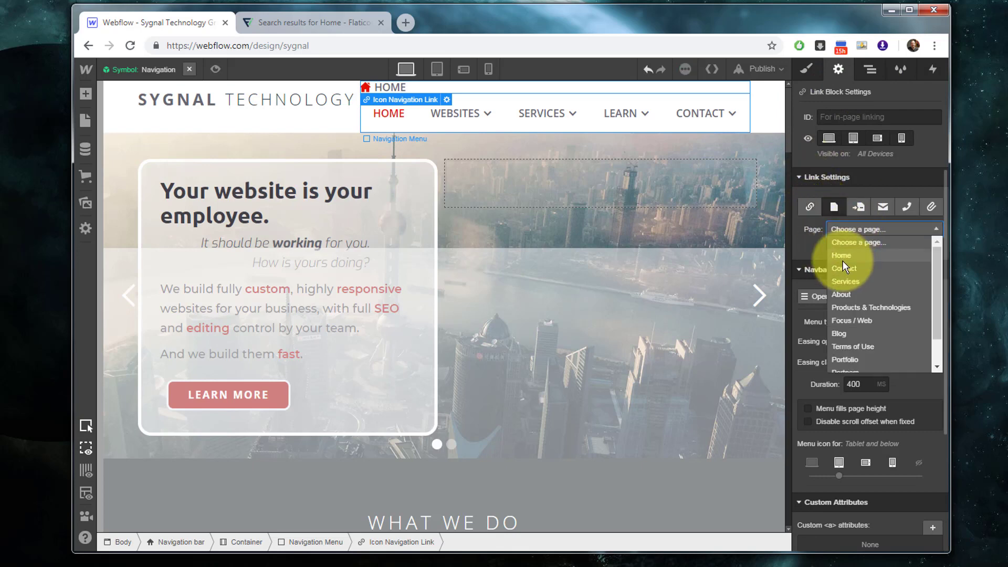
left_click(835, 331)
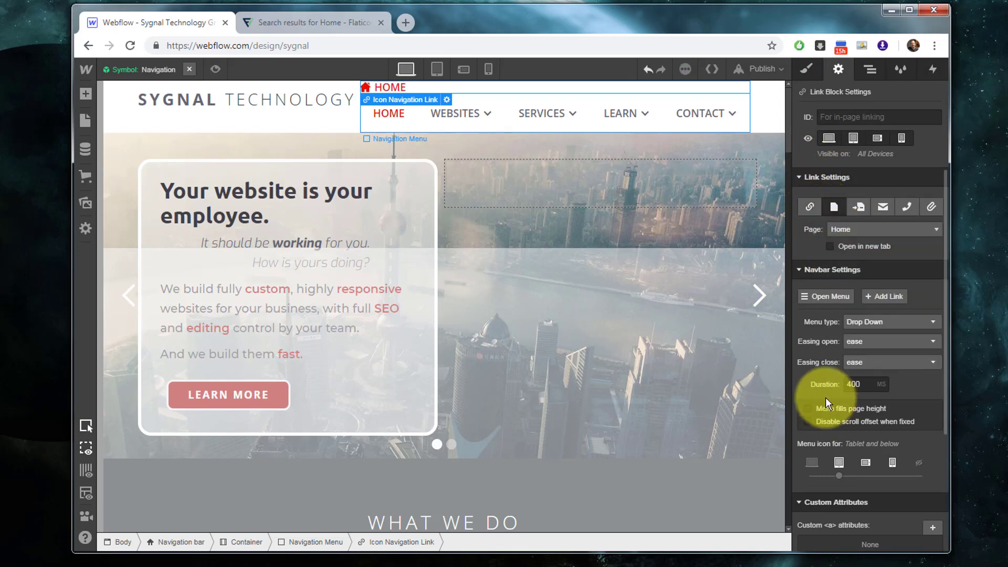
left_click(392, 90)
left_click(456, 113)
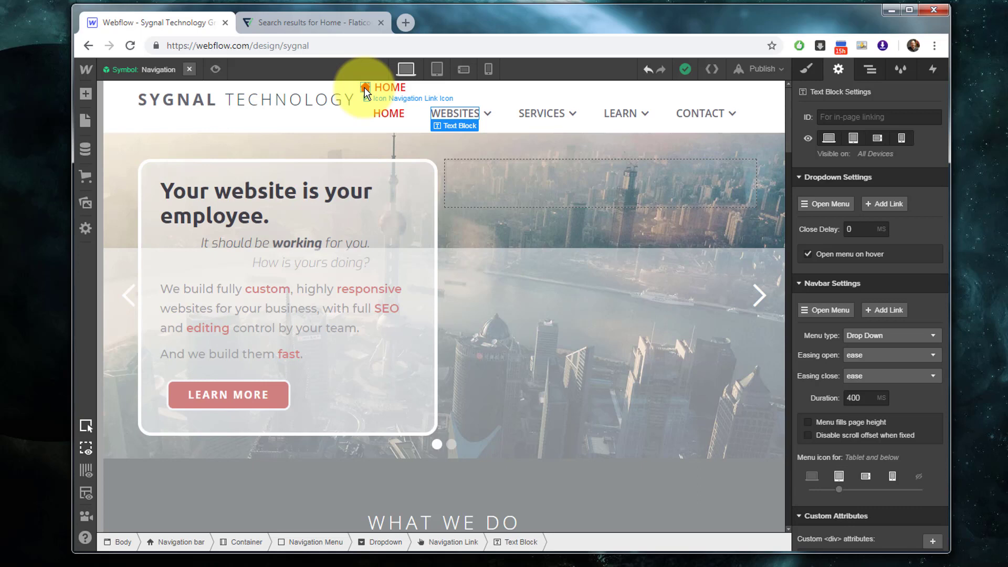
Inspect the old plain-text HOME nav link's styles, then delete it
left_click(390, 124)
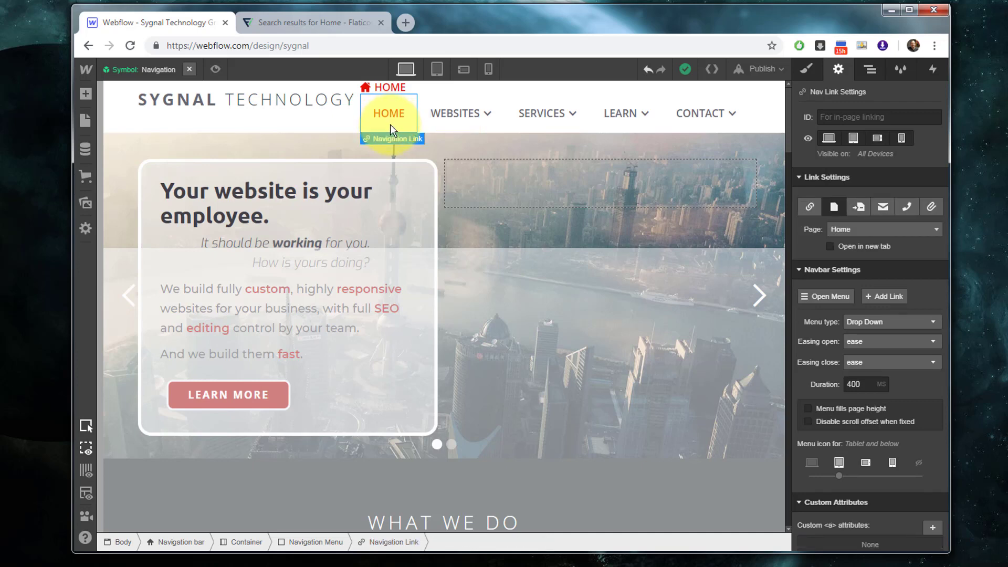
left_click(807, 69)
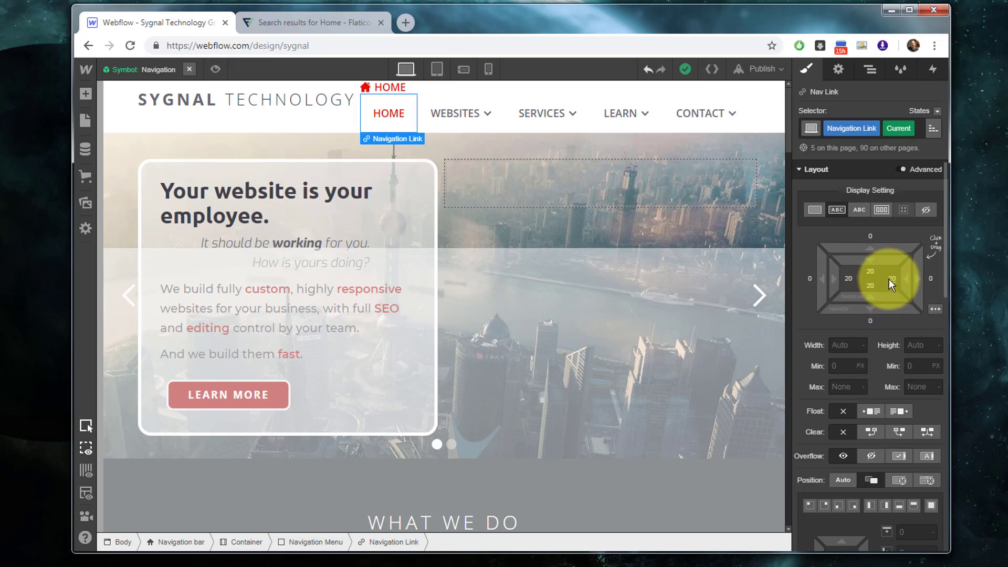
scroll(892, 344, "down", 10)
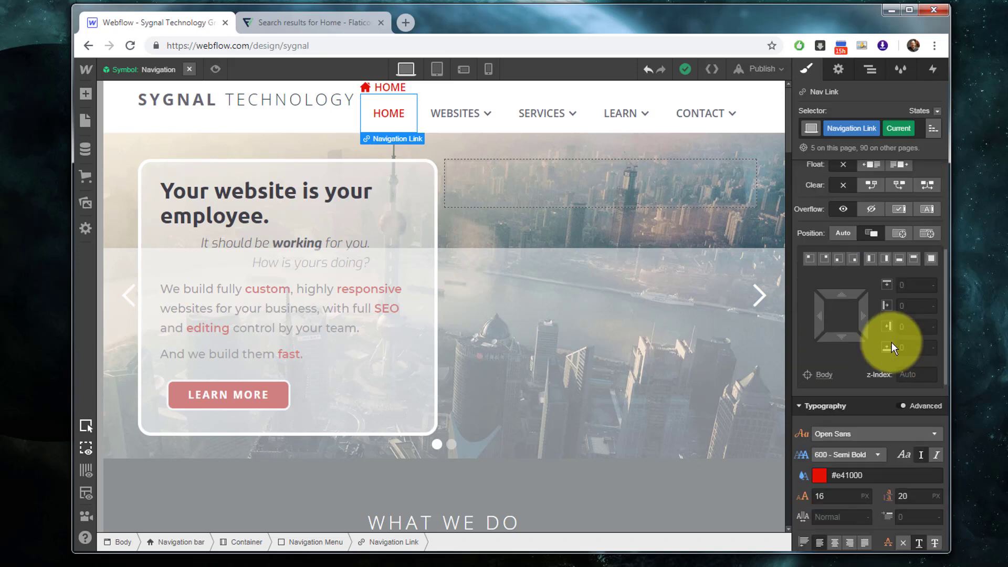
scroll(889, 336, "down", 5)
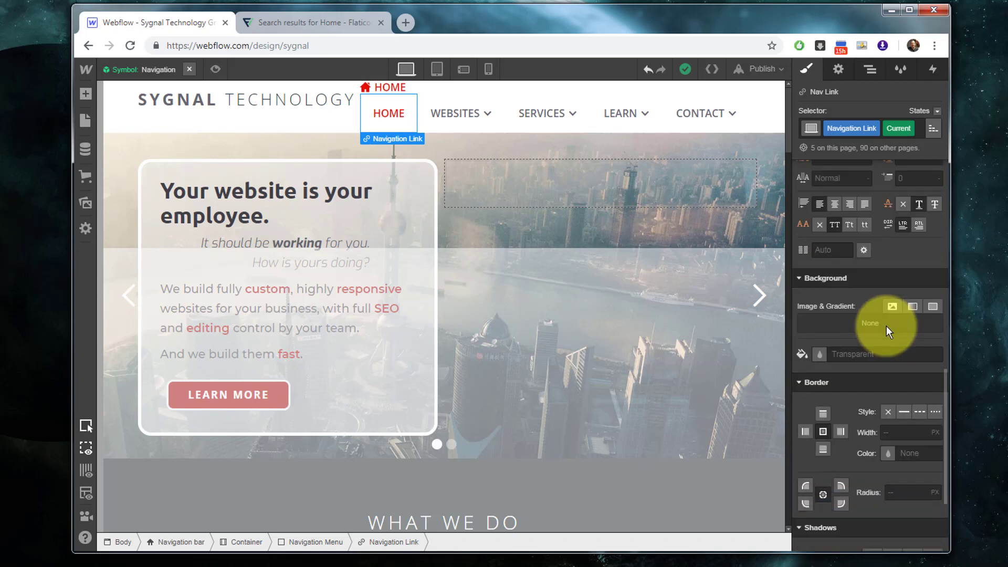
scroll(886, 327, "up", 8)
scroll(885, 328, "up", 5)
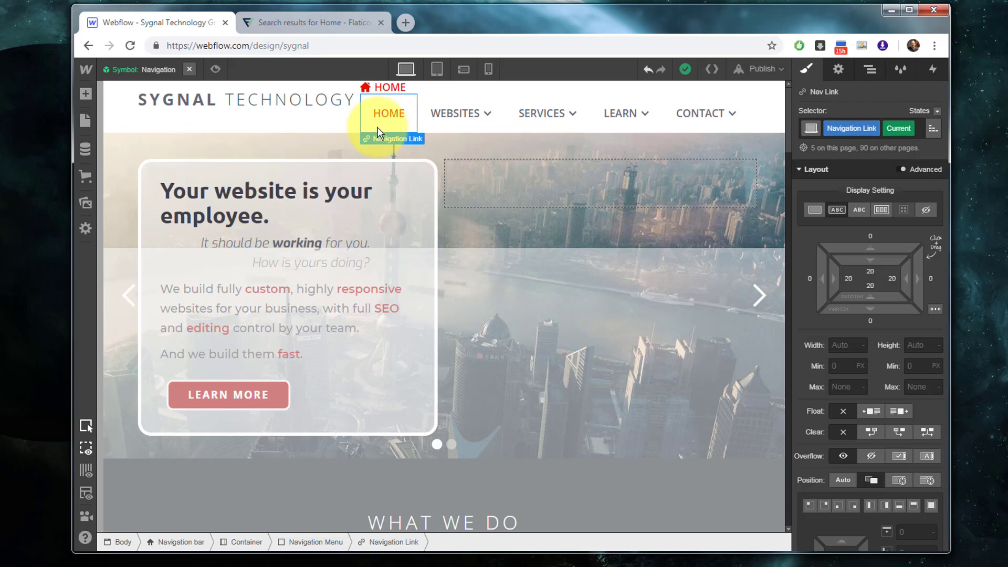
key("Delete")
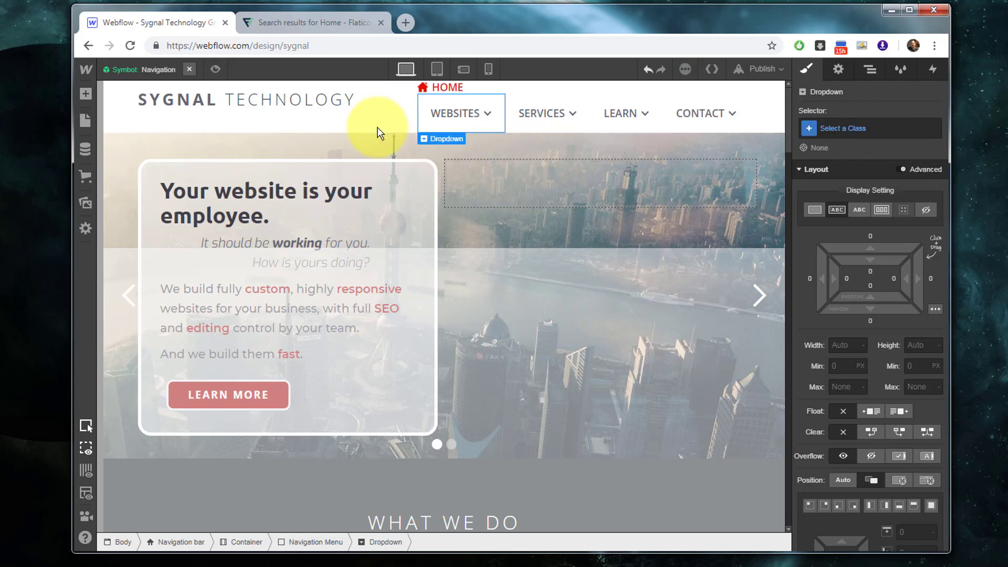
Set 20 px padding on all sides for the base Icon Navigation Link class
left_click(476, 85)
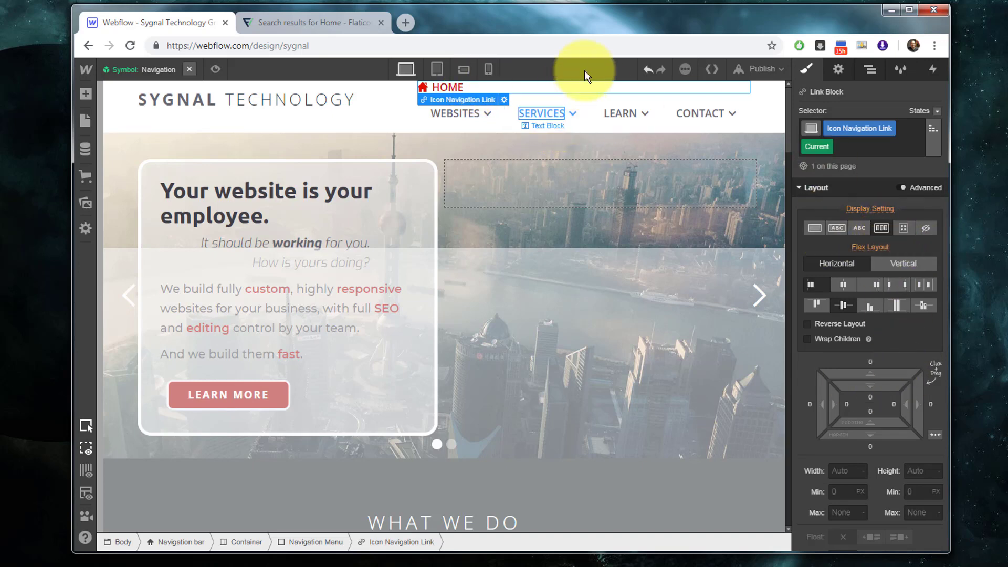
left_click(872, 70)
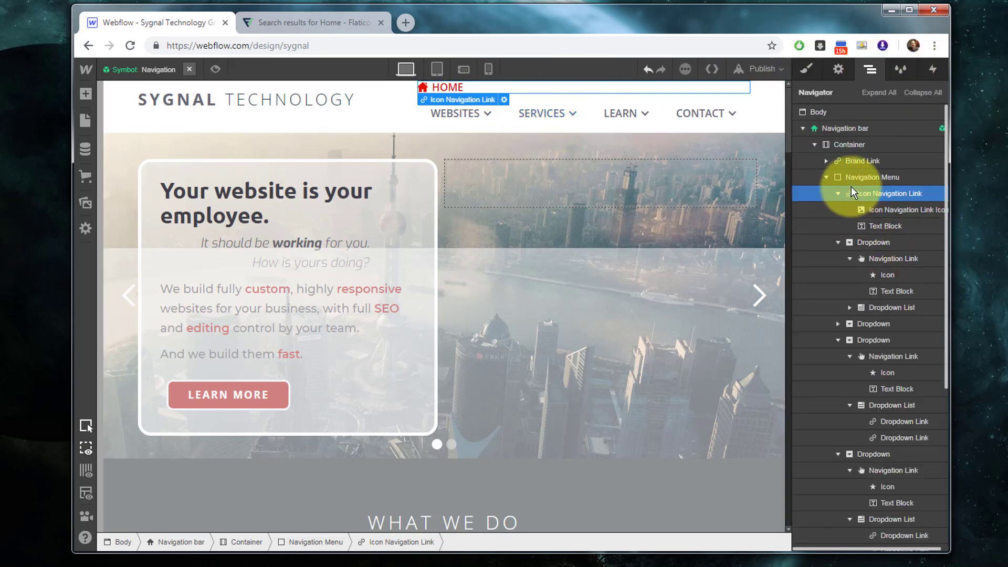
left_click(807, 69)
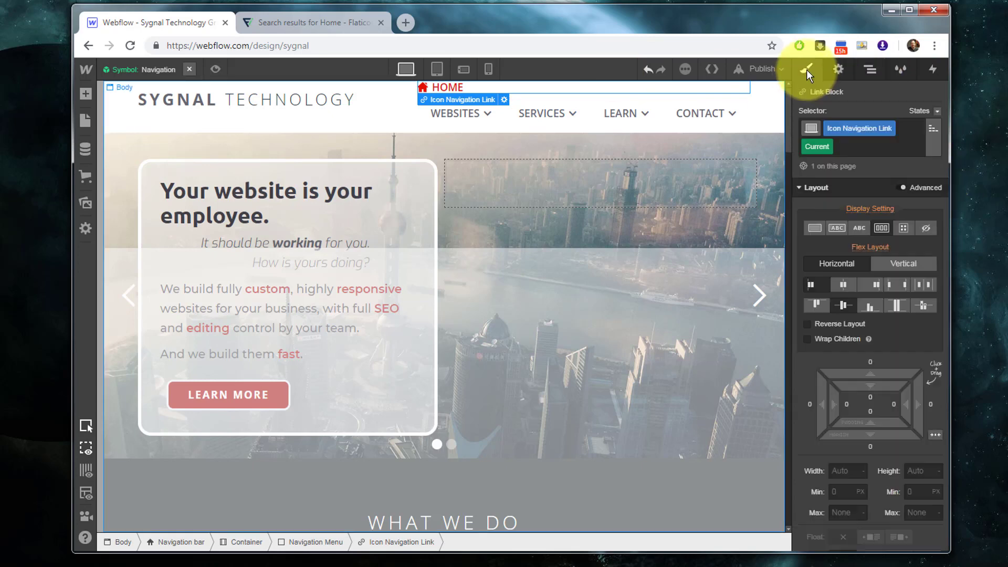
left_click(934, 132)
left_click(851, 215)
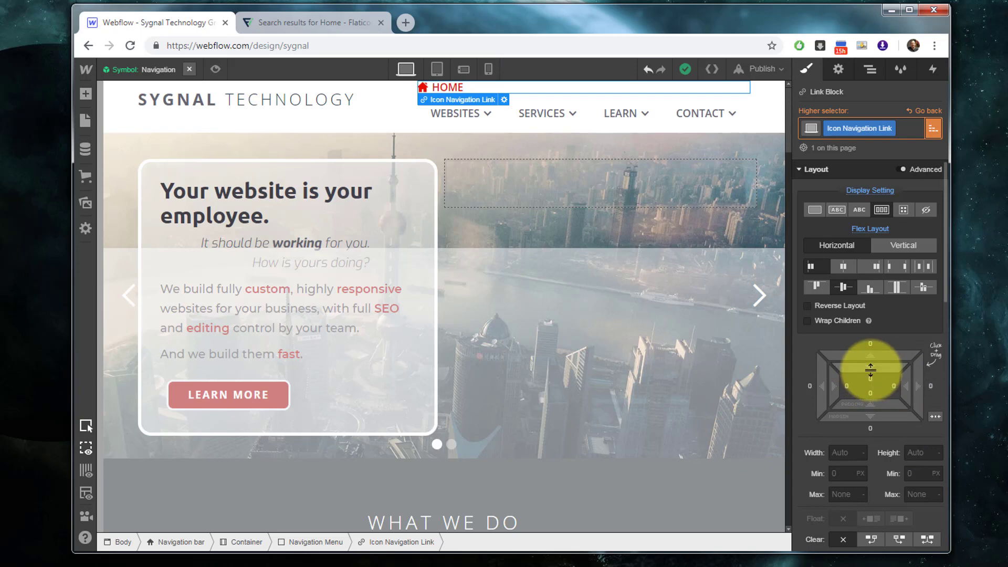
left_click_drag(871, 370, 873, 409)
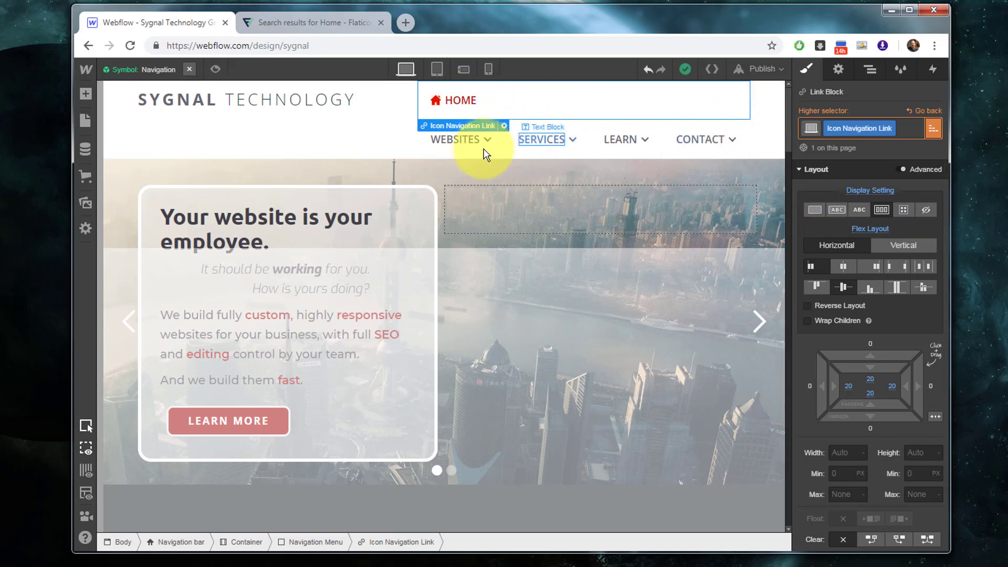
Compare with the WEBSITES link's padding, then set the Navigation Menu's display to Flex
left_click(465, 153)
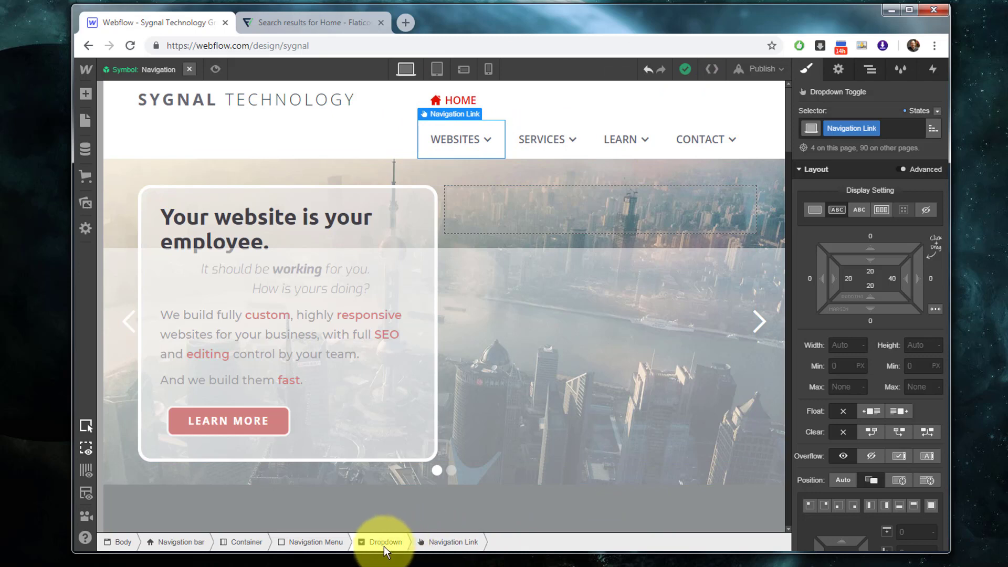
left_click(330, 544)
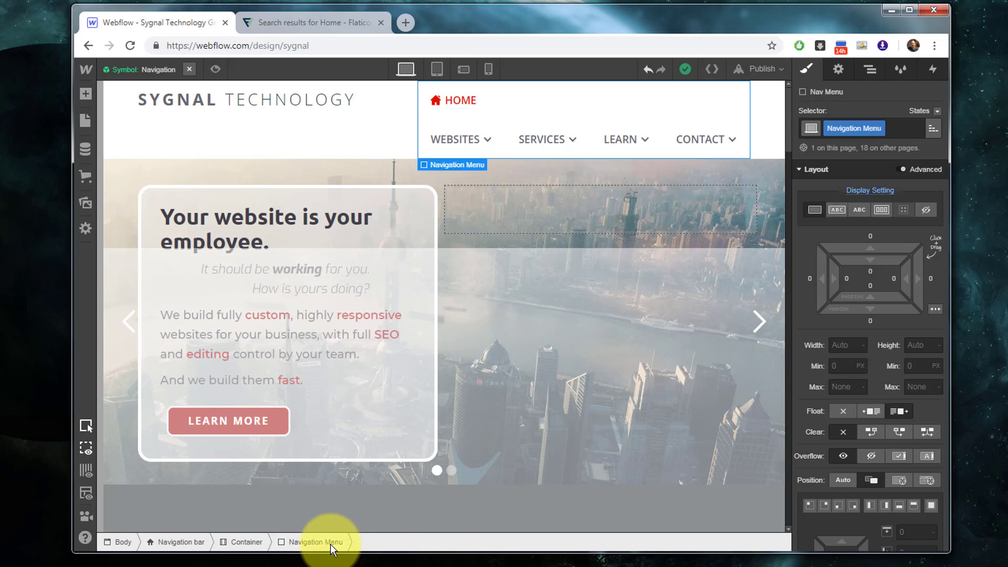
left_click(882, 209)
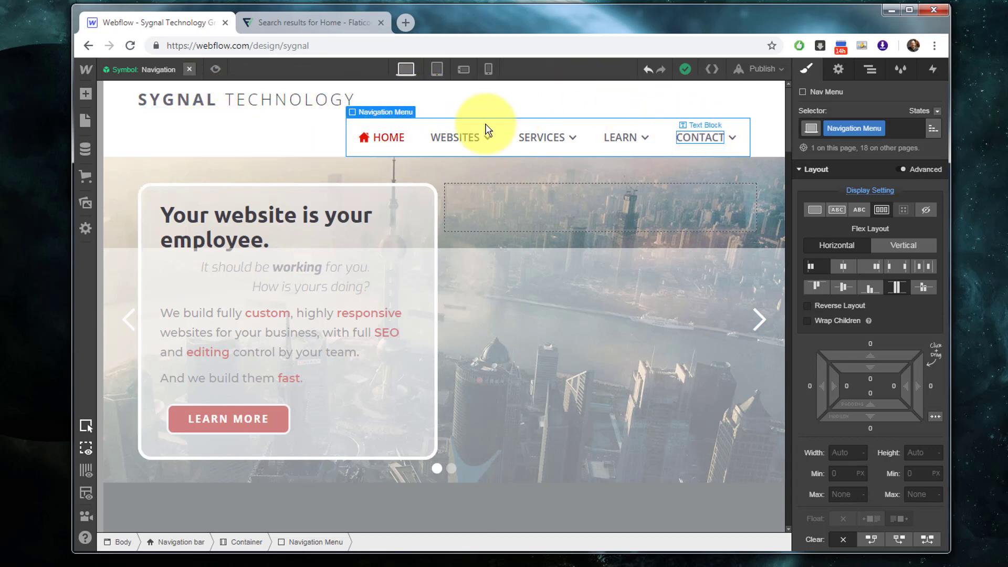
left_click(314, 143)
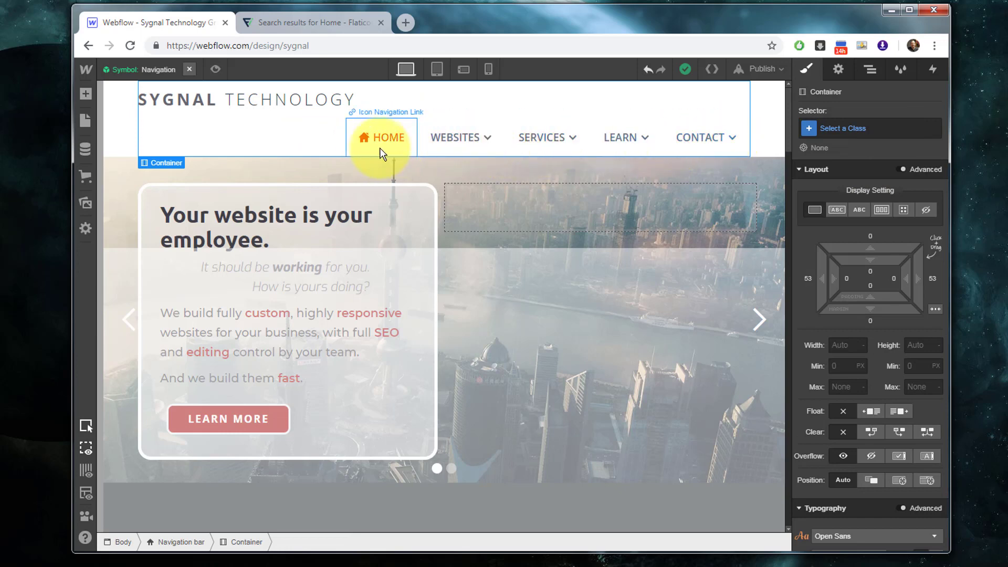
Close the Navigation symbol and preview the dropdowns, the How we build websites link, and HOME
left_click(189, 69)
left_click(163, 69)
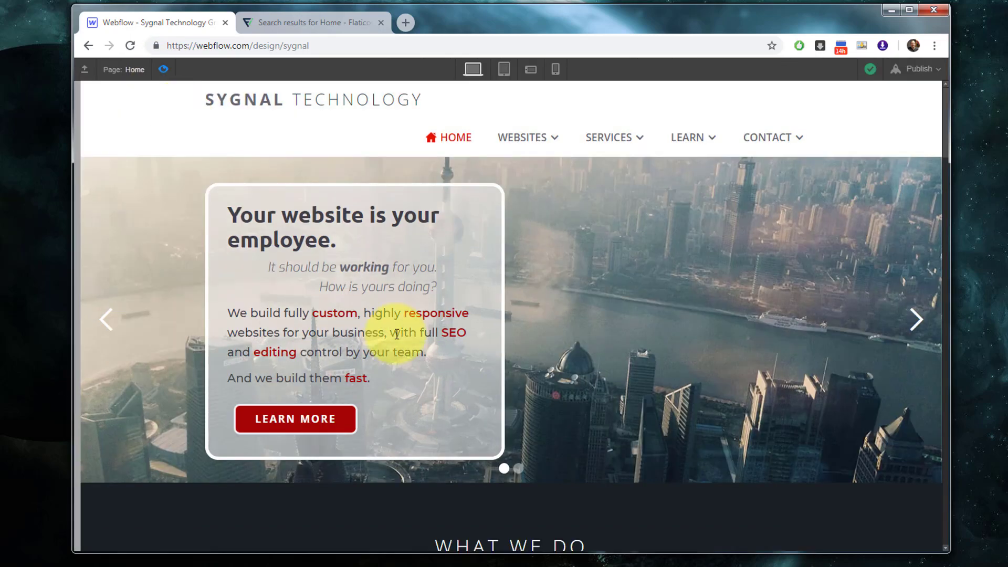
mouse_move(628, 146)
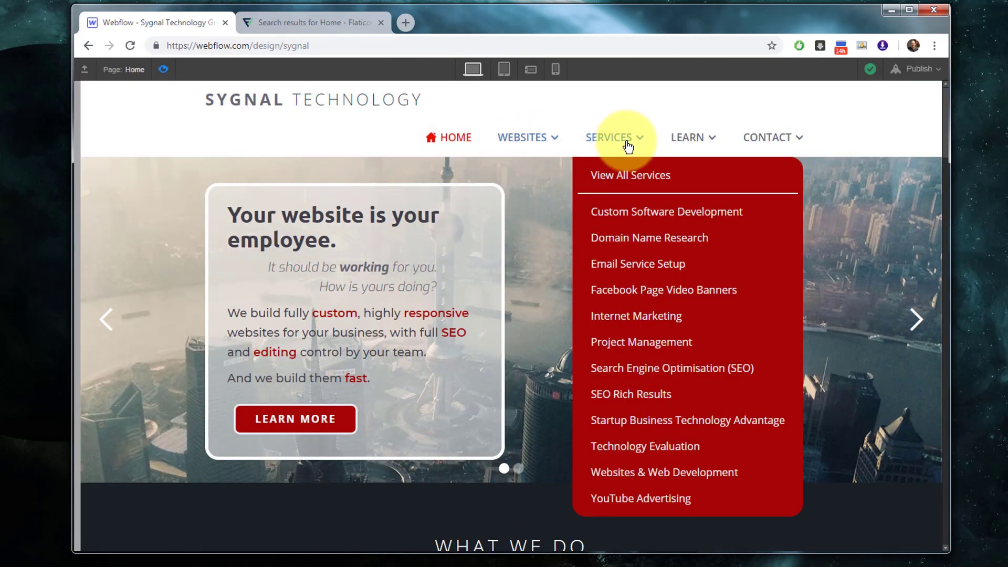
mouse_move(516, 141)
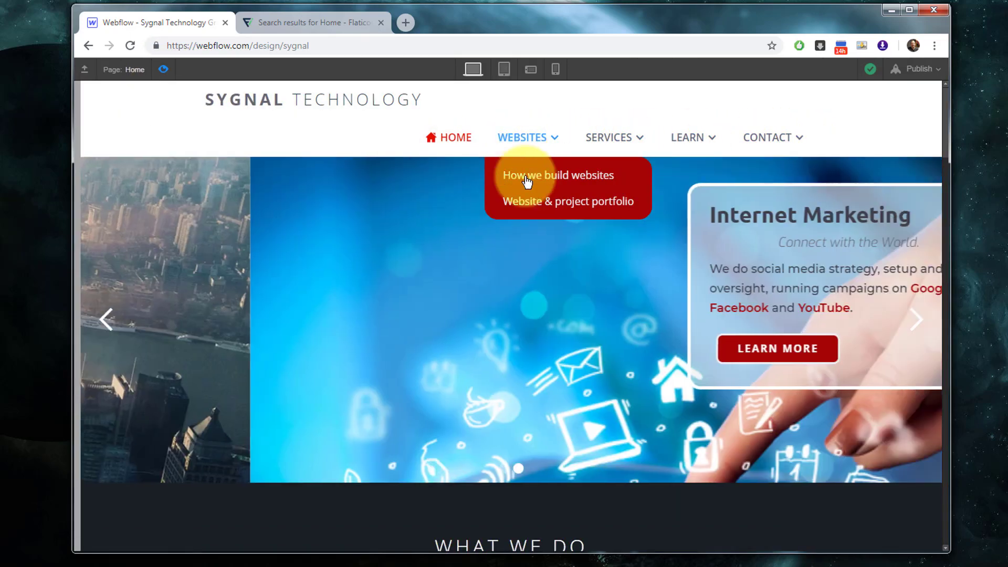
left_click(528, 188)
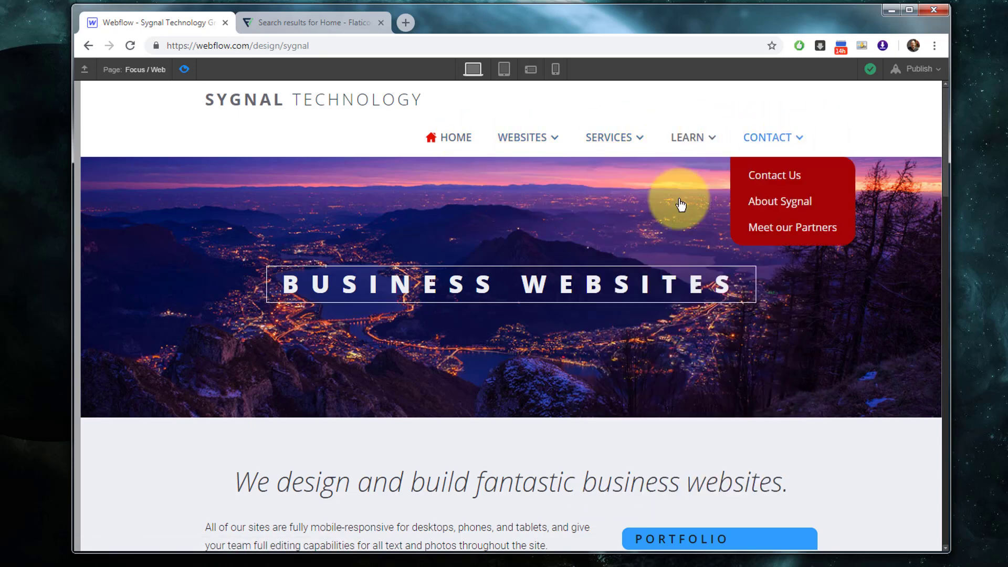
left_click(455, 140)
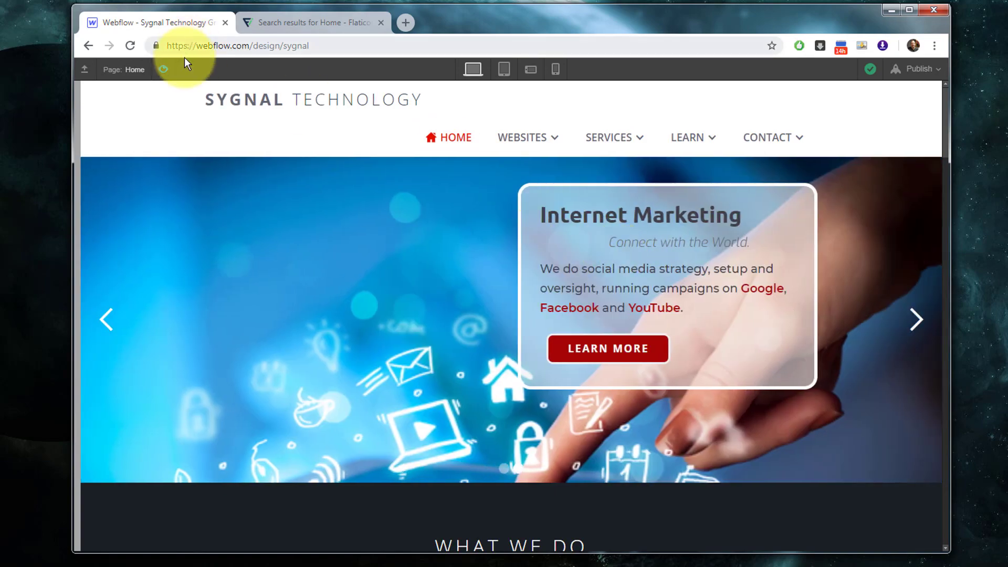
Preview the Tablet breakpoint, opening and closing the hamburger menu to check HOME's alignment
left_click(166, 68)
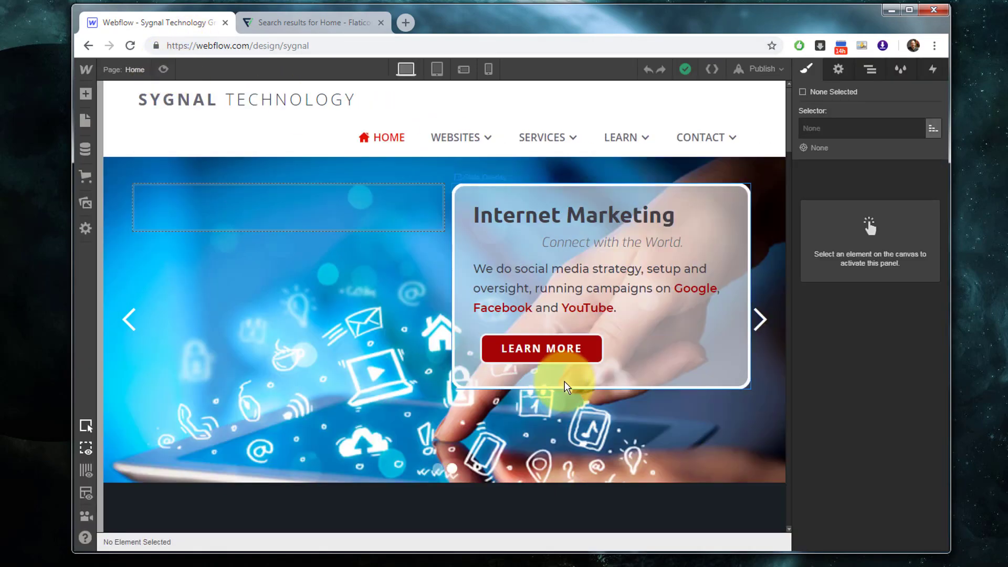
left_click(163, 70)
left_click(504, 69)
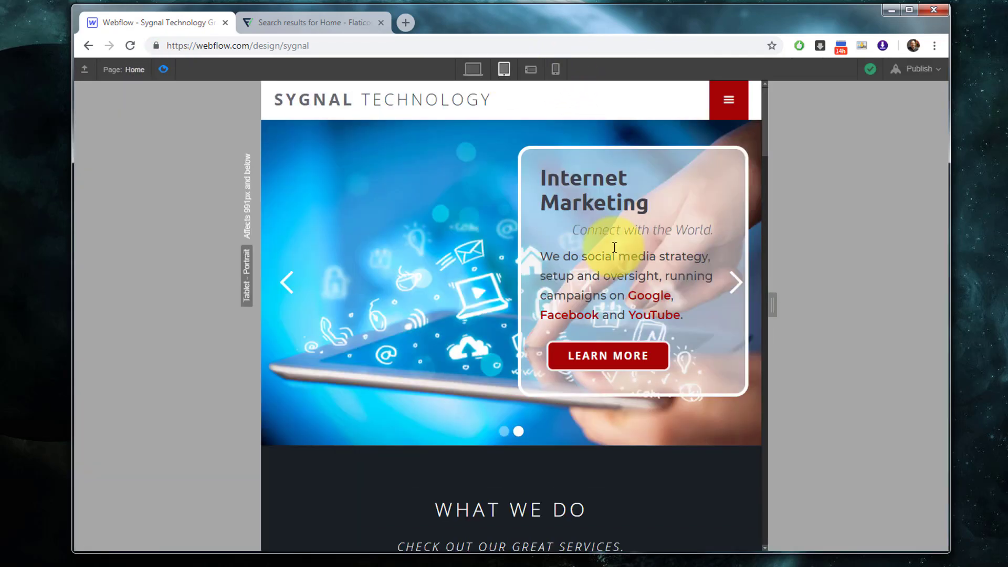
left_click(727, 100)
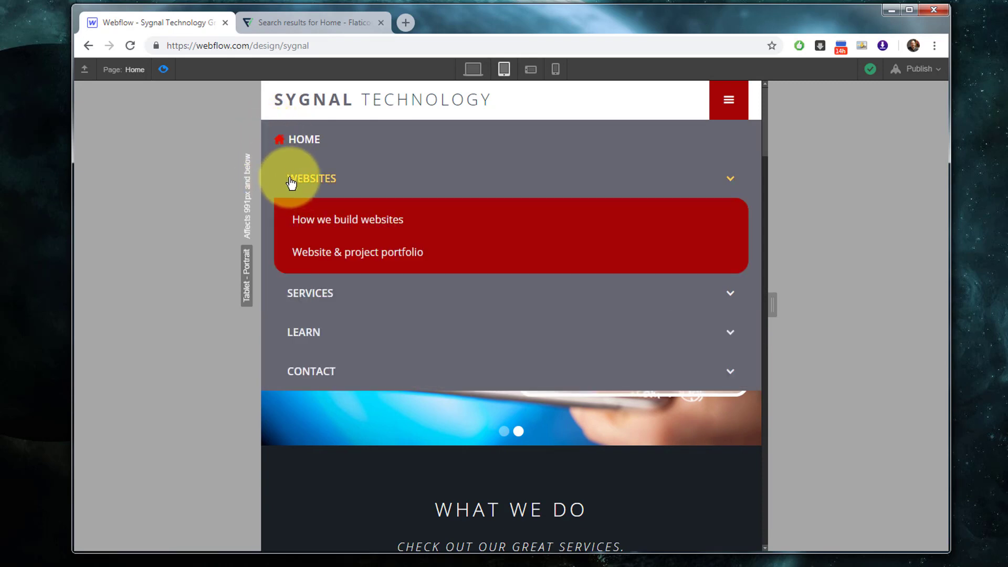
mouse_move(292, 175)
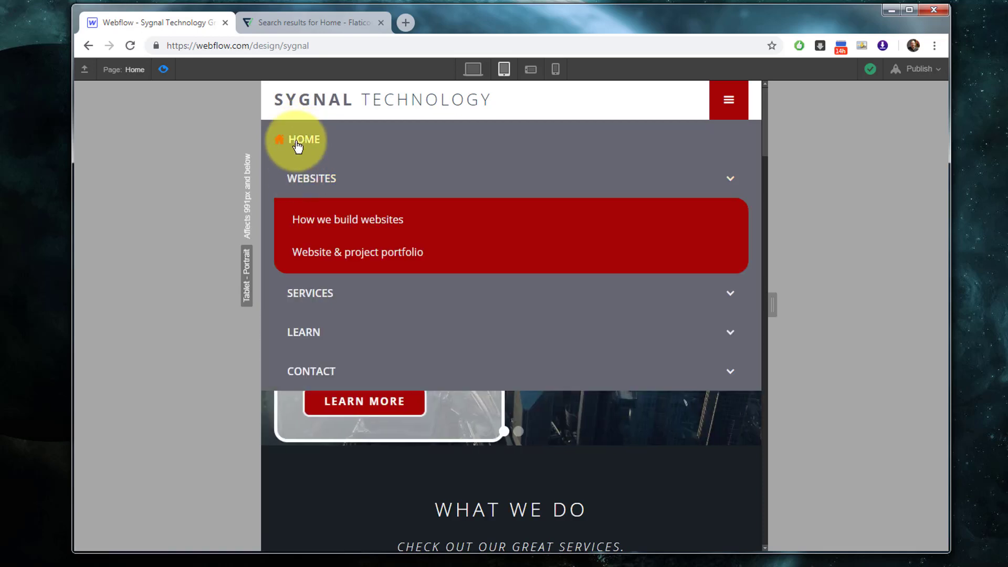
left_click(727, 100)
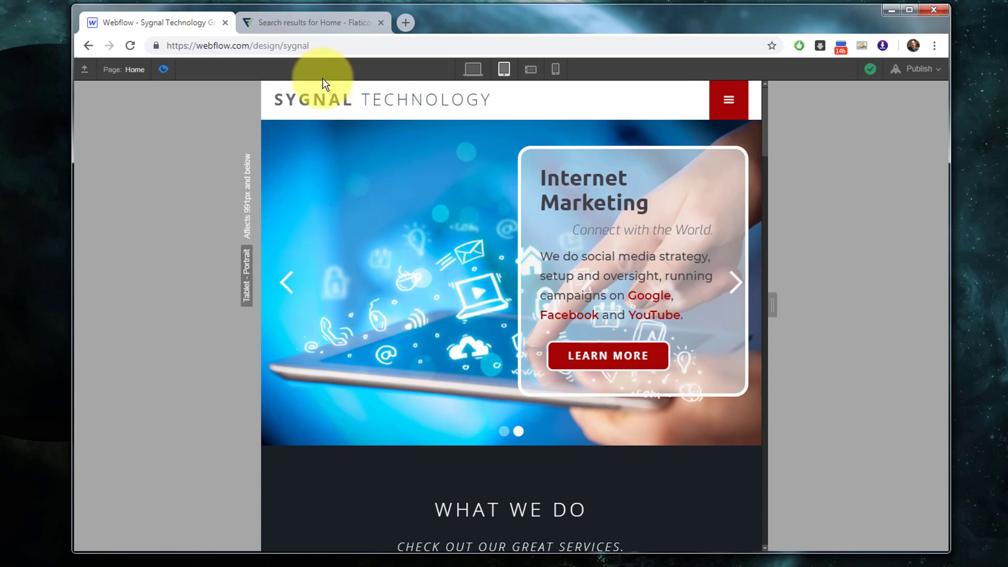
left_click(164, 69)
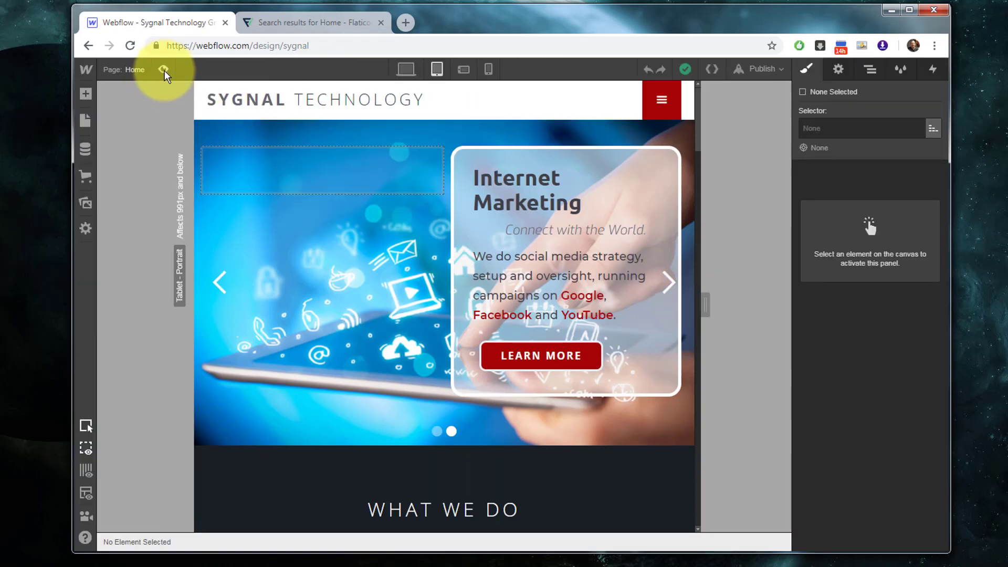
At desktop width, edit the Navigation symbol and switch off the HOME label's desktop visibility
left_click(405, 68)
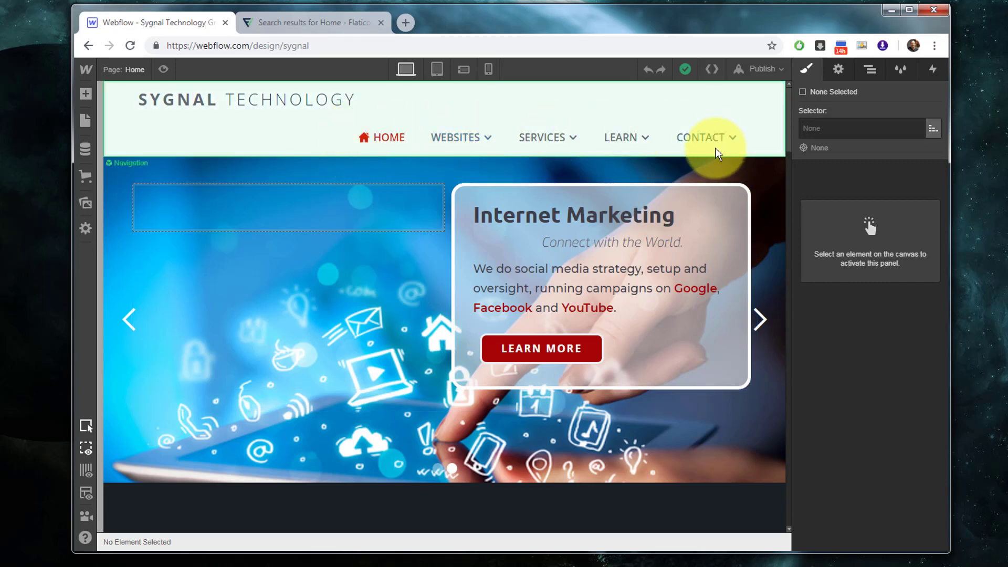
left_click(410, 109)
double_click(410, 109)
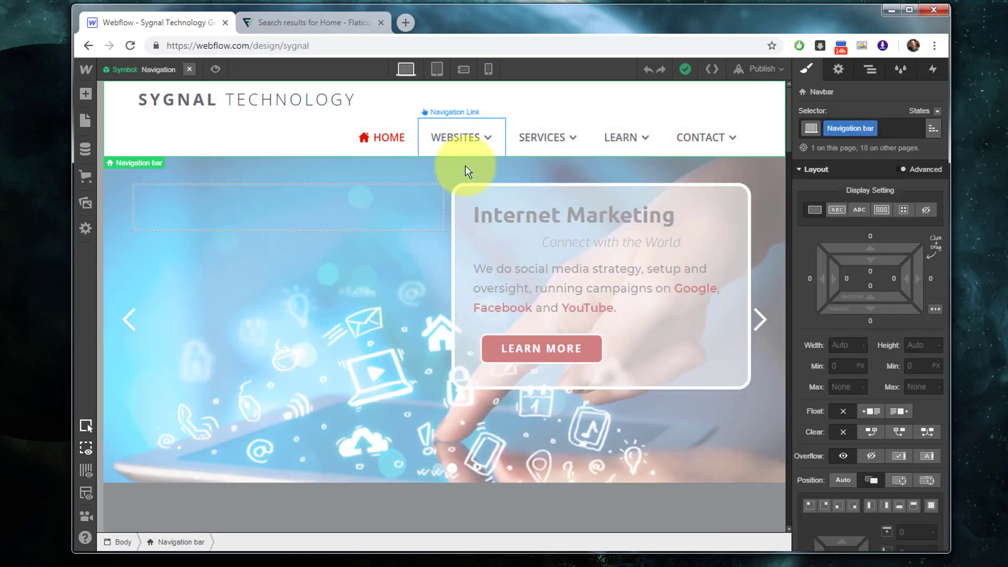
left_click(874, 71)
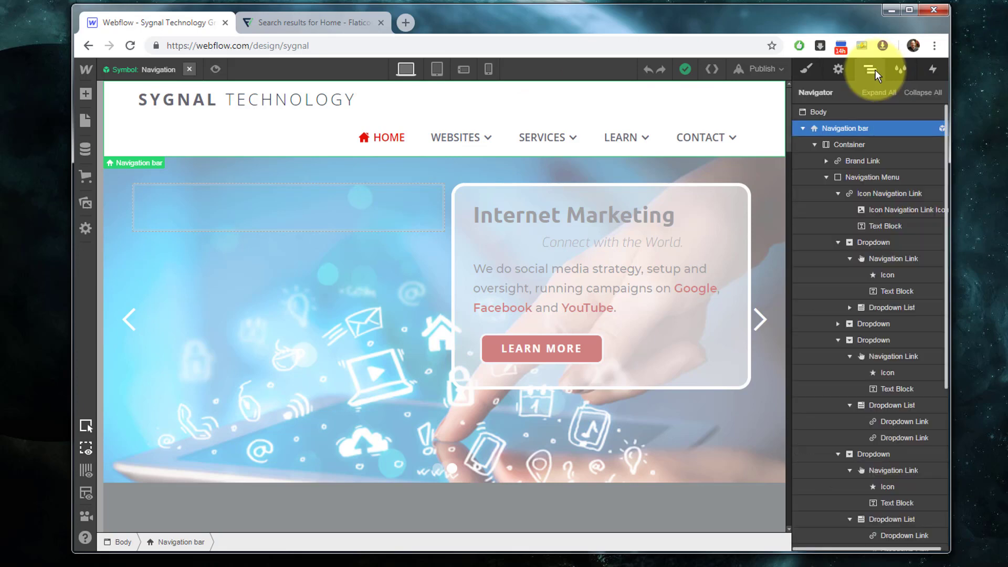
left_click(392, 139)
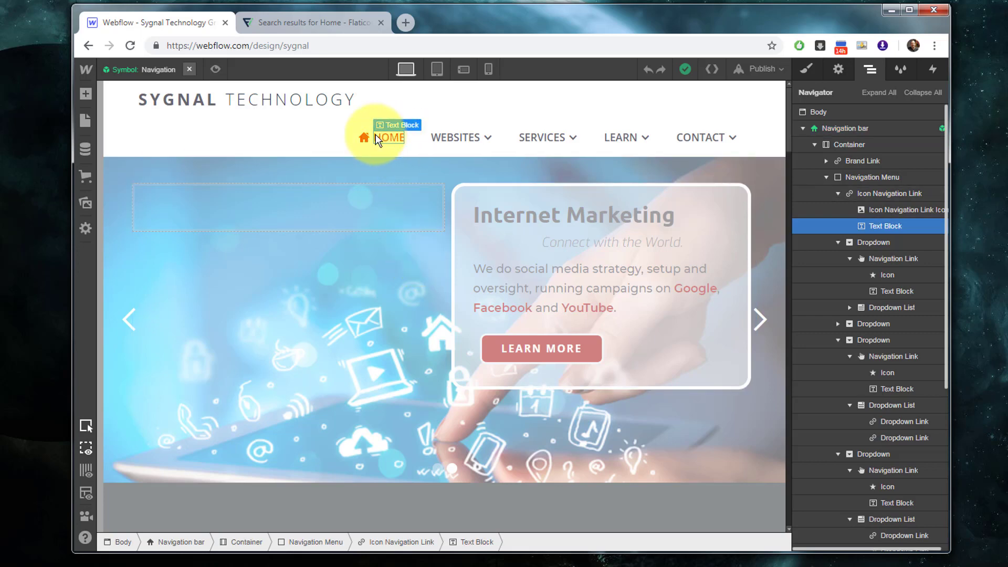
left_click(838, 72)
left_click(830, 138)
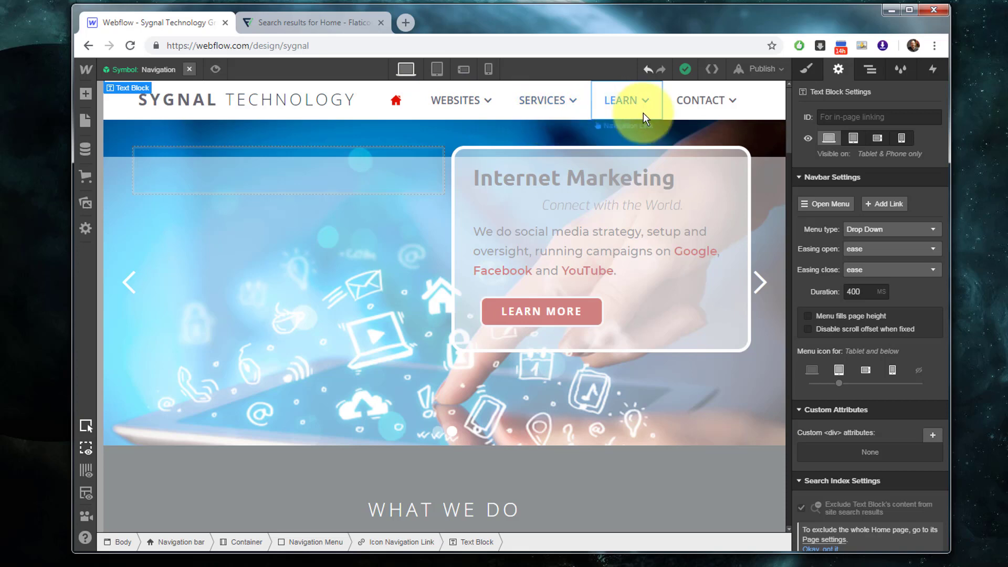
Remove the red home icon's 6 px right margin on desktop
left_click(398, 103)
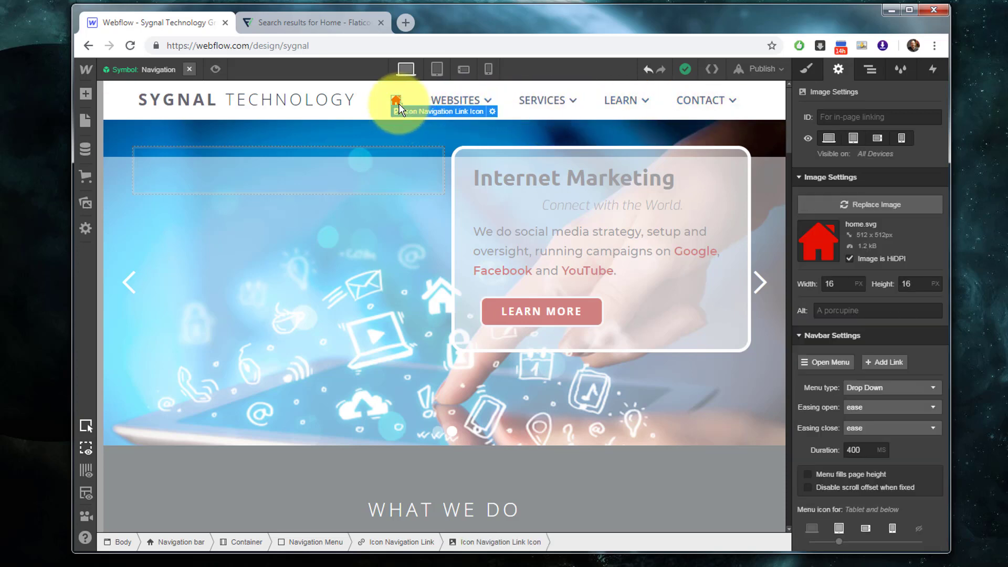
left_click(807, 69)
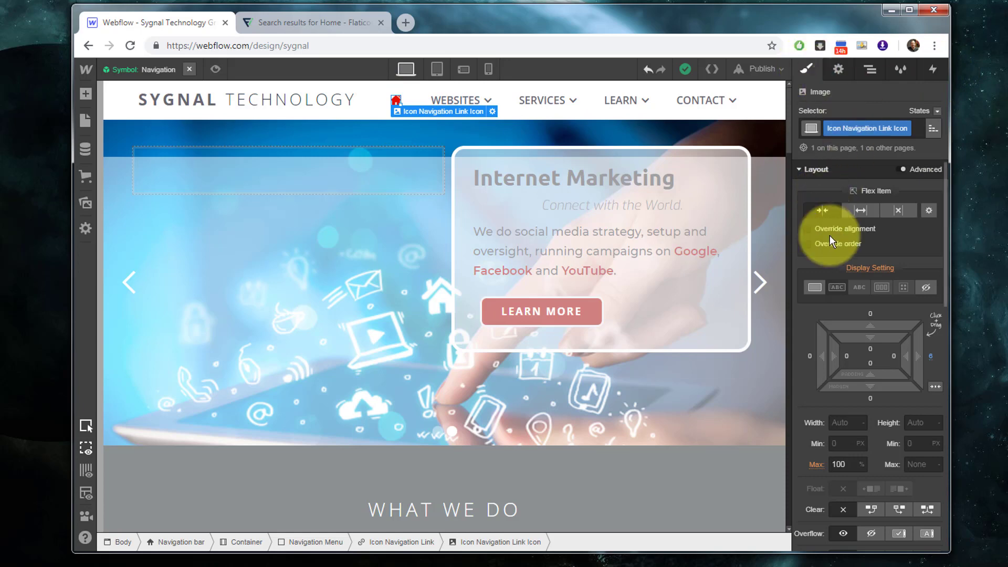
left_click(930, 355)
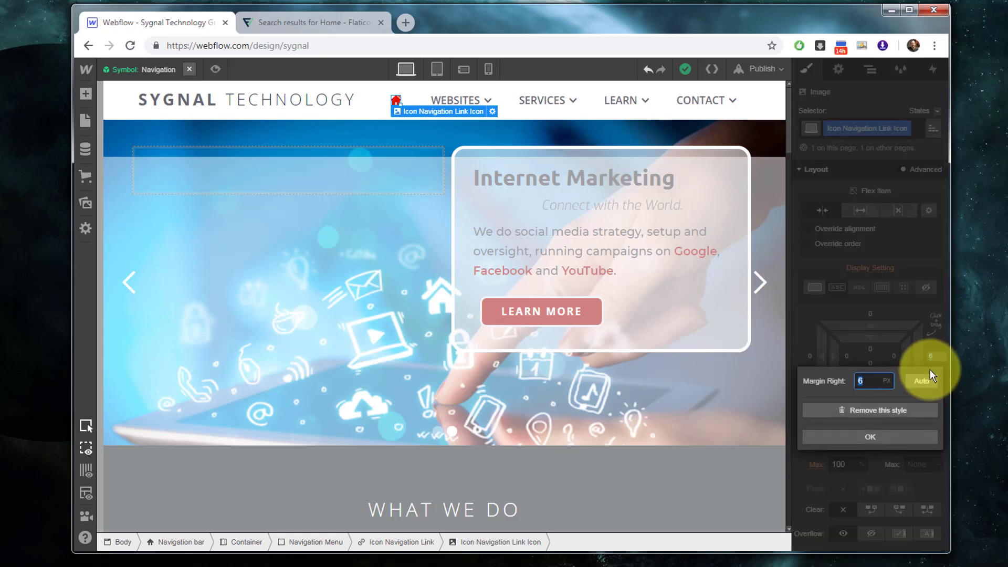
left_click(886, 413)
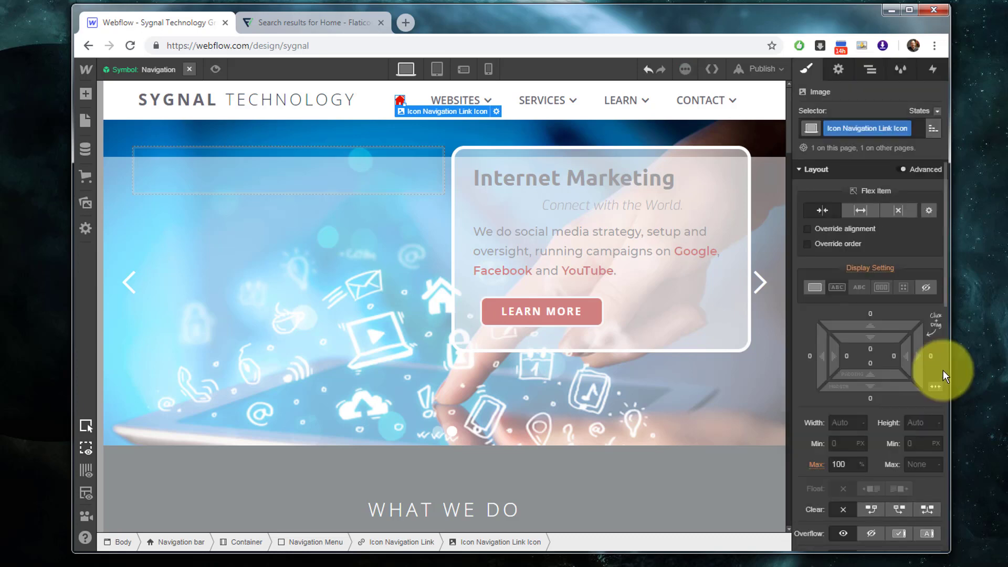
Give the home icon a 10 px right margin at tablet width, then return to desktop
left_click(437, 69)
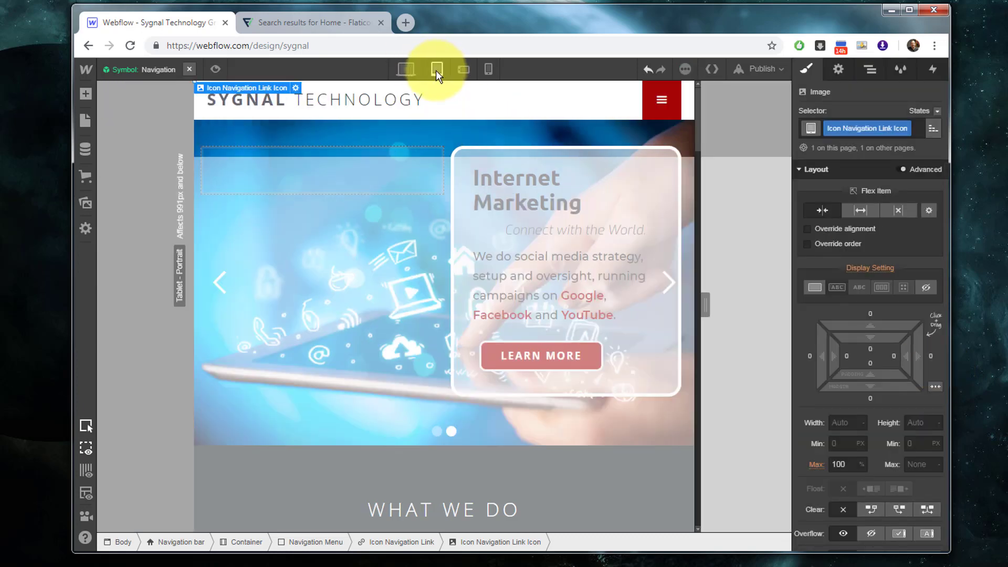
left_click(930, 356)
type("1")
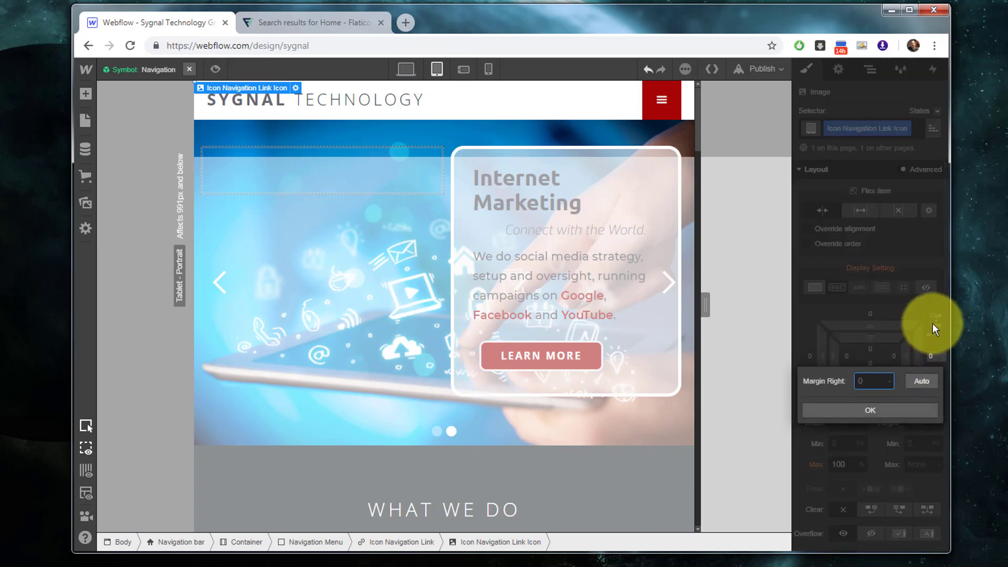
type("0")
key("Return")
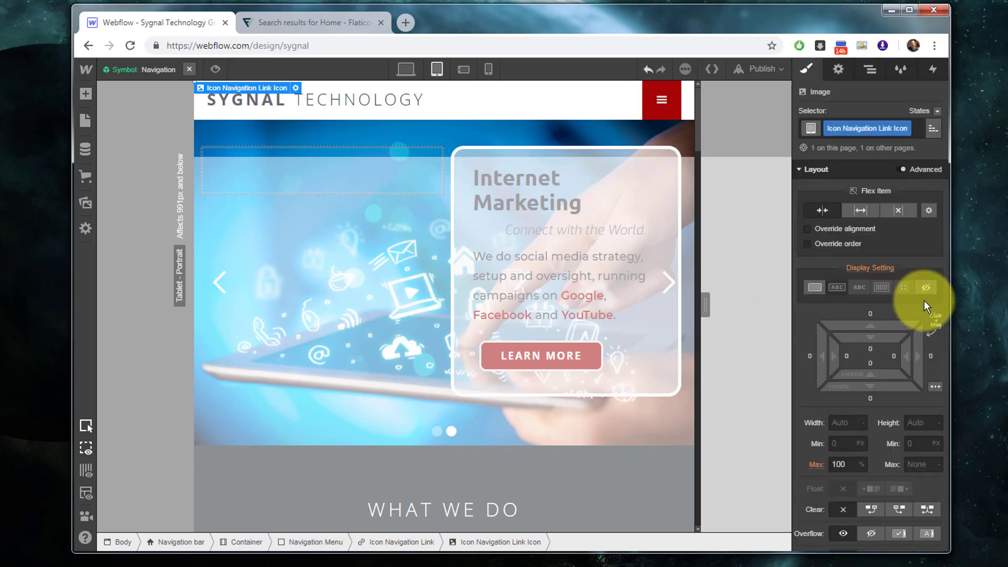
left_click(405, 70)
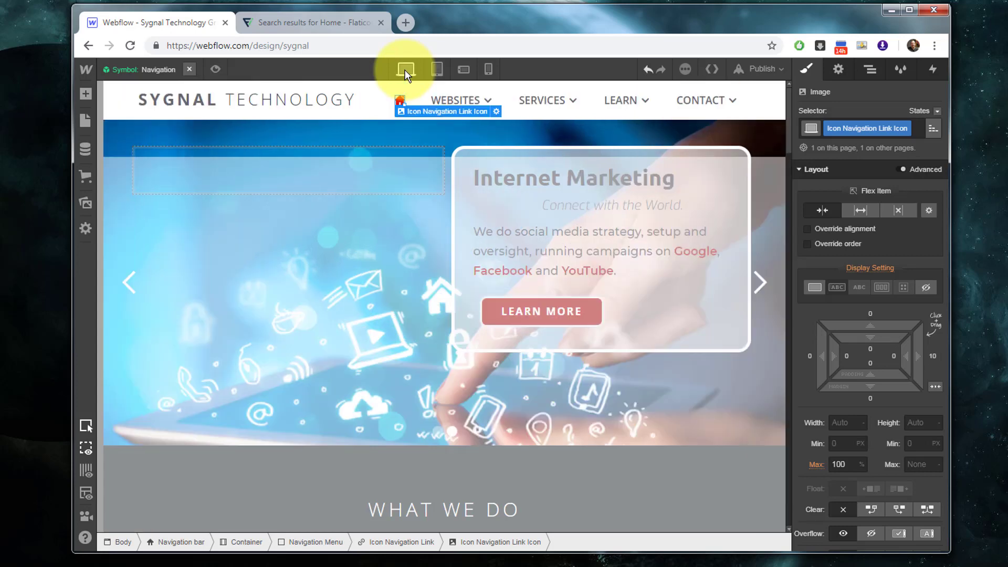
Leave the Navigation symbol and preview the site, testing the home icon link
left_click(401, 286)
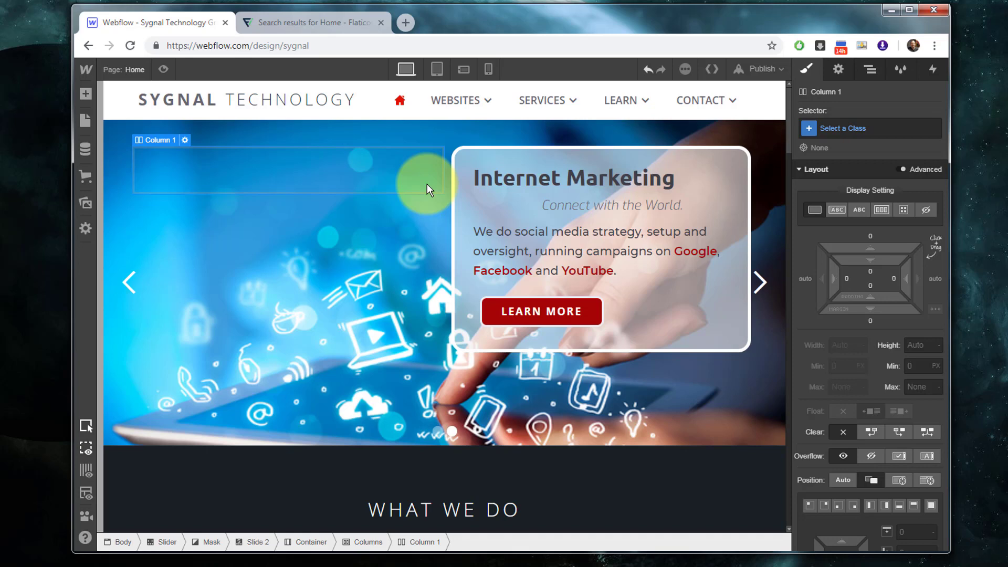
left_click(163, 69)
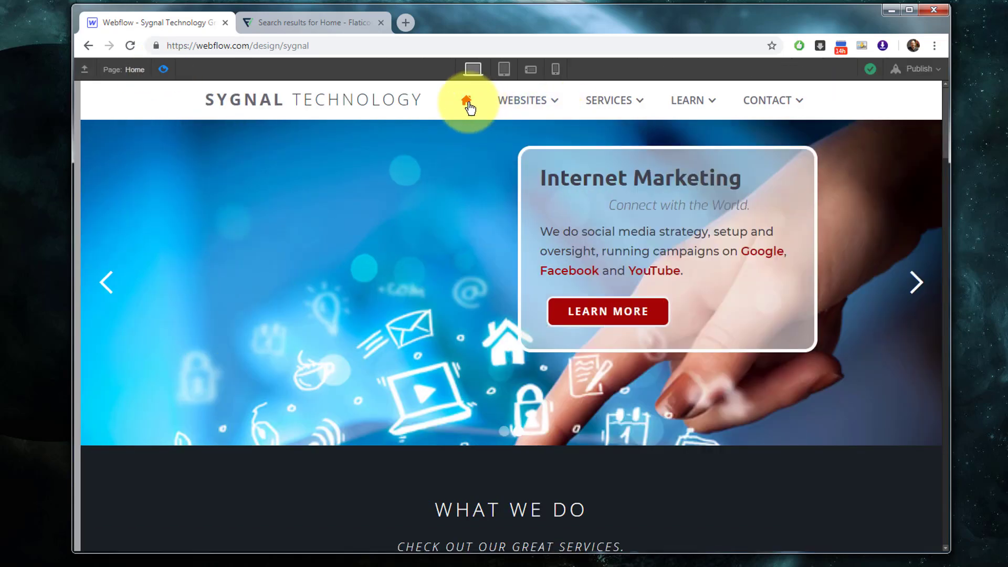
mouse_move(530, 107)
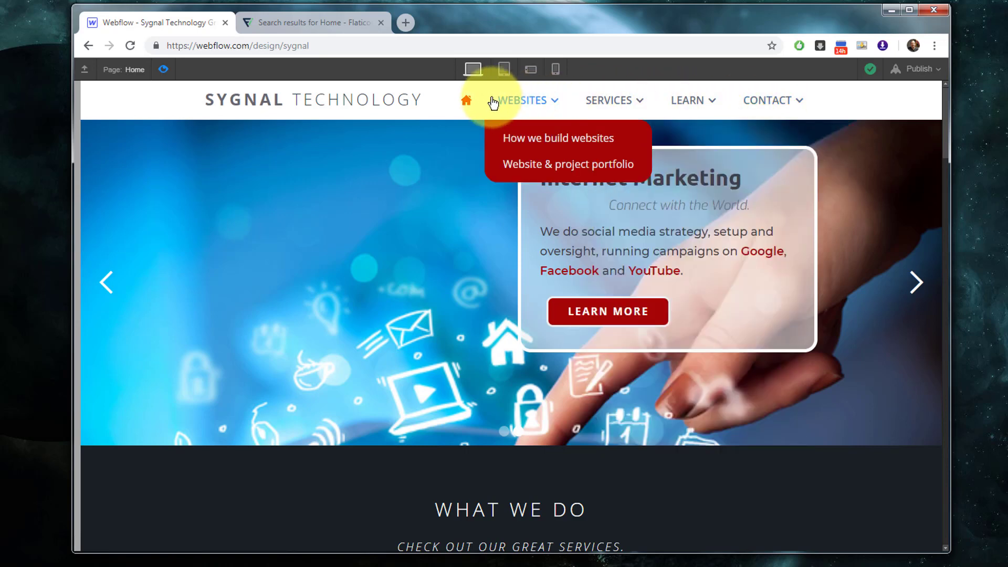
left_click(466, 105)
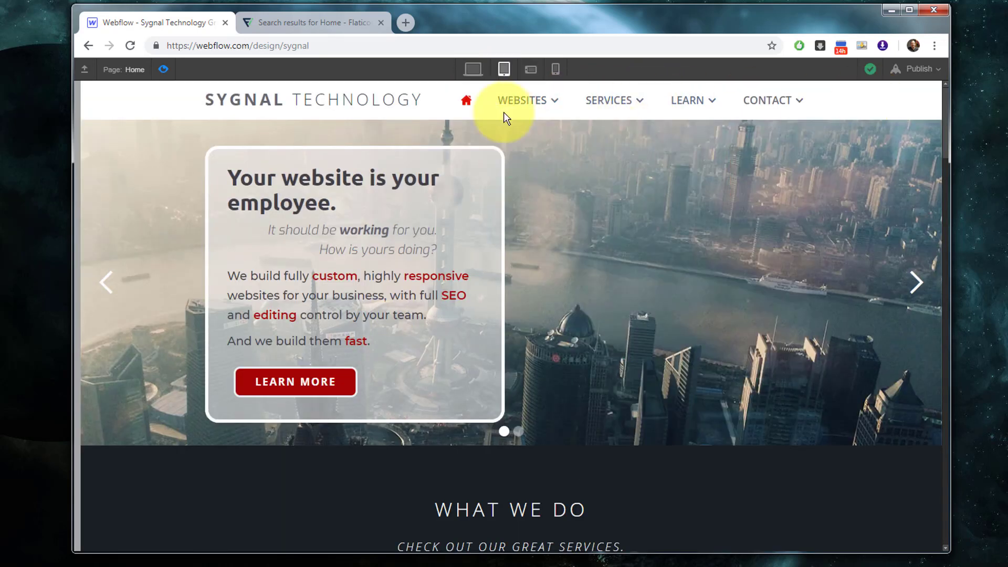
Switch the preview to tablet width and expand the collapsed mobile menu
left_click(503, 69)
left_click(726, 101)
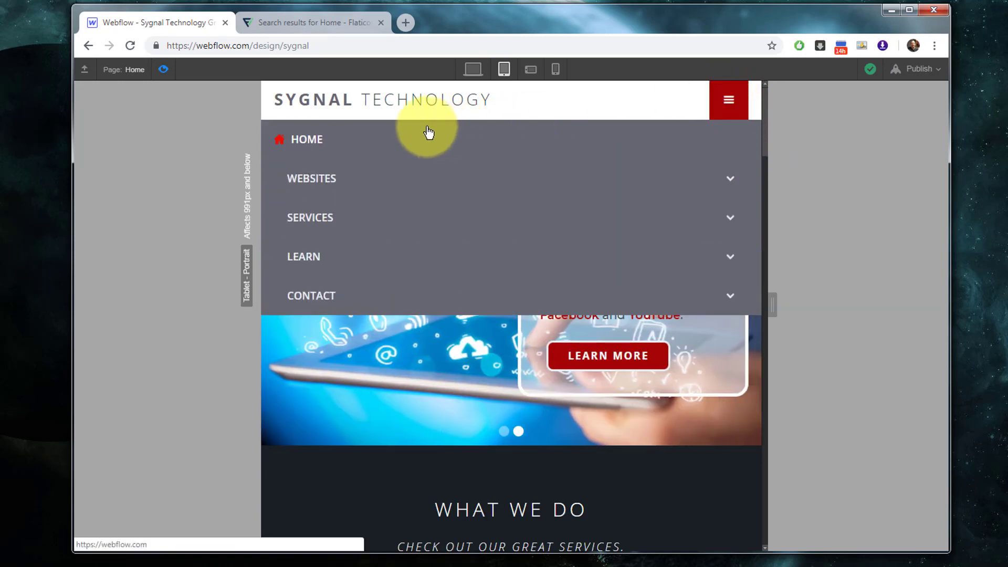
mouse_move(301, 178)
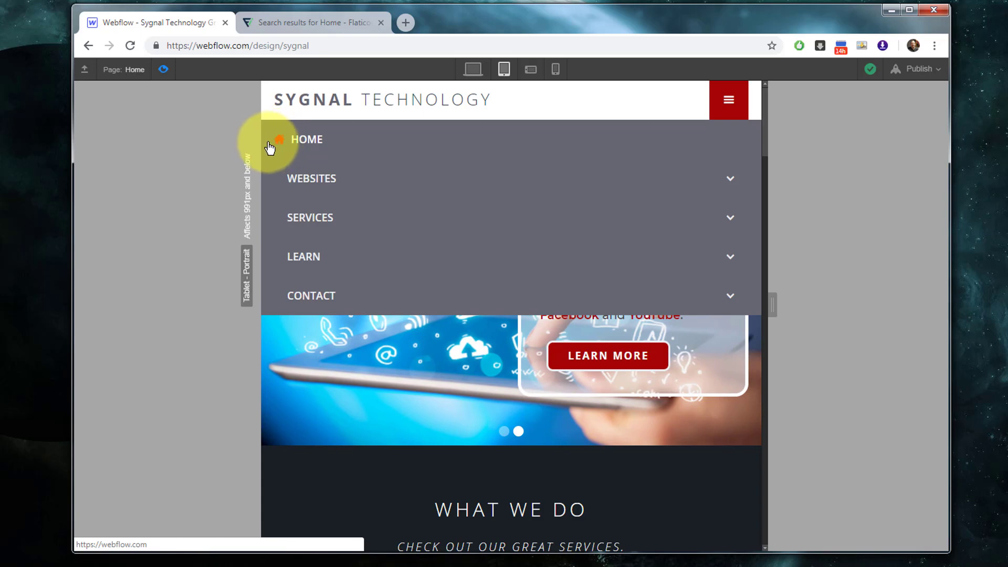
mouse_move(300, 160)
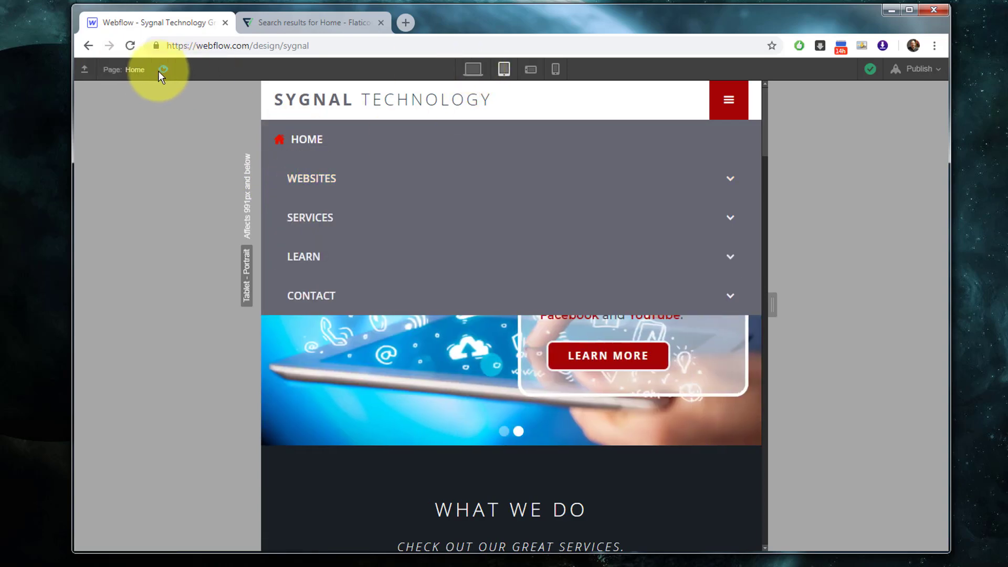
Edit the Navigation symbol with the mobile menu held open, and inspect WEBSITES' styling and padding
left_click(163, 70)
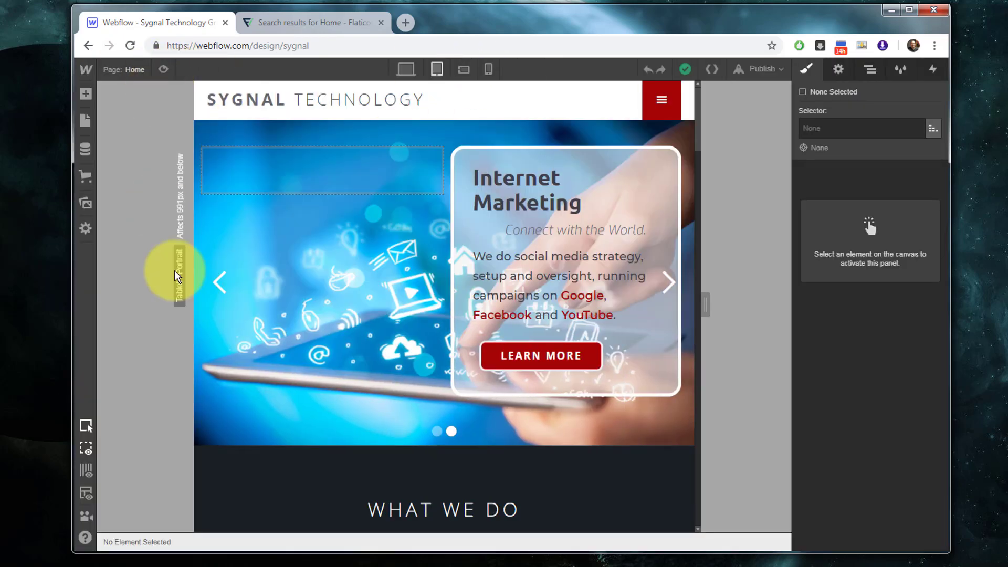
left_click(660, 117)
double_click(660, 106)
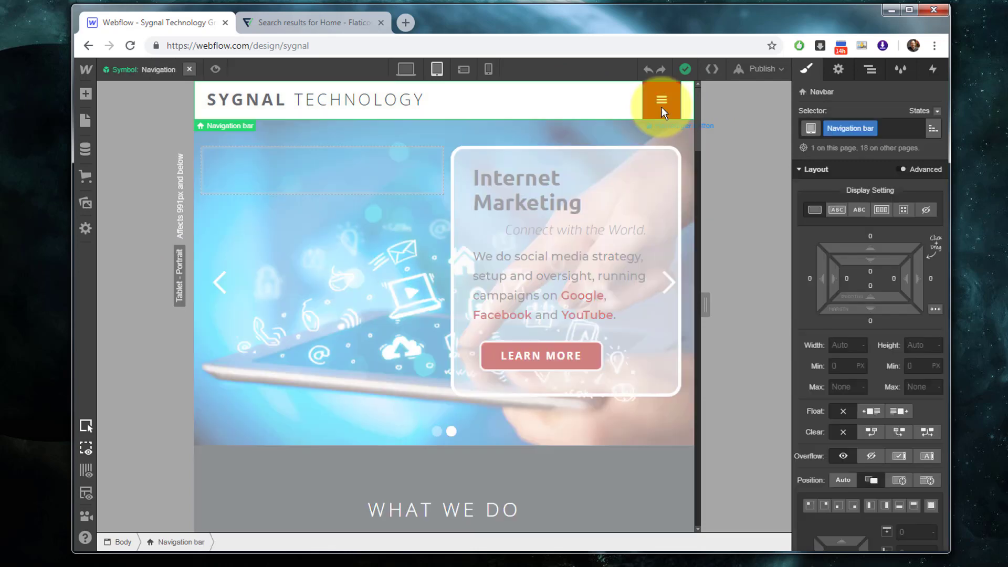
left_click(659, 109)
left_click(838, 68)
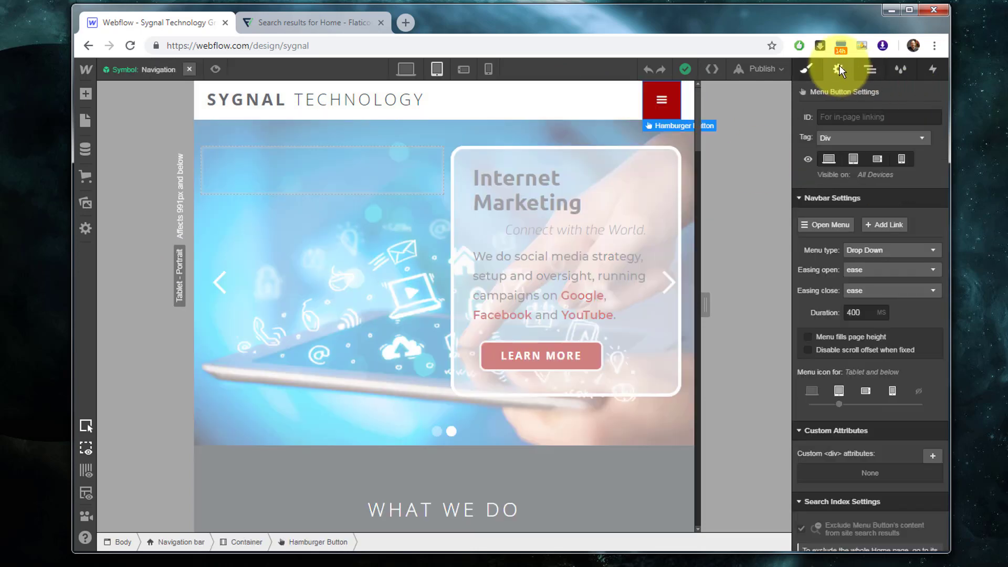
left_click(830, 225)
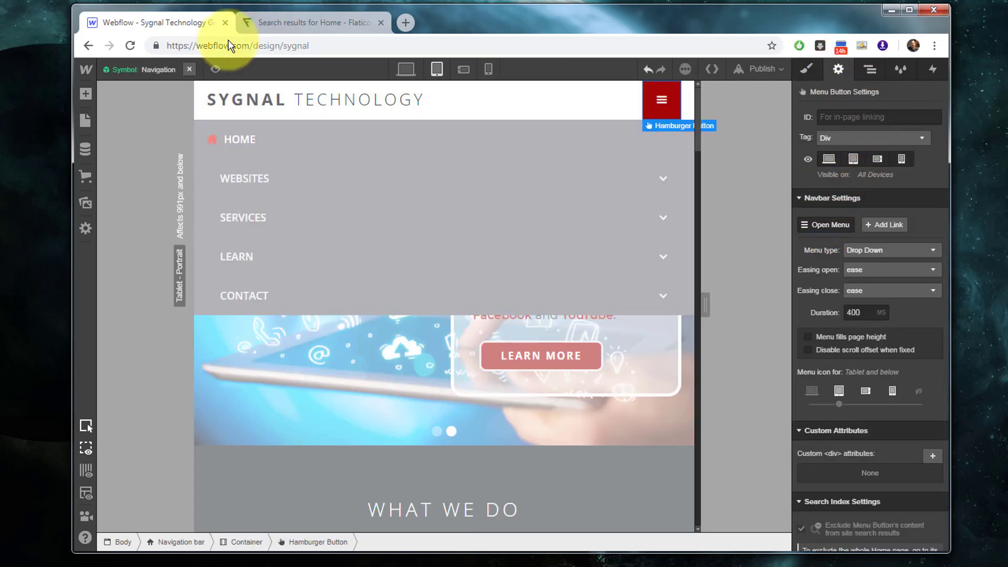
left_click(216, 193)
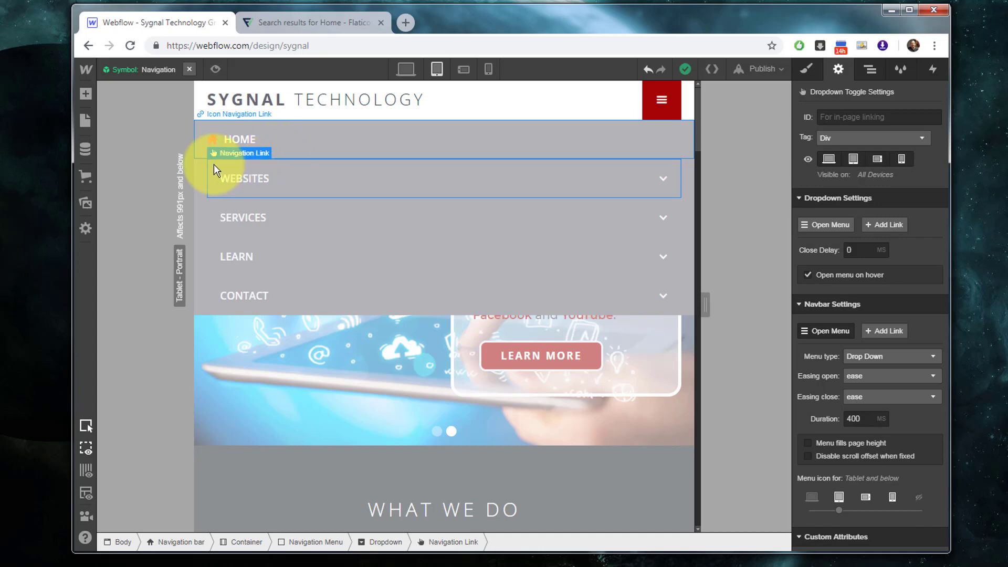
left_click(806, 69)
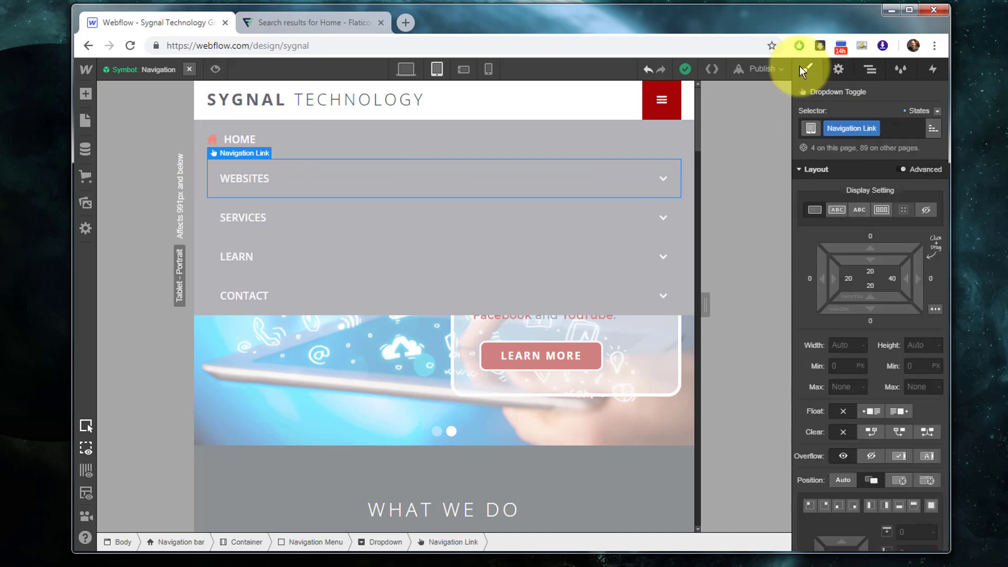
left_click(201, 189)
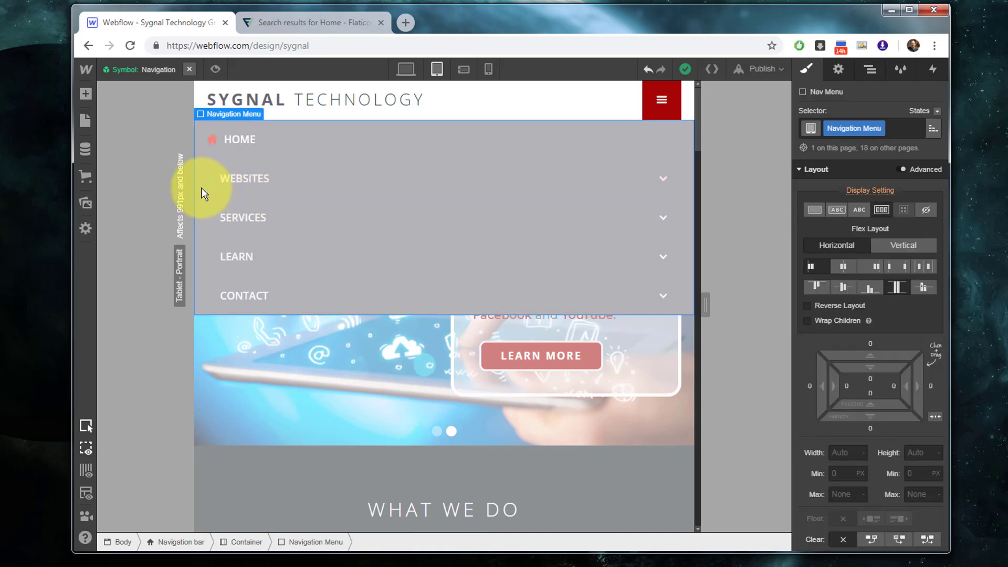
left_click(217, 184)
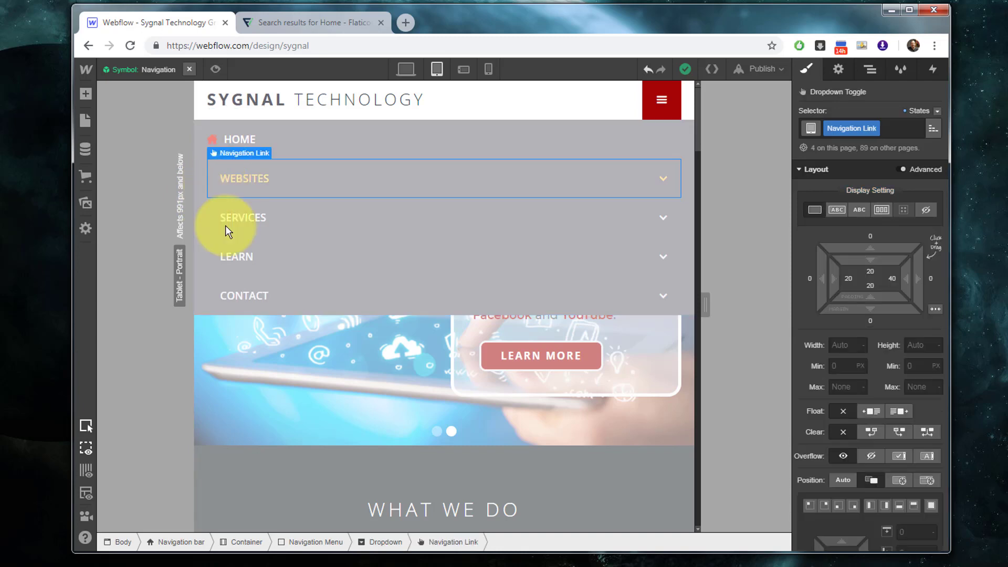
left_click(376, 543)
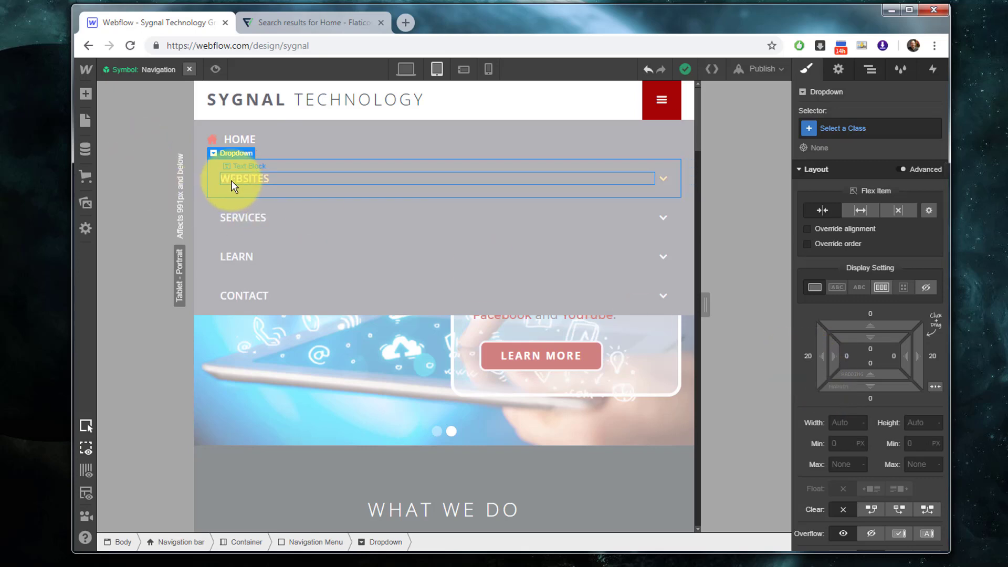
left_click(249, 182)
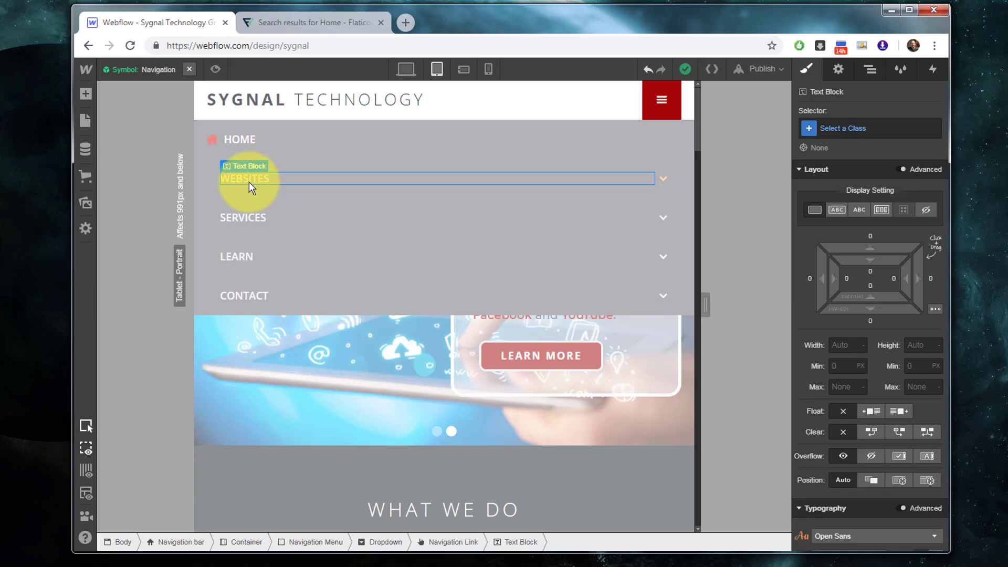
left_click(237, 191)
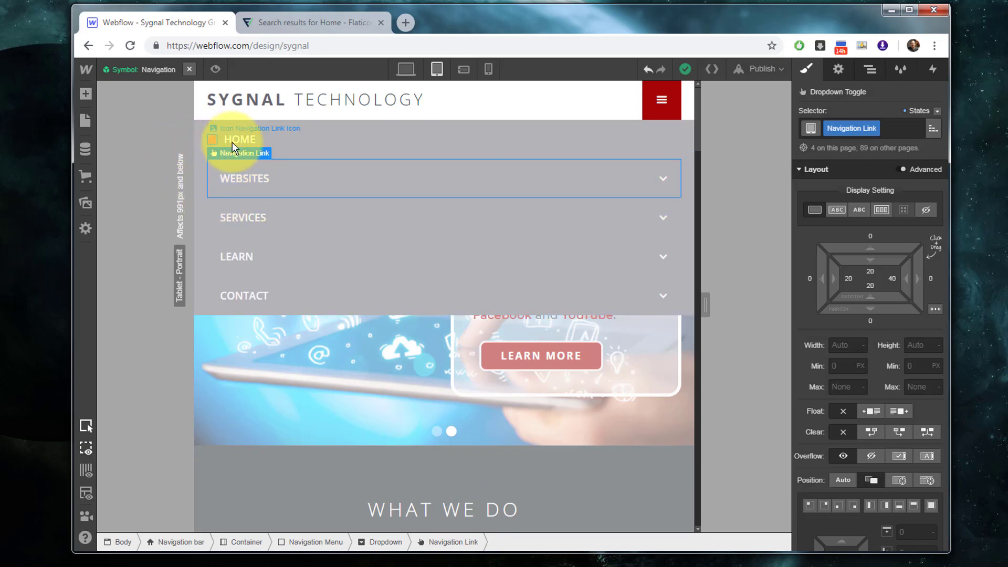
Set the base Icon Navigation Link class's left padding to 16 px at tablet width
left_click(285, 150)
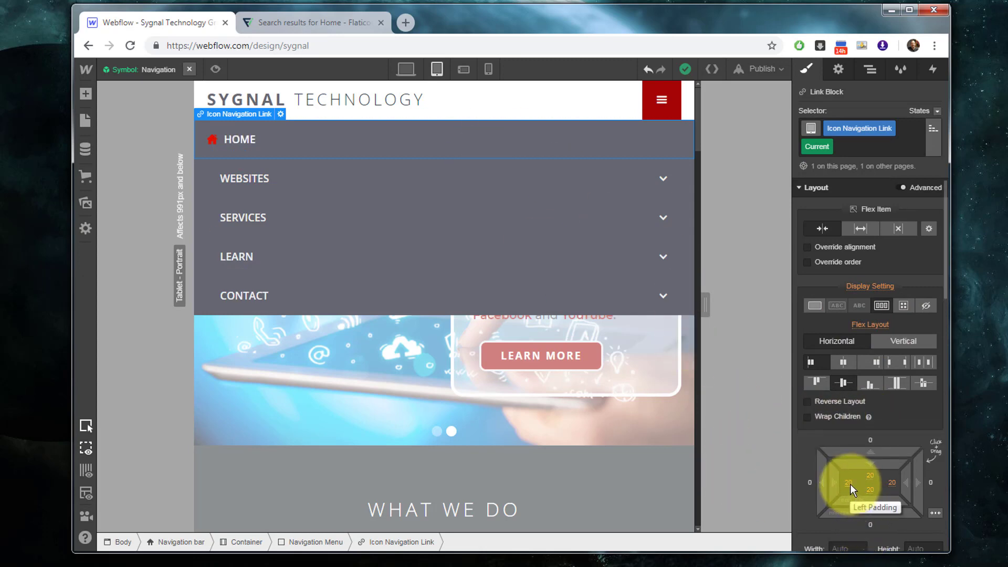
left_click(931, 133)
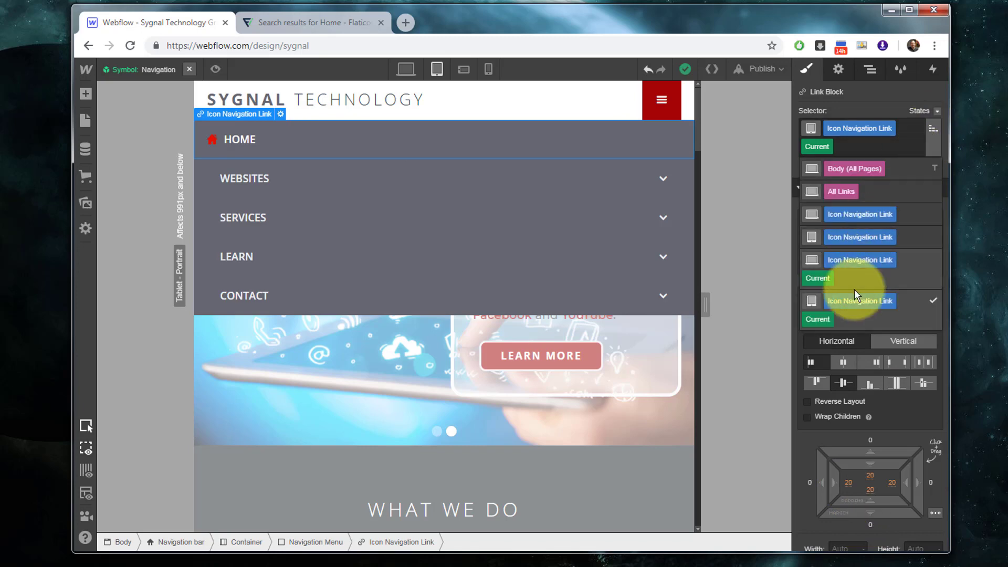
left_click(861, 235)
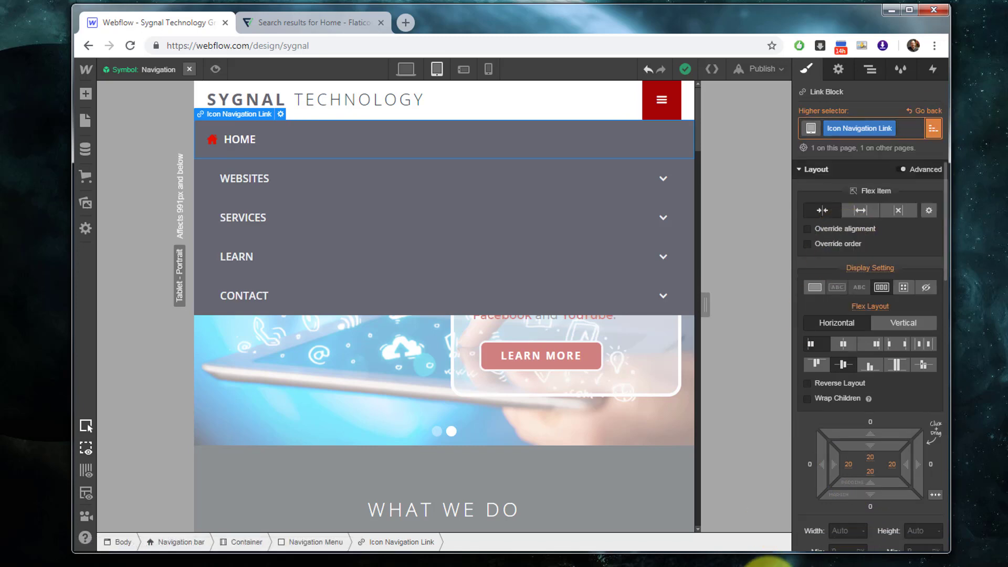
left_click(848, 464)
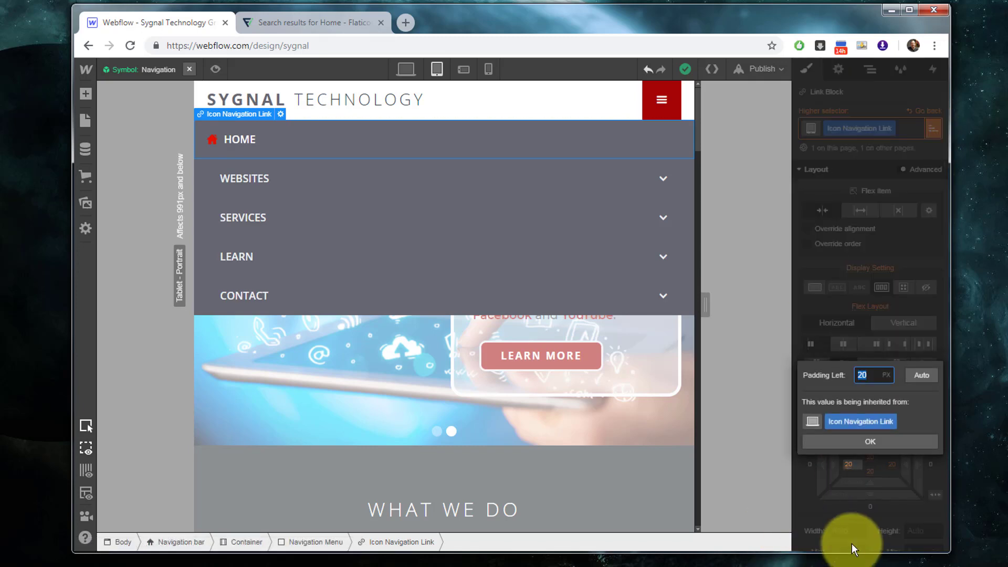
type("16")
key("Return")
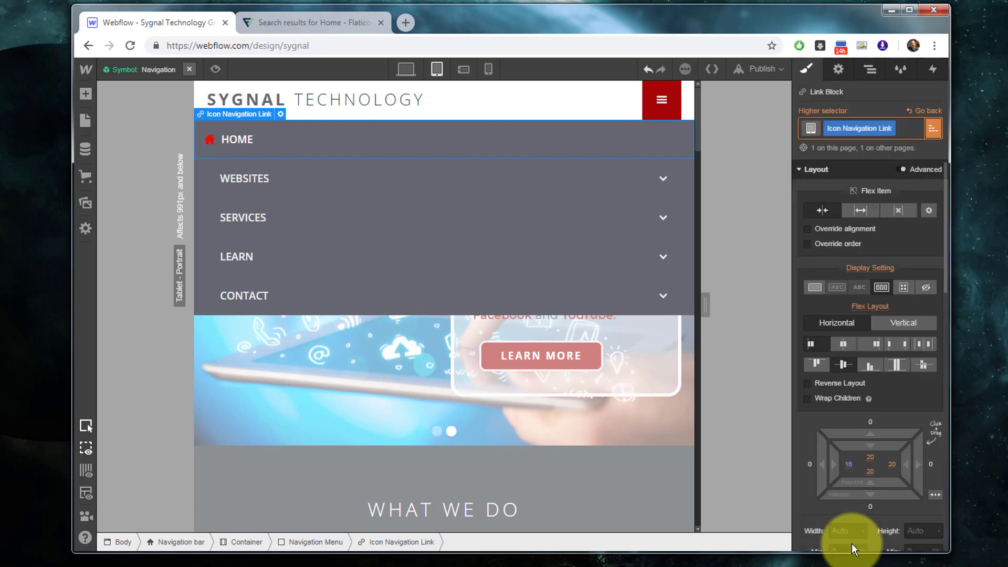
left_click(211, 141)
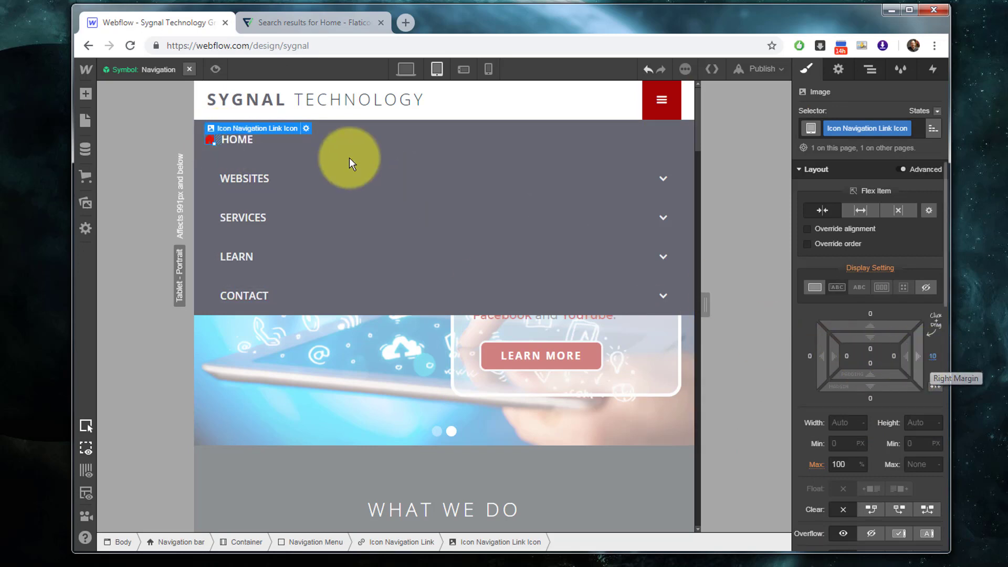
Set the home link's base-class left padding to 13 px and compare it against WEBSITES
left_click(229, 139)
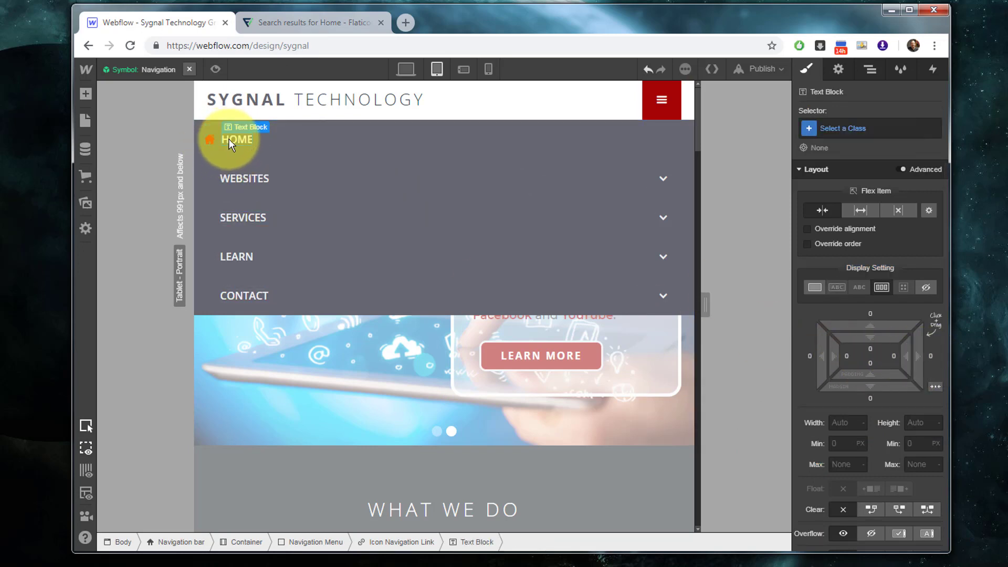
left_click(203, 144)
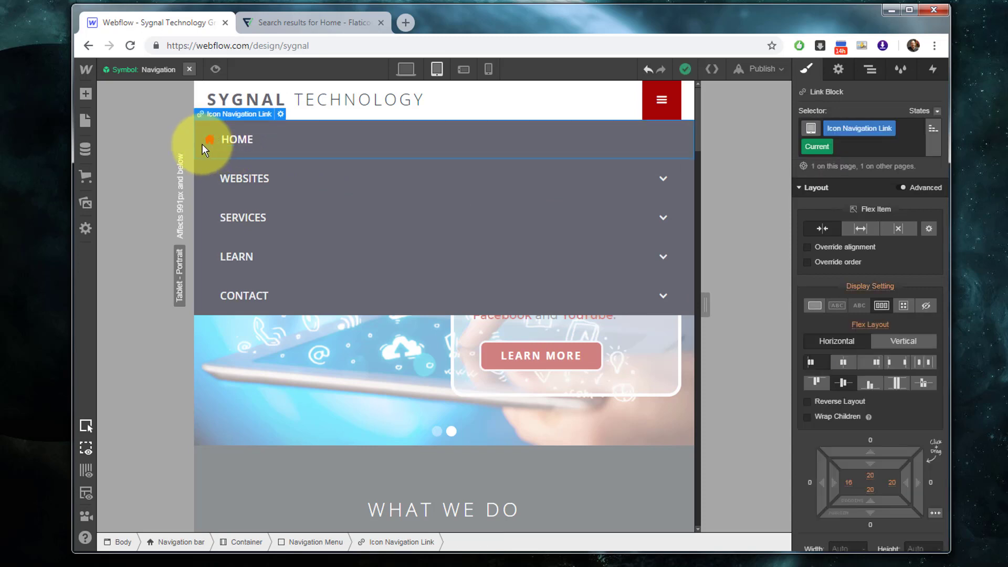
left_click(849, 485)
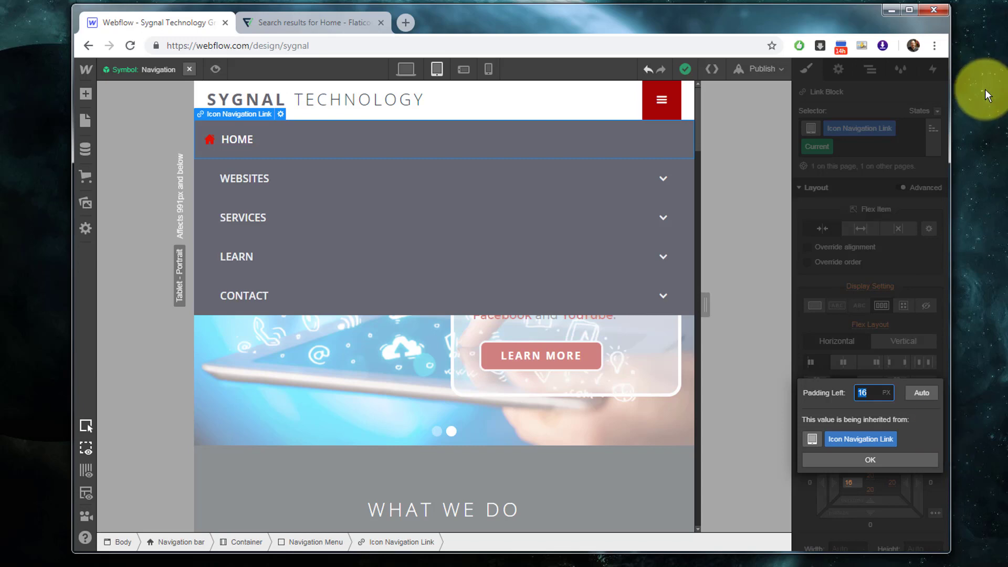
left_click(930, 173)
left_click(930, 141)
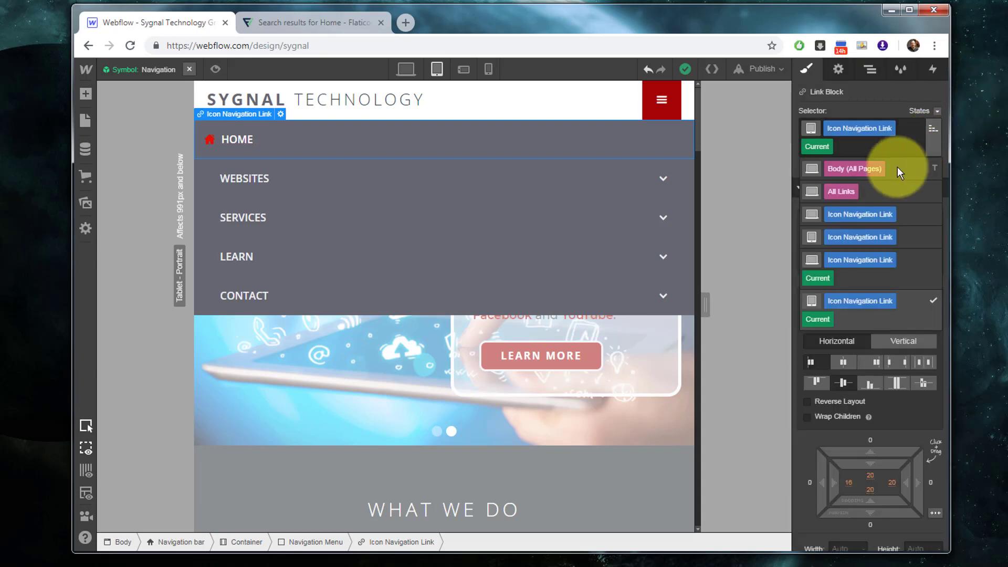
left_click(851, 249)
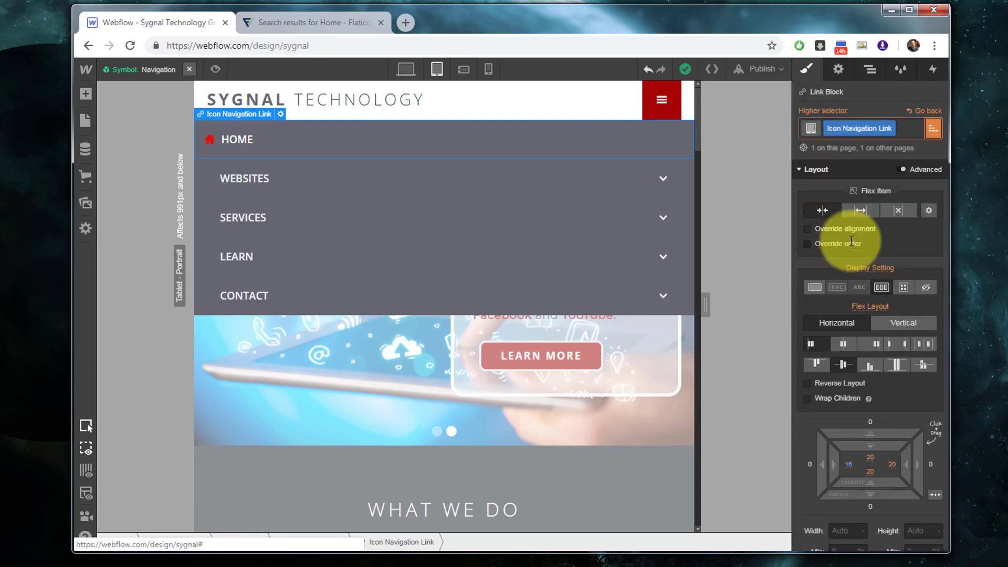
left_click(849, 464)
type("13")
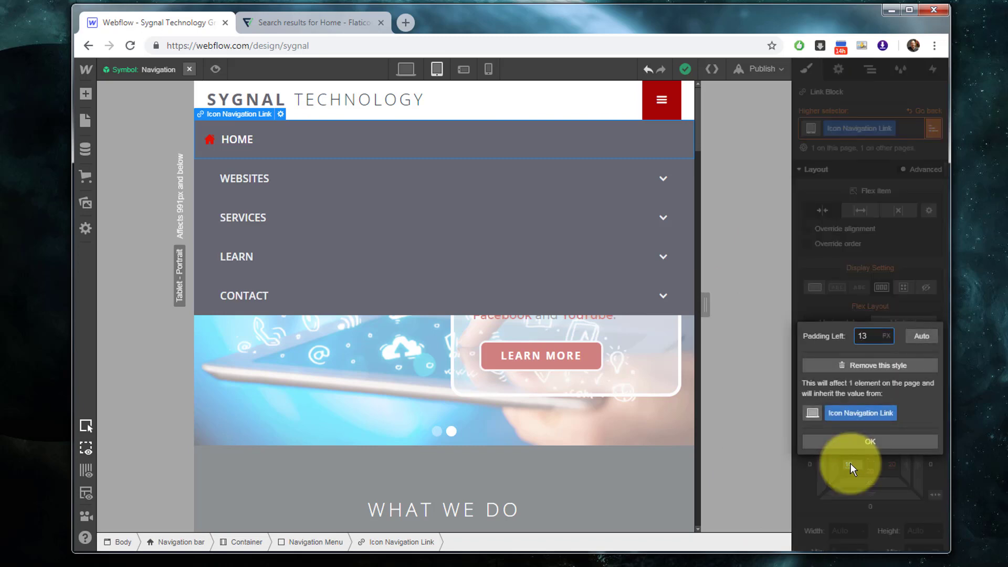
key("Return")
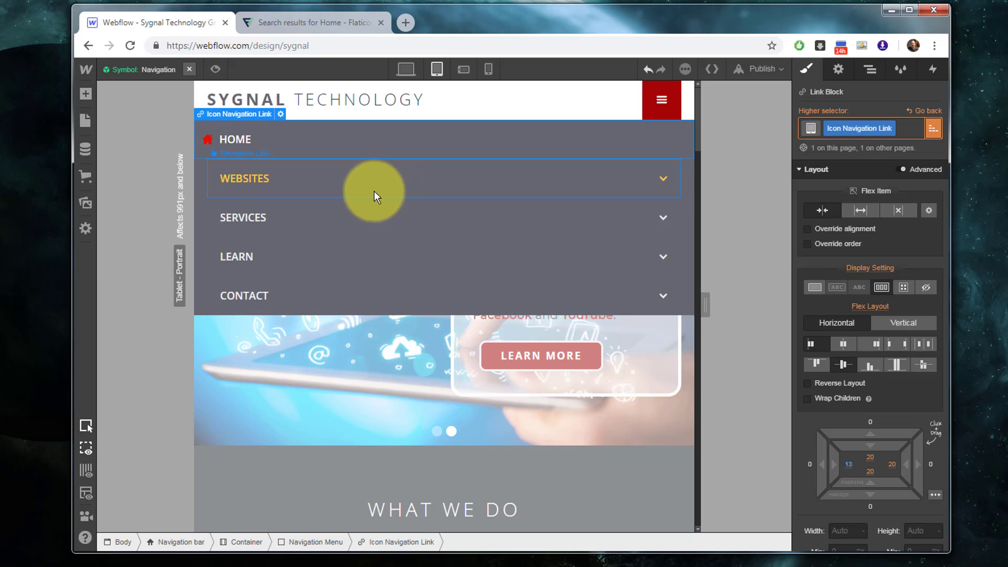
left_click(373, 191)
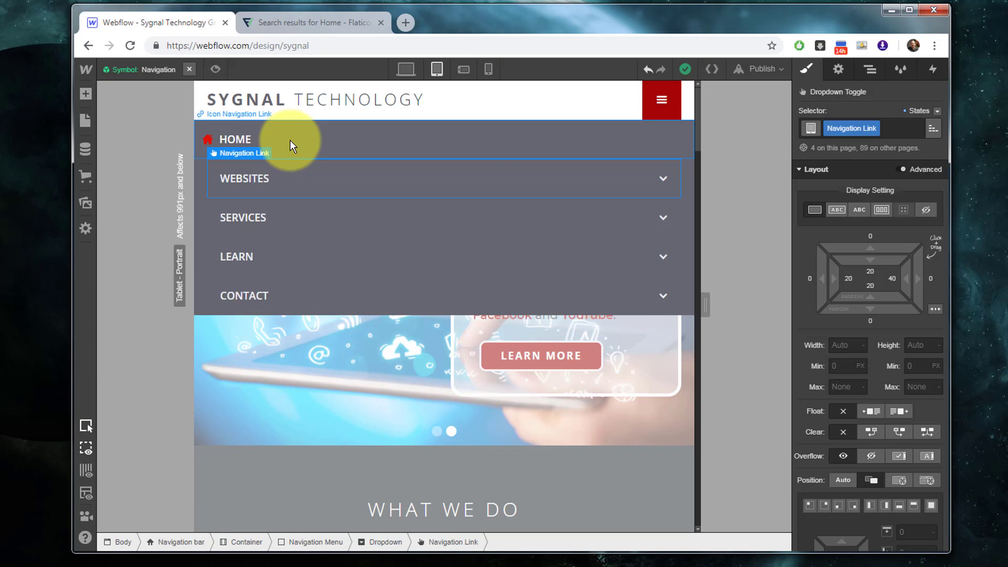
Back at desktop, leave the symbol, preview the site, and test a SERVICES link and the home icon
left_click(402, 72)
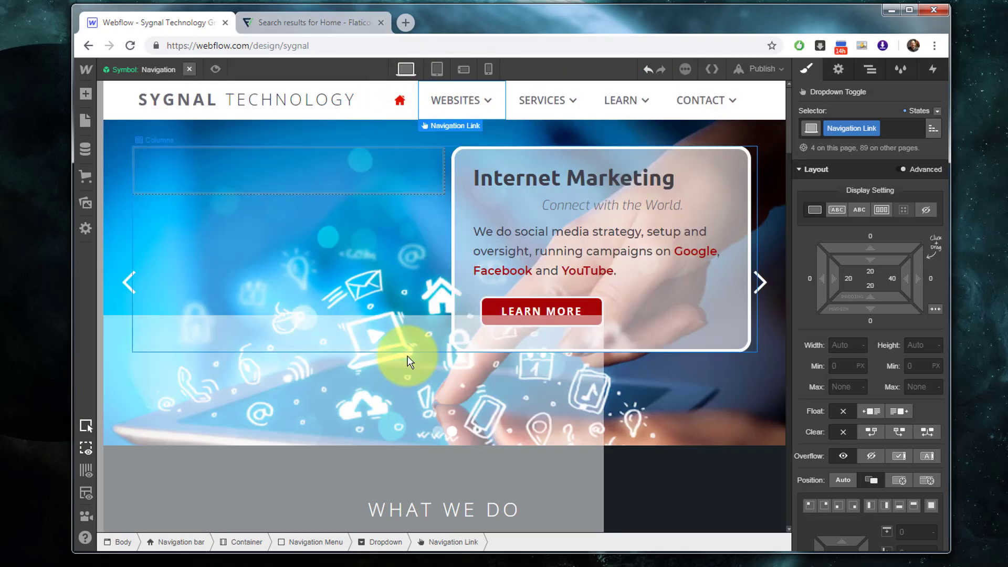
left_click(297, 221)
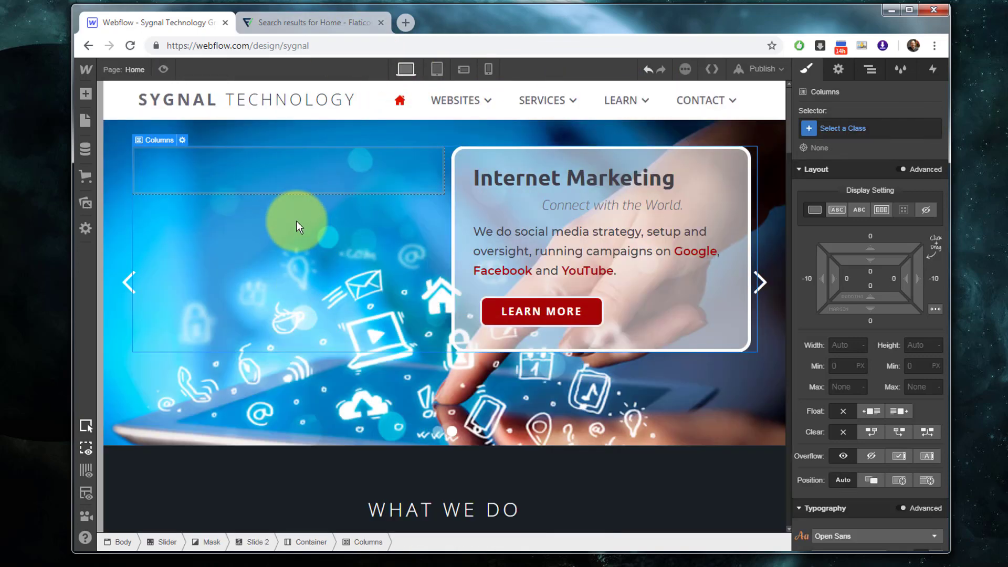
left_click(164, 69)
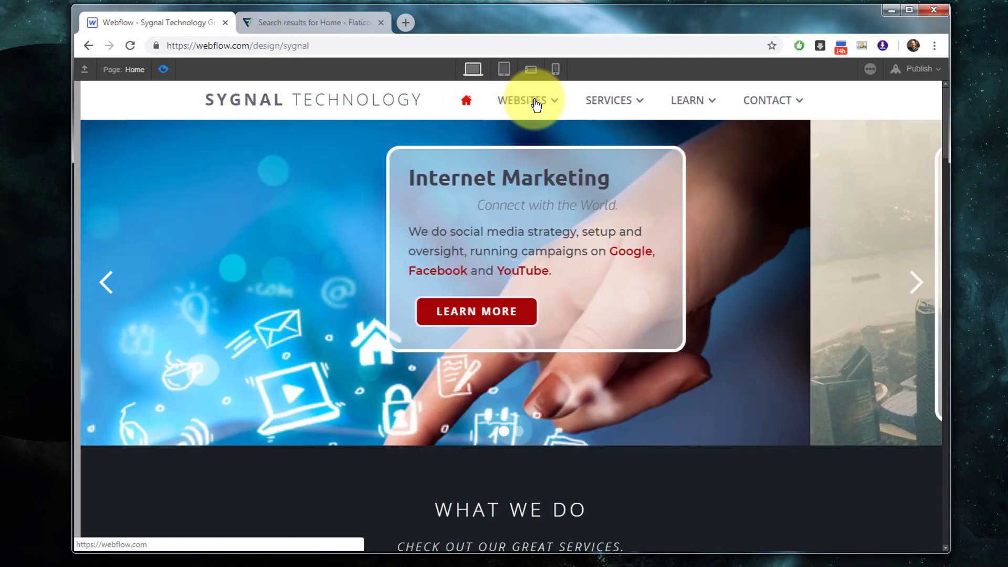
mouse_move(607, 99)
left_click(593, 137)
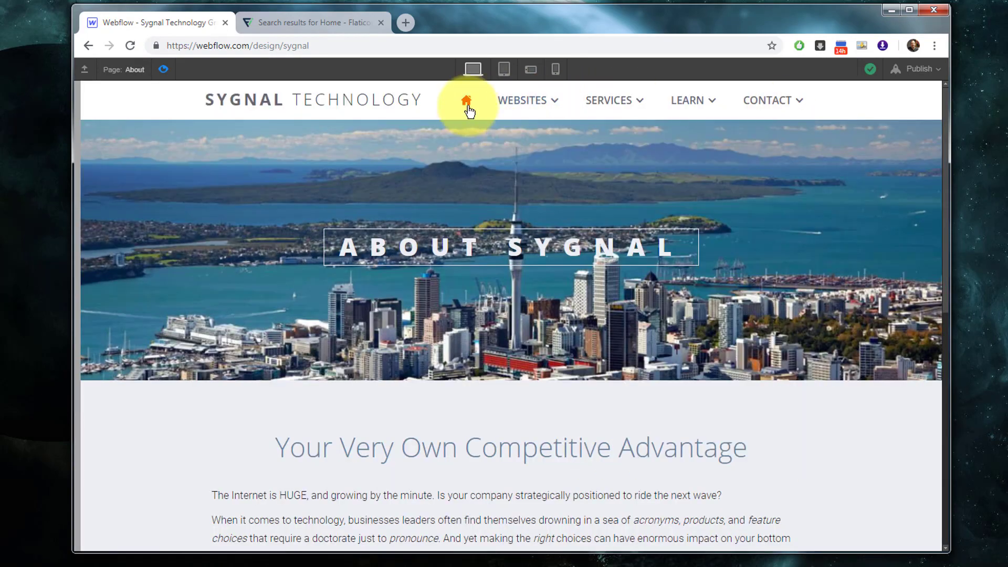
left_click(466, 101)
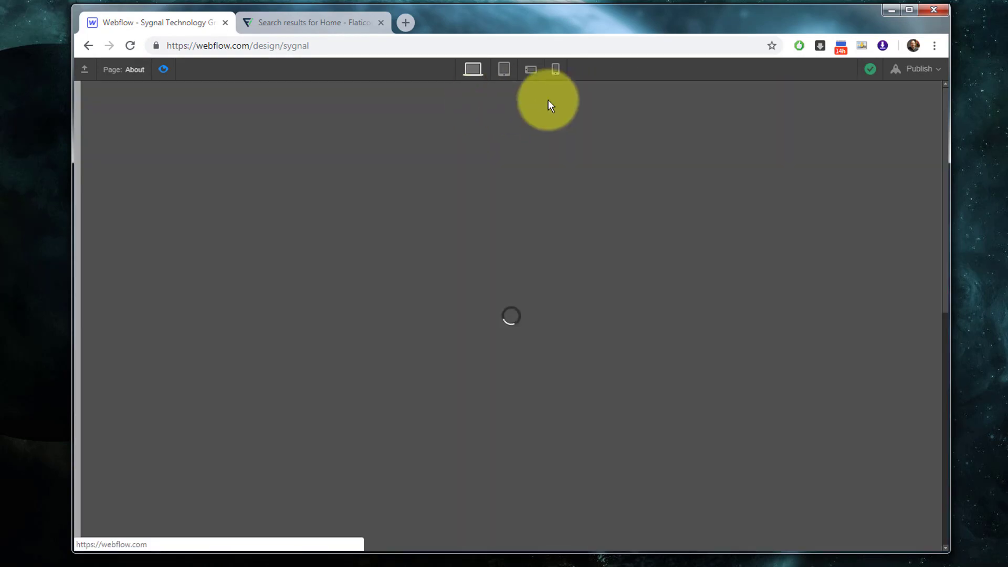
At tablet width, expand the mobile menu, open How we build websites, then return via HOME
left_click(503, 68)
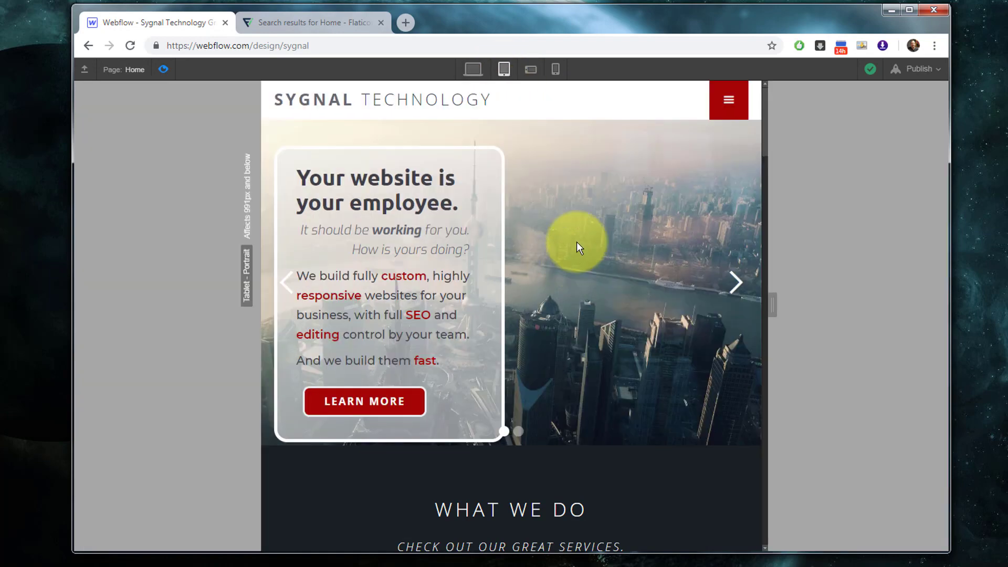
left_click(728, 100)
mouse_move(333, 194)
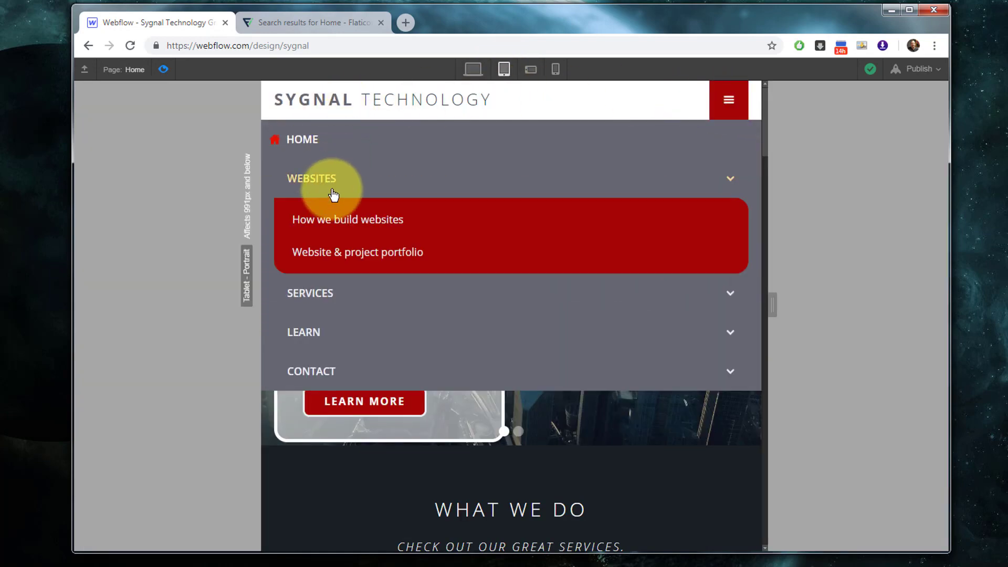
left_click(332, 227)
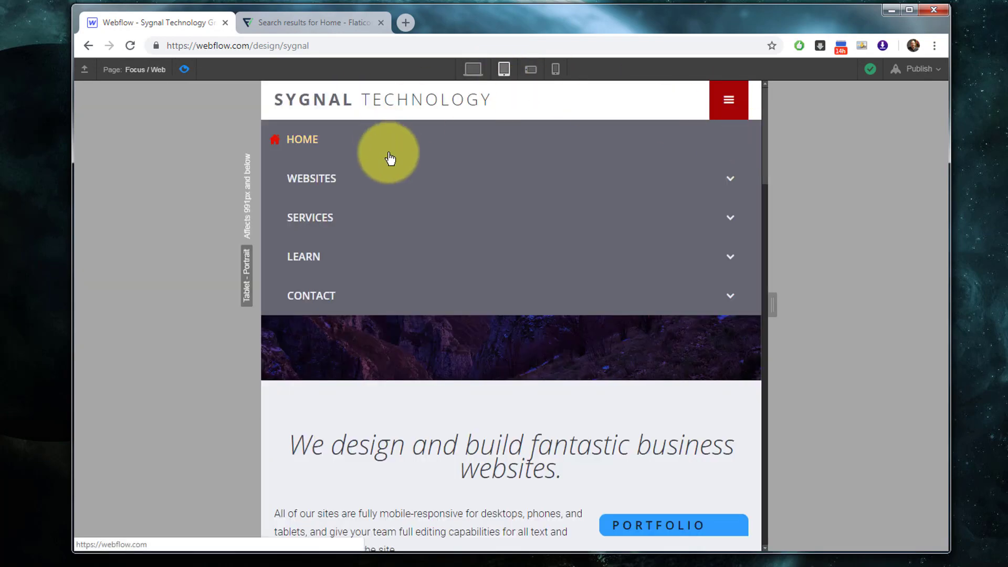
left_click(303, 141)
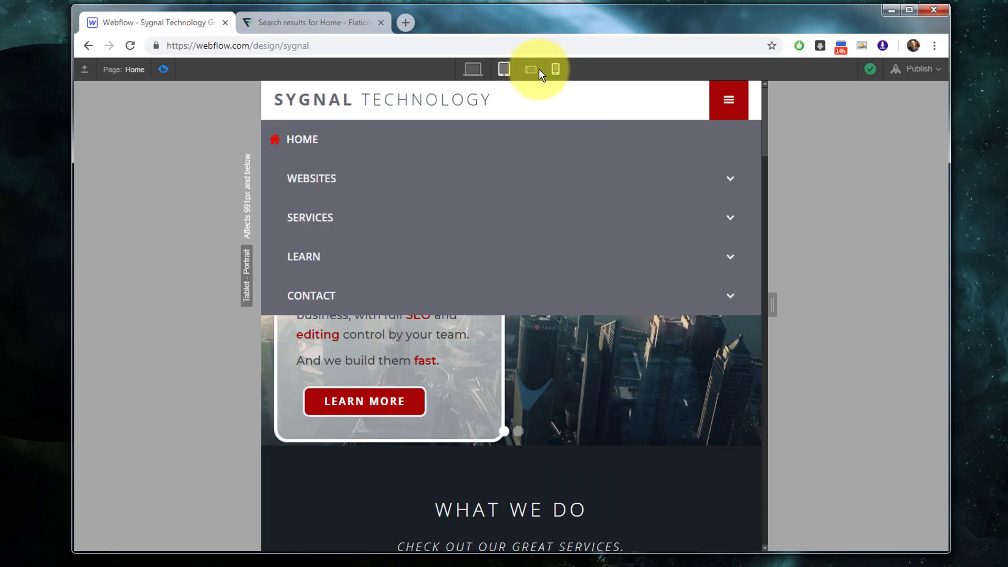
Check the open menu at phone landscape, then phone portrait, hovering the dropdowns and WEBSITES
left_click(536, 69)
mouse_move(368, 217)
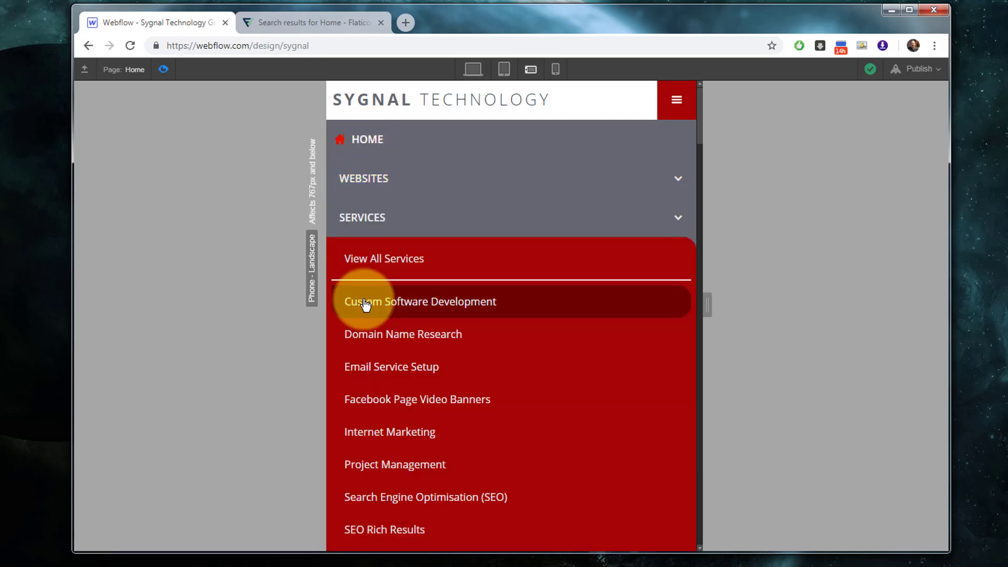
mouse_move(367, 178)
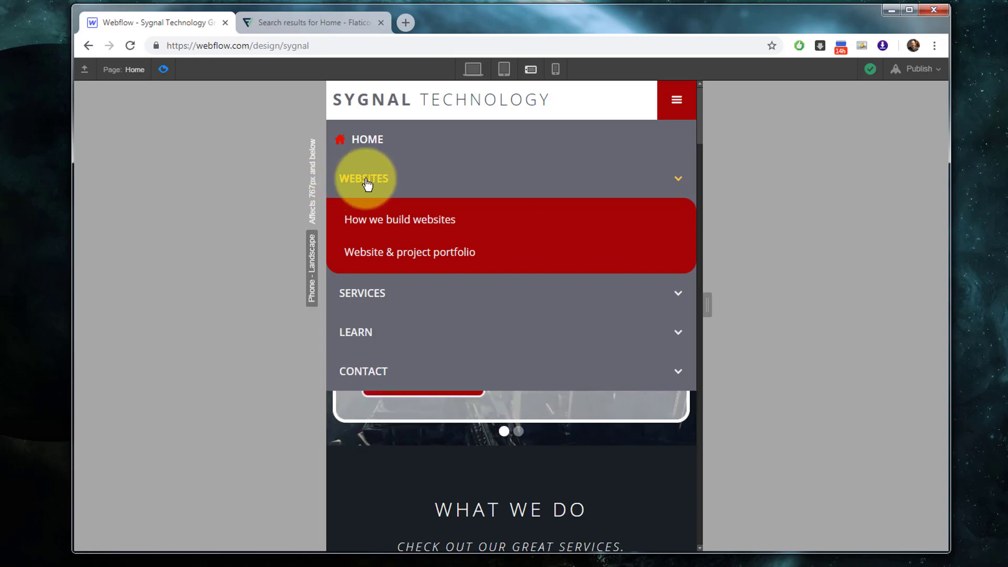
left_click(555, 69)
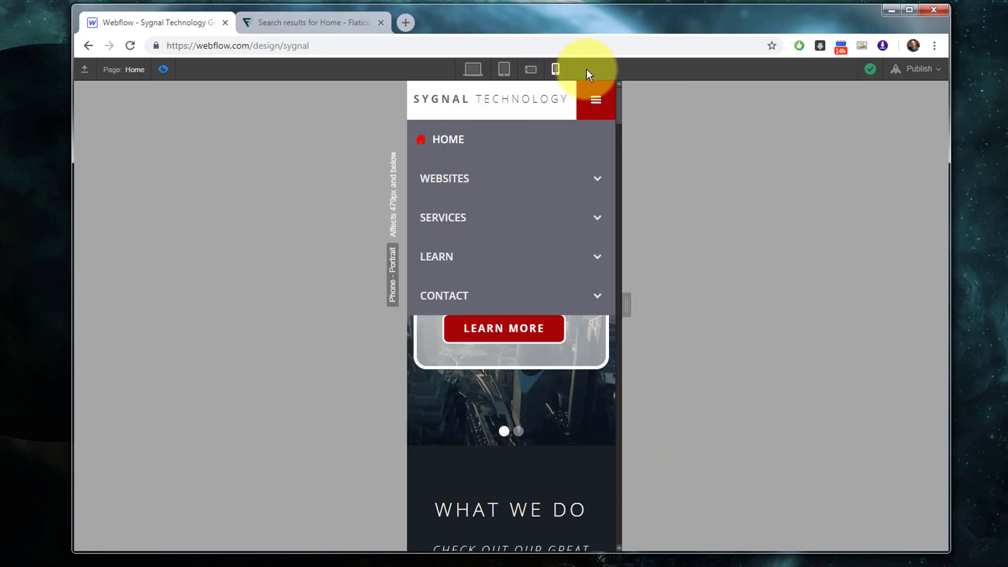
mouse_move(472, 181)
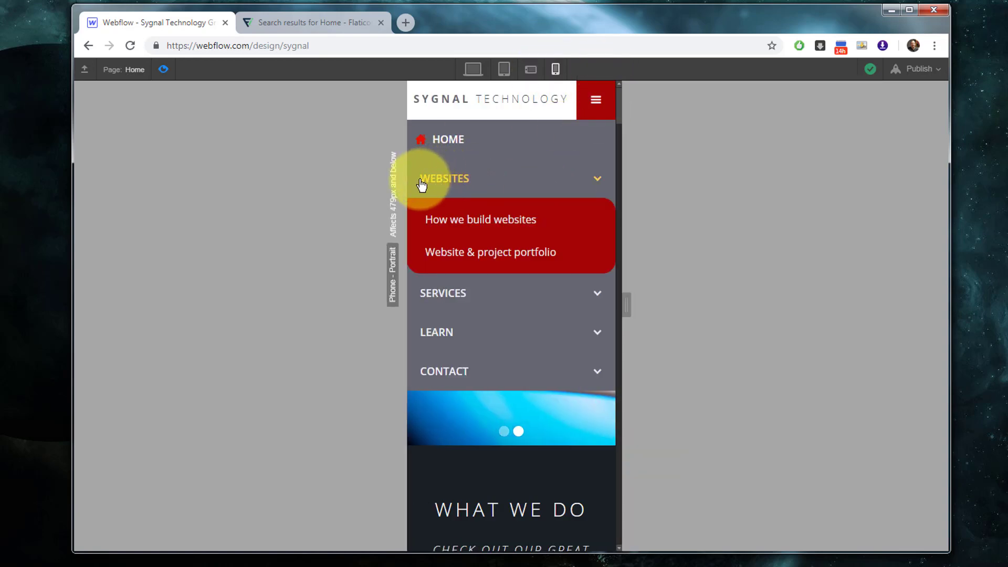